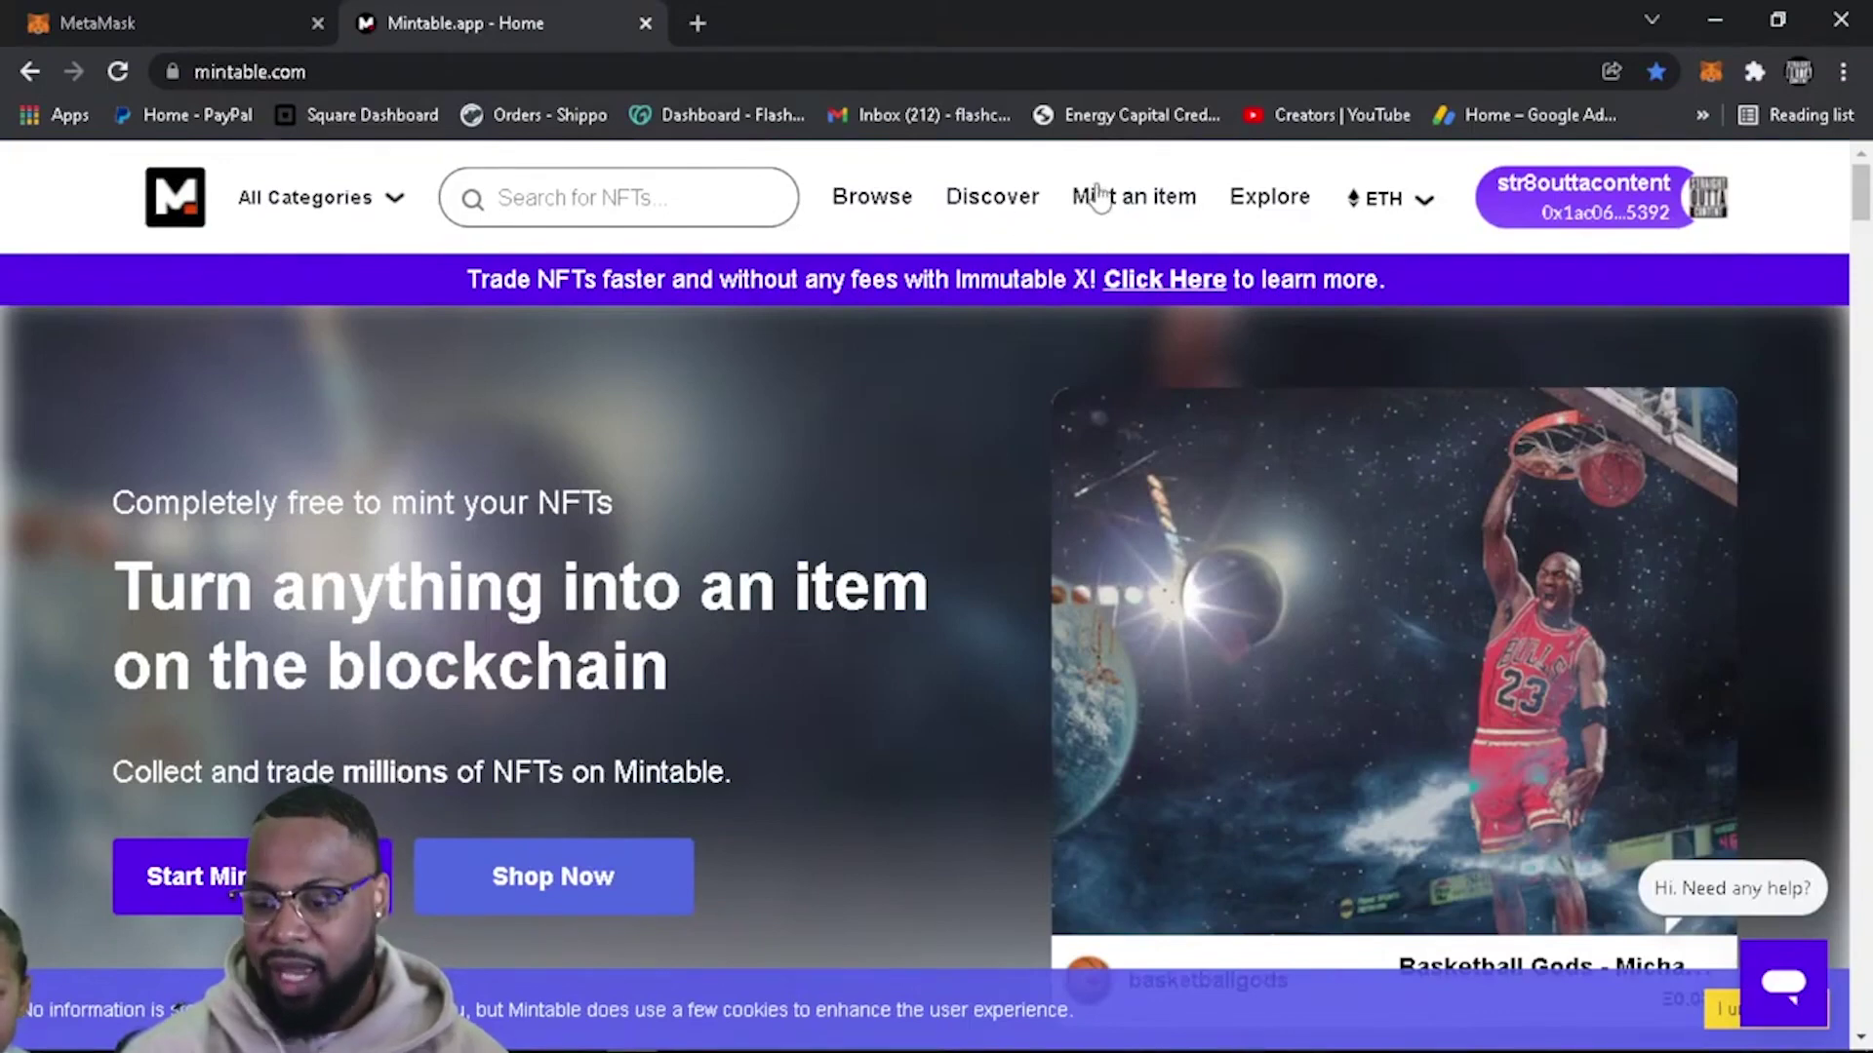
Start minting a new item on Ethereum Mainnet with the Gasless option and proceed to the listing form.
left_click(1141, 198)
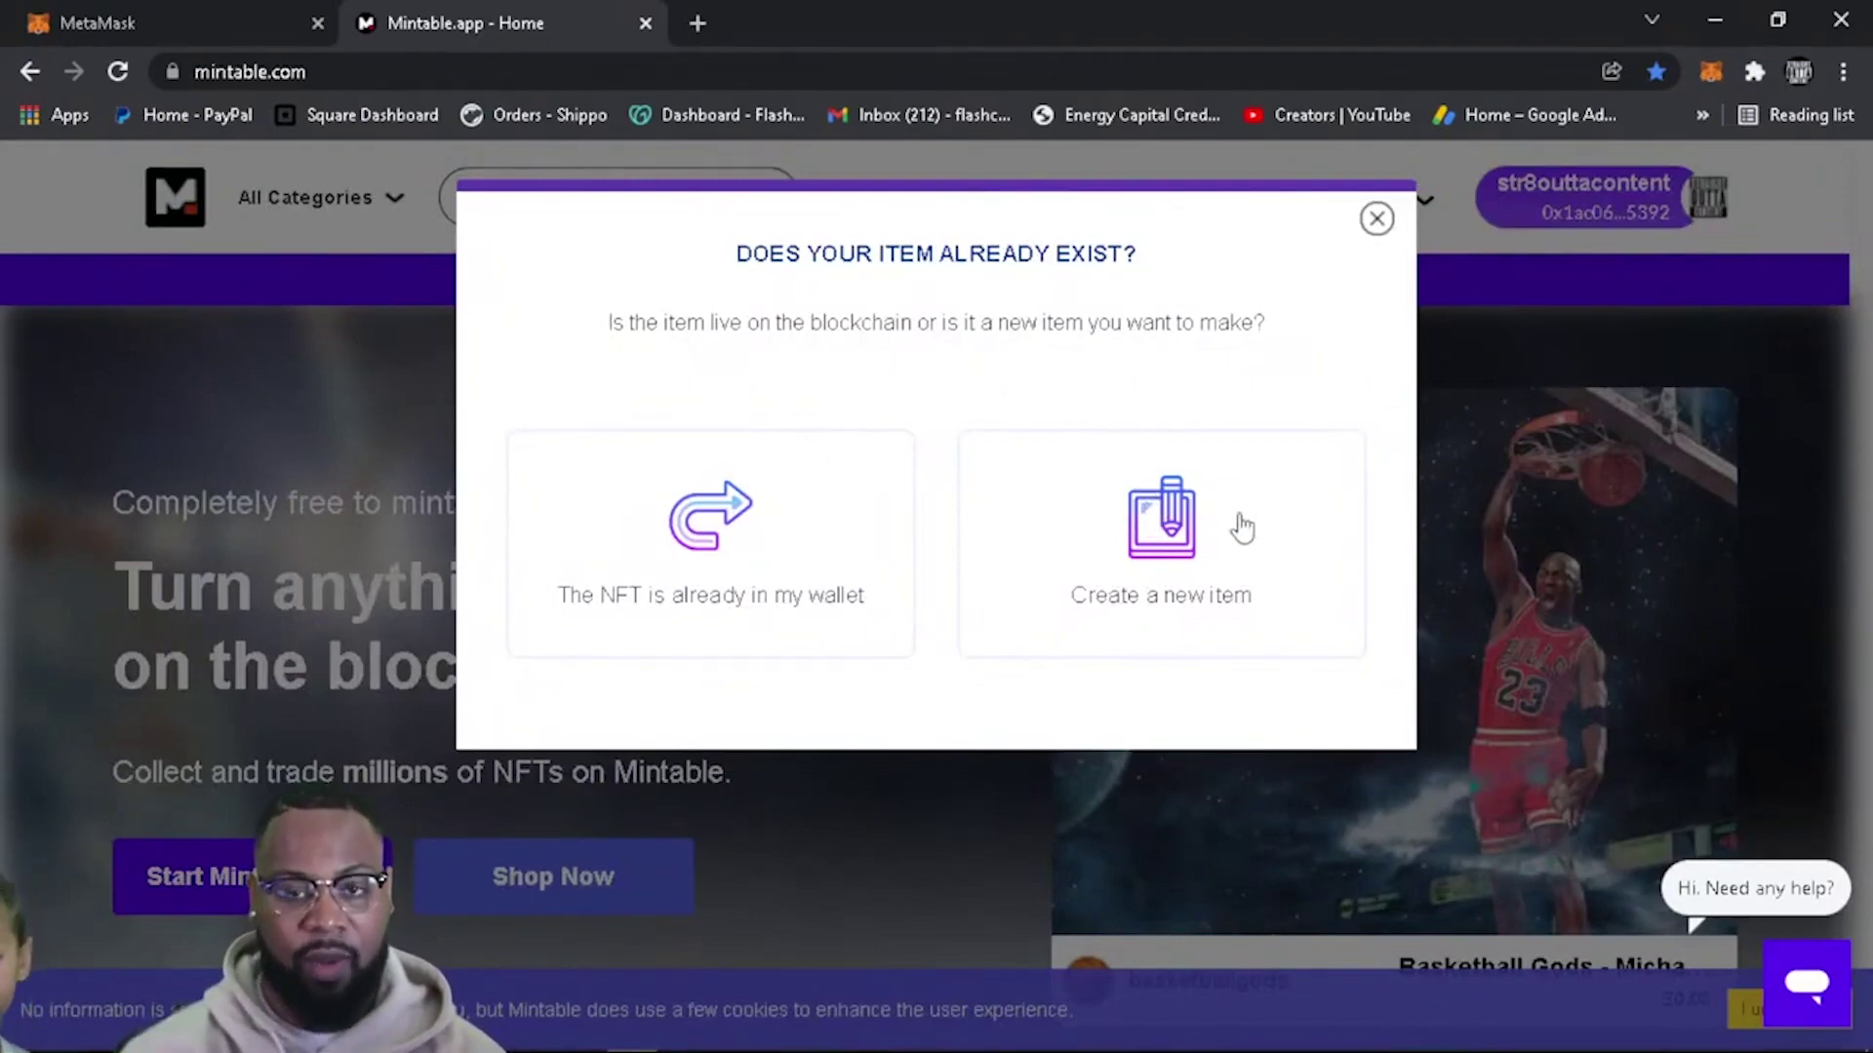
left_click(1220, 534)
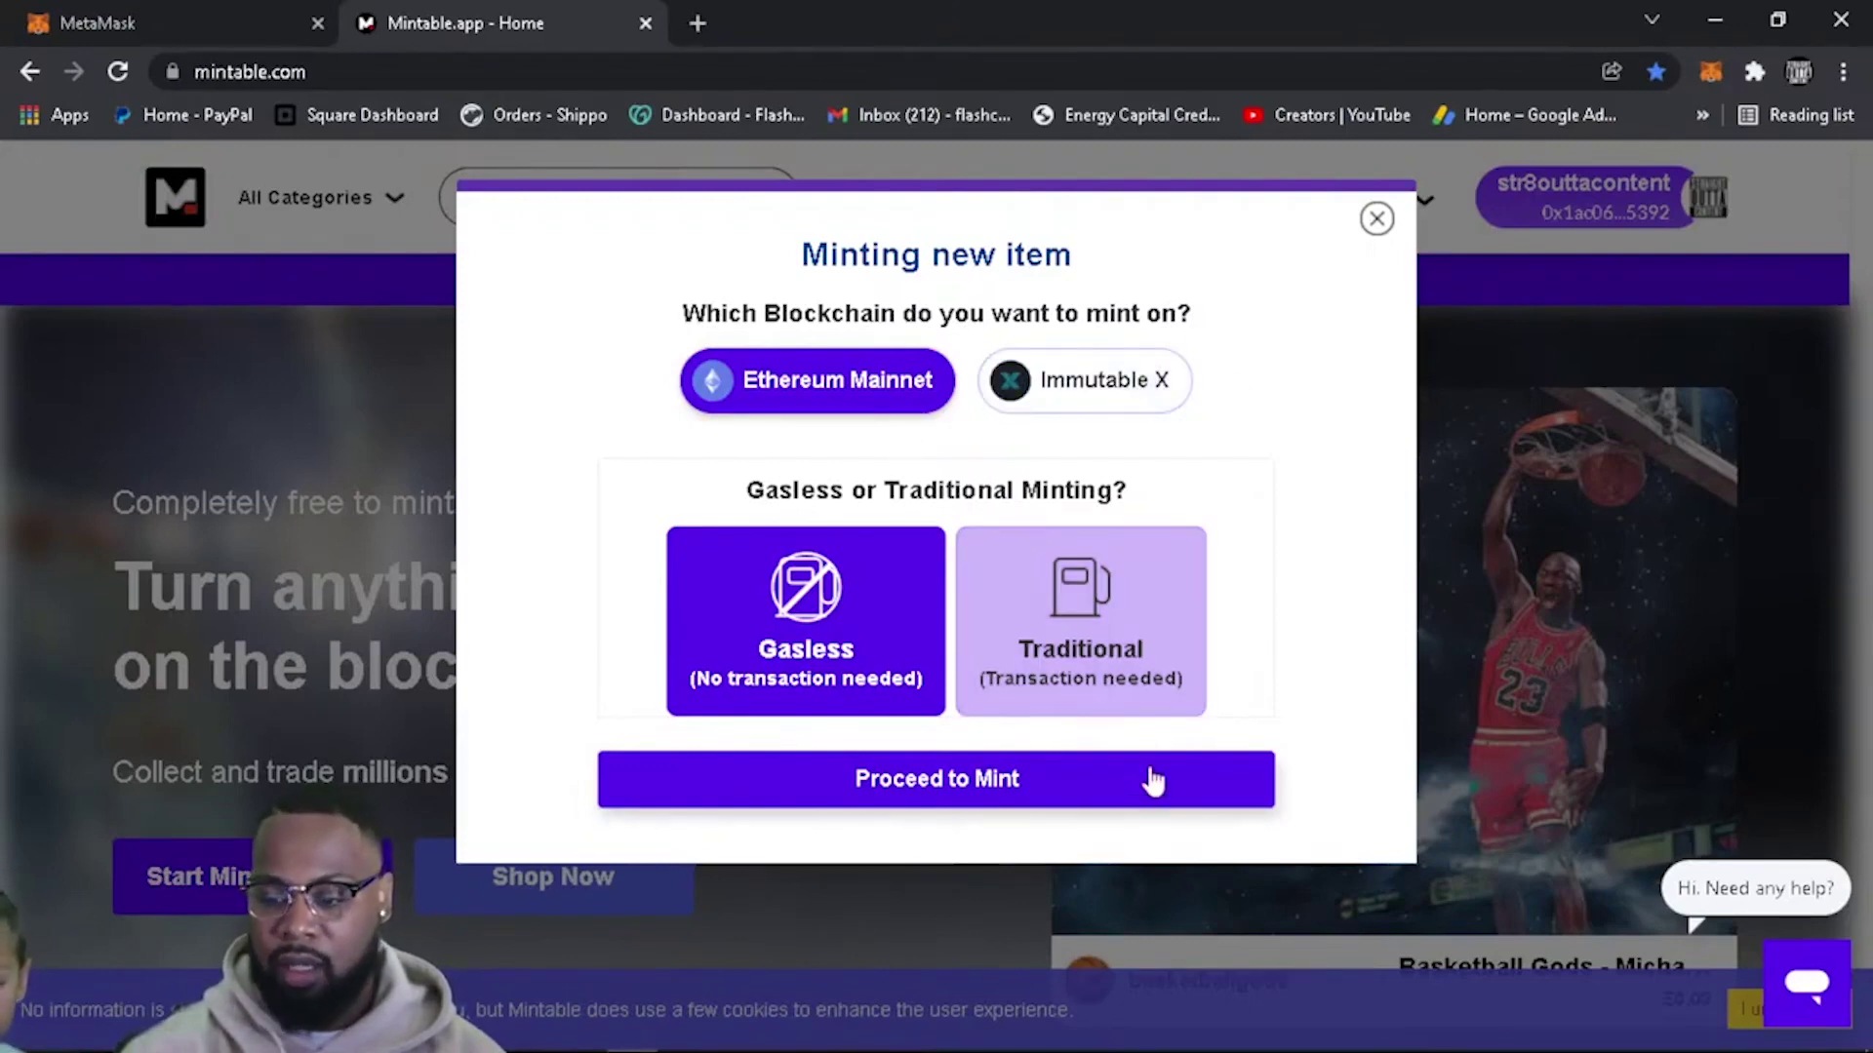
left_click(1167, 712)
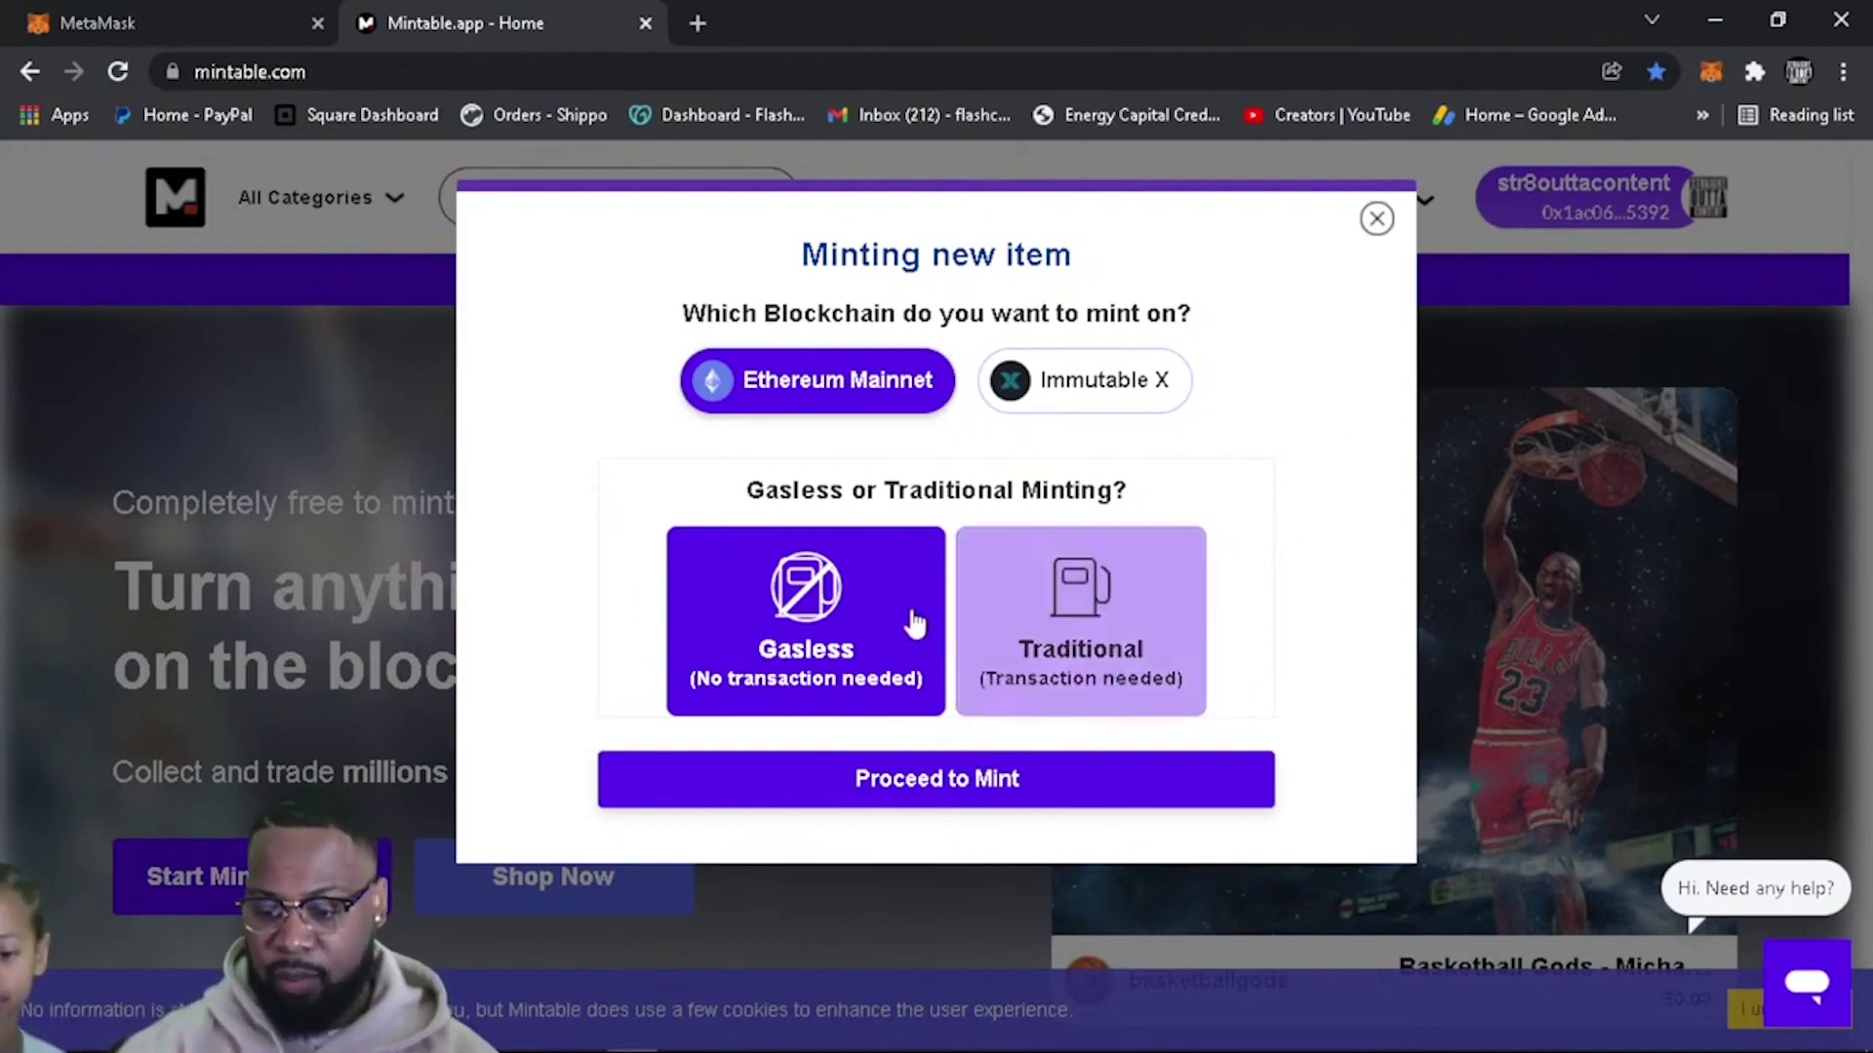
left_click(907, 794)
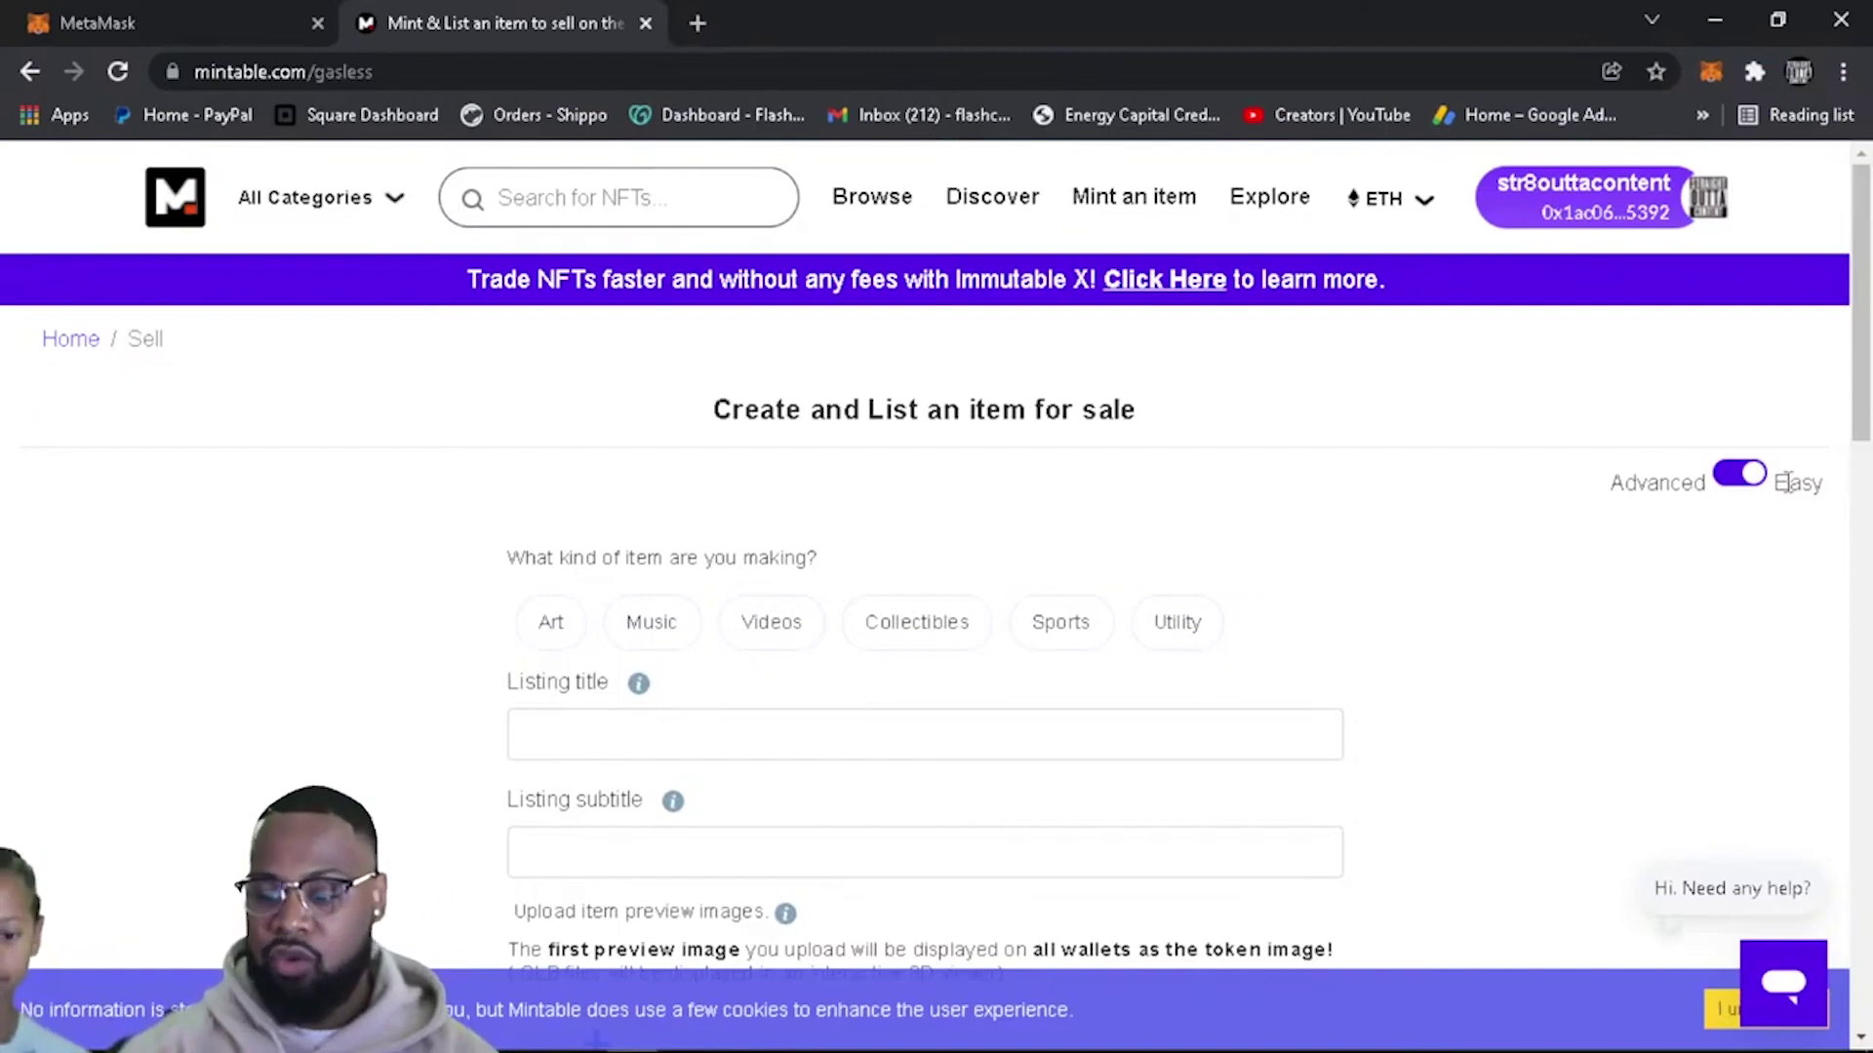
Set the item's category to Art and its sub-category to Paintings.
left_click(560, 639)
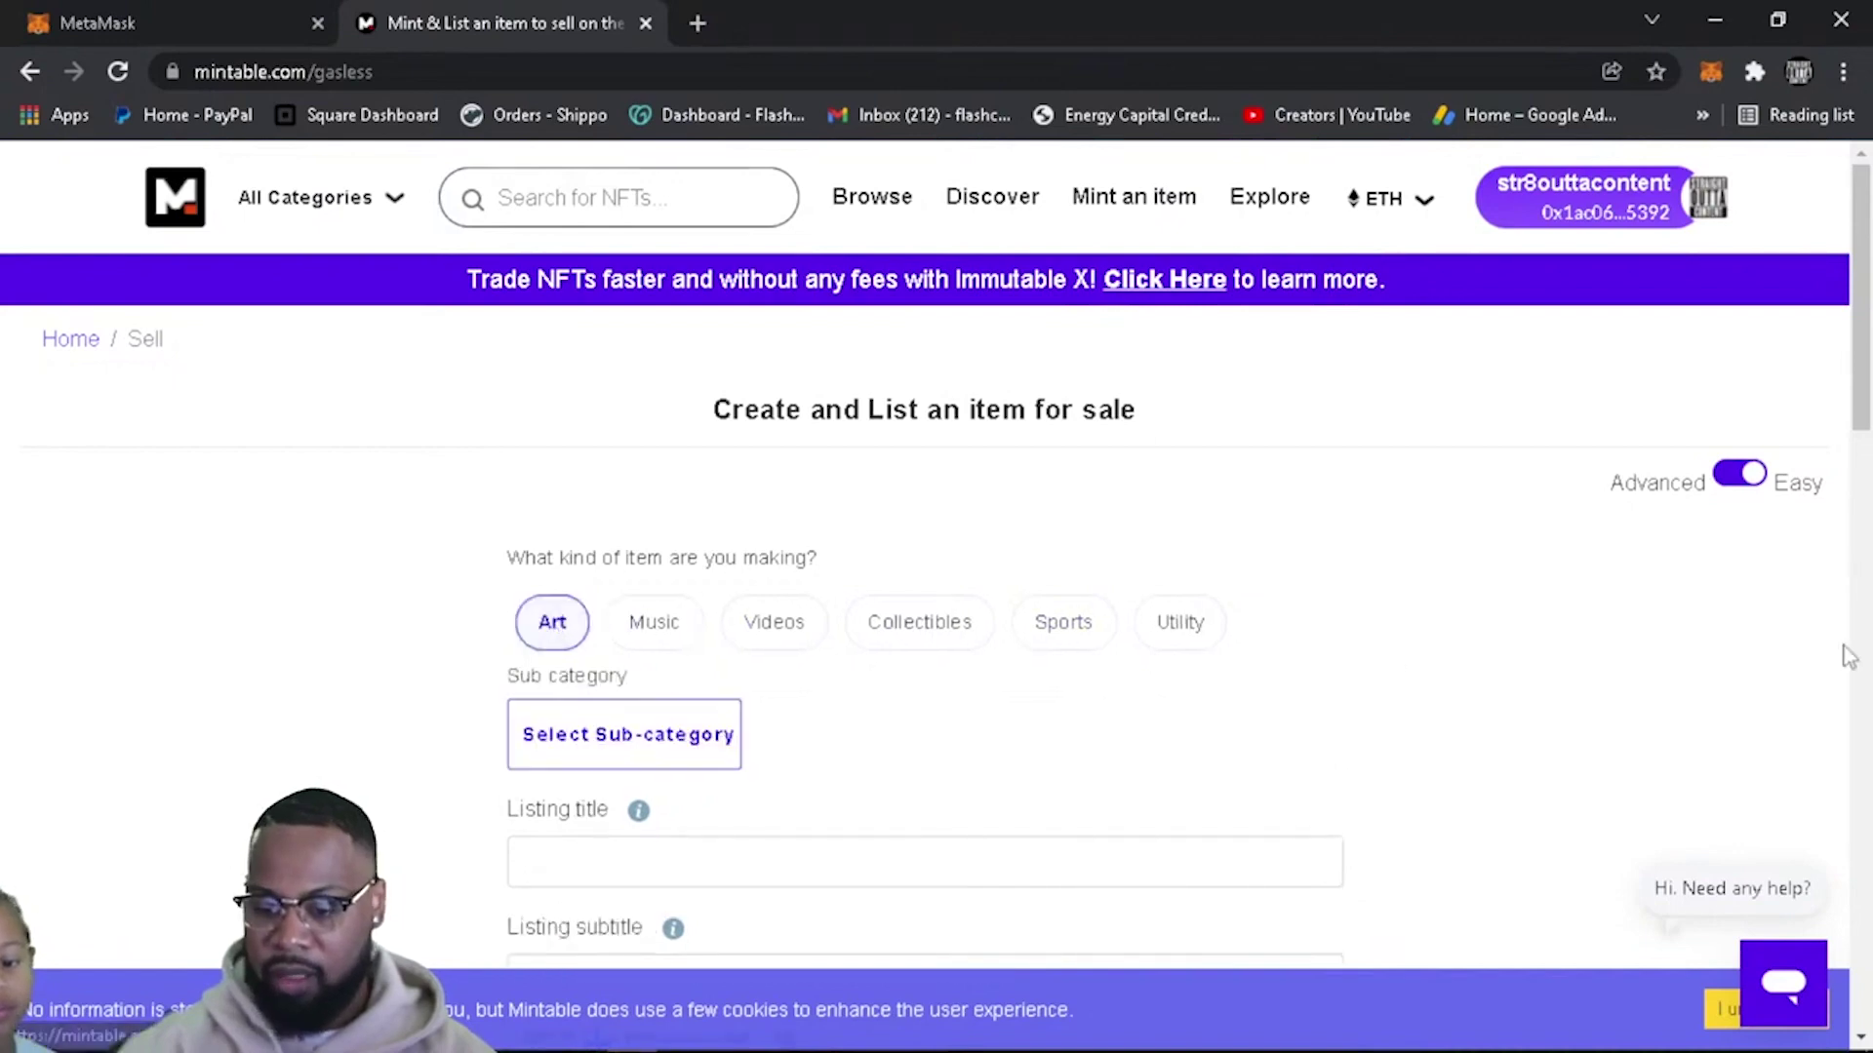
scroll(1272, 634, "down", 3)
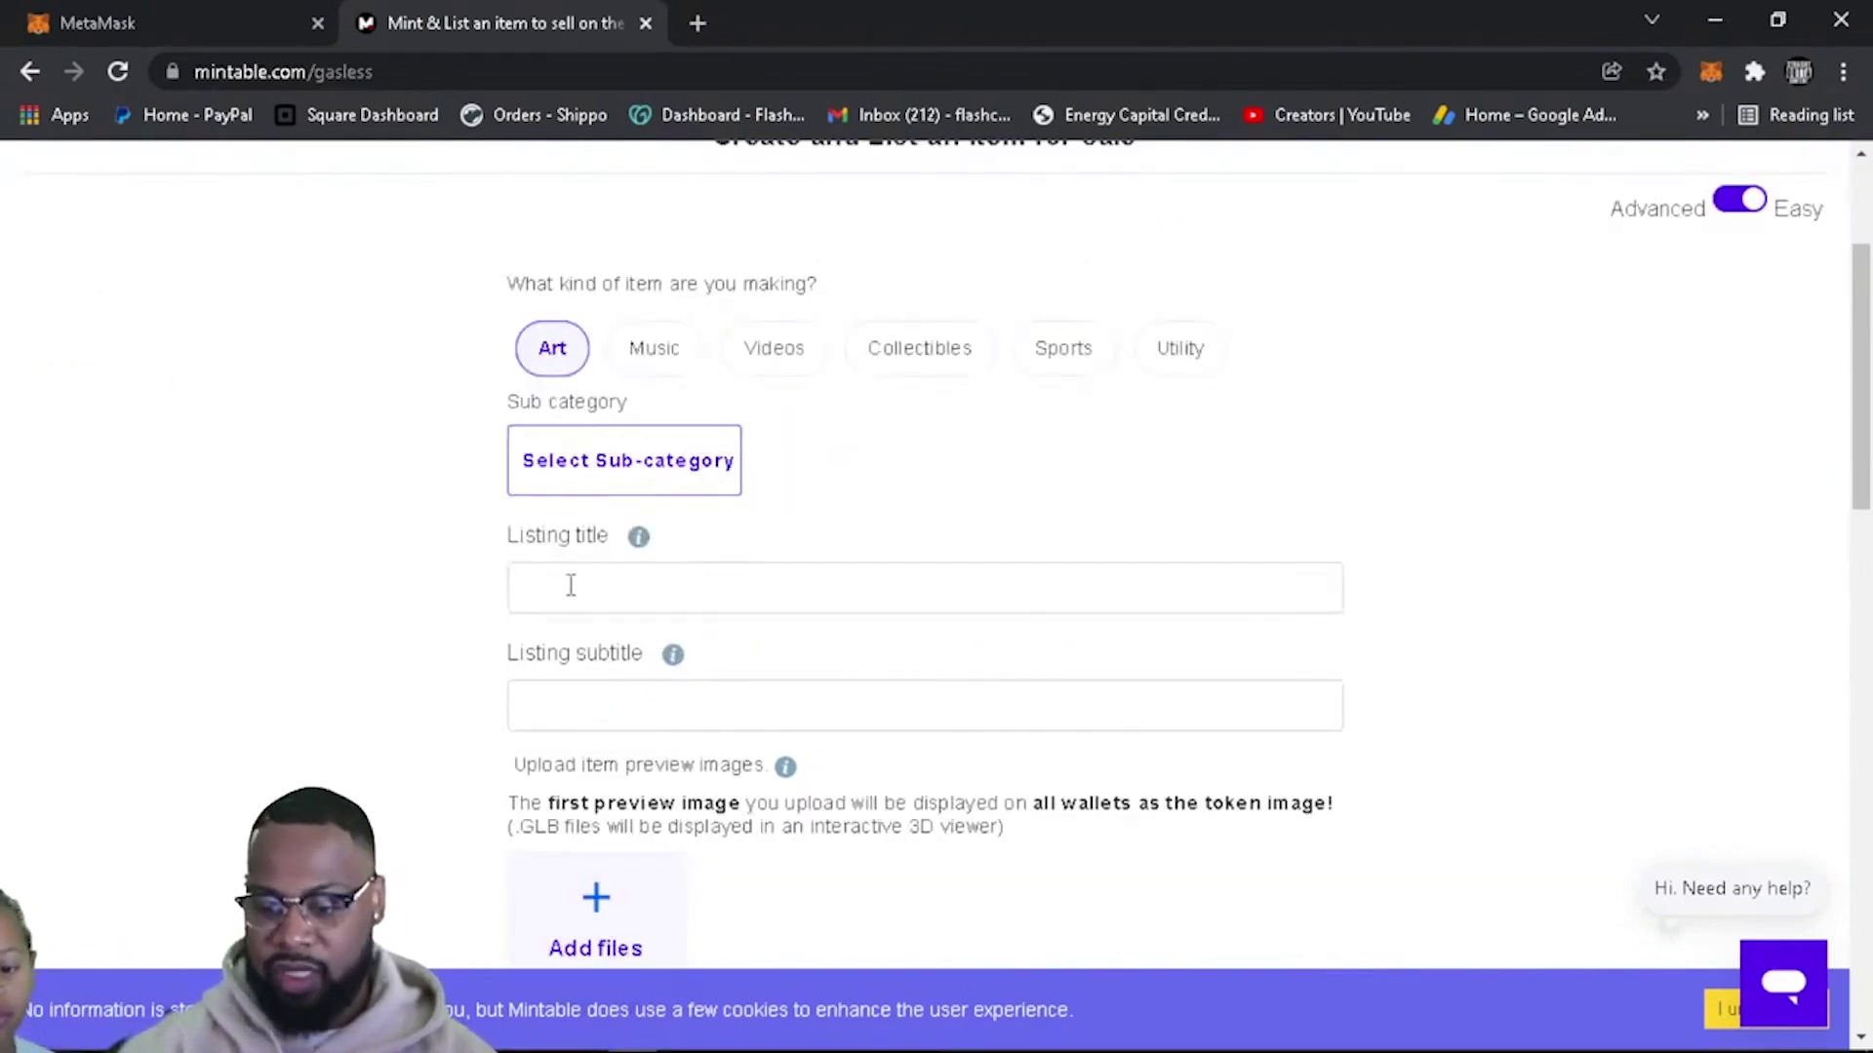
left_click(704, 470)
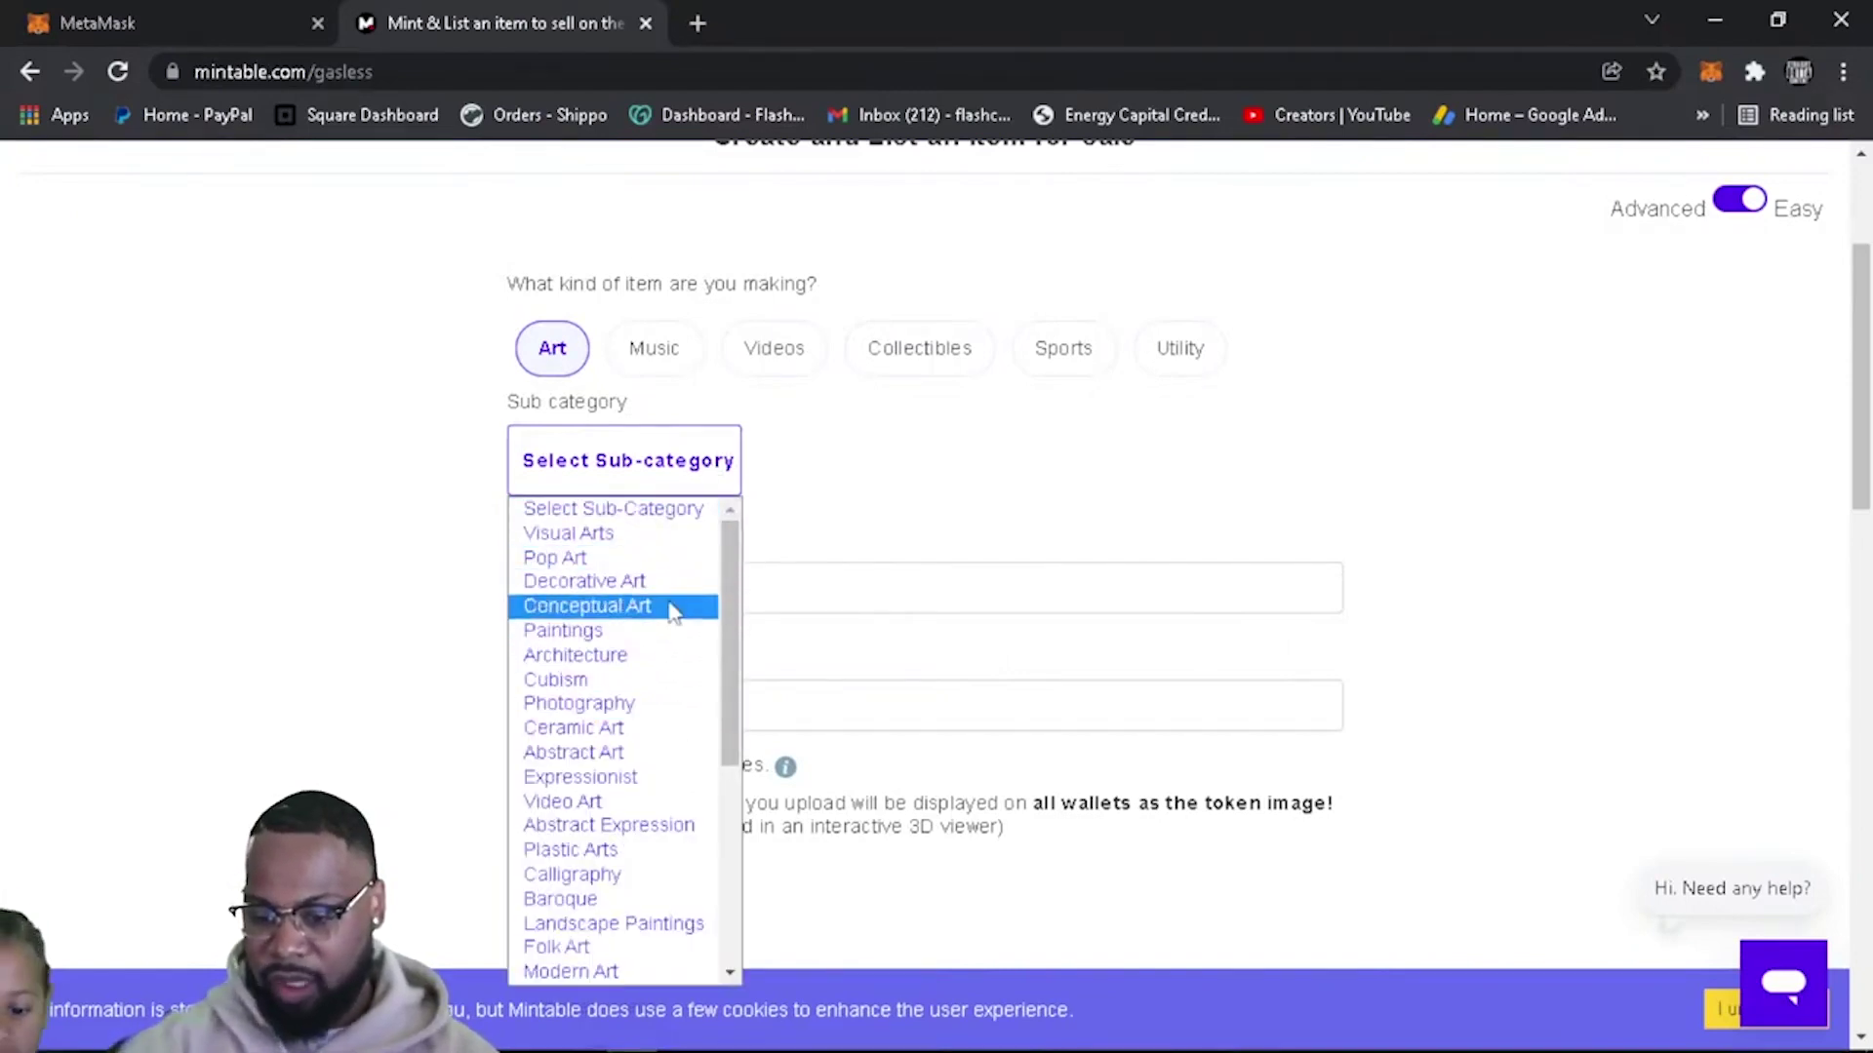
left_click(627, 635)
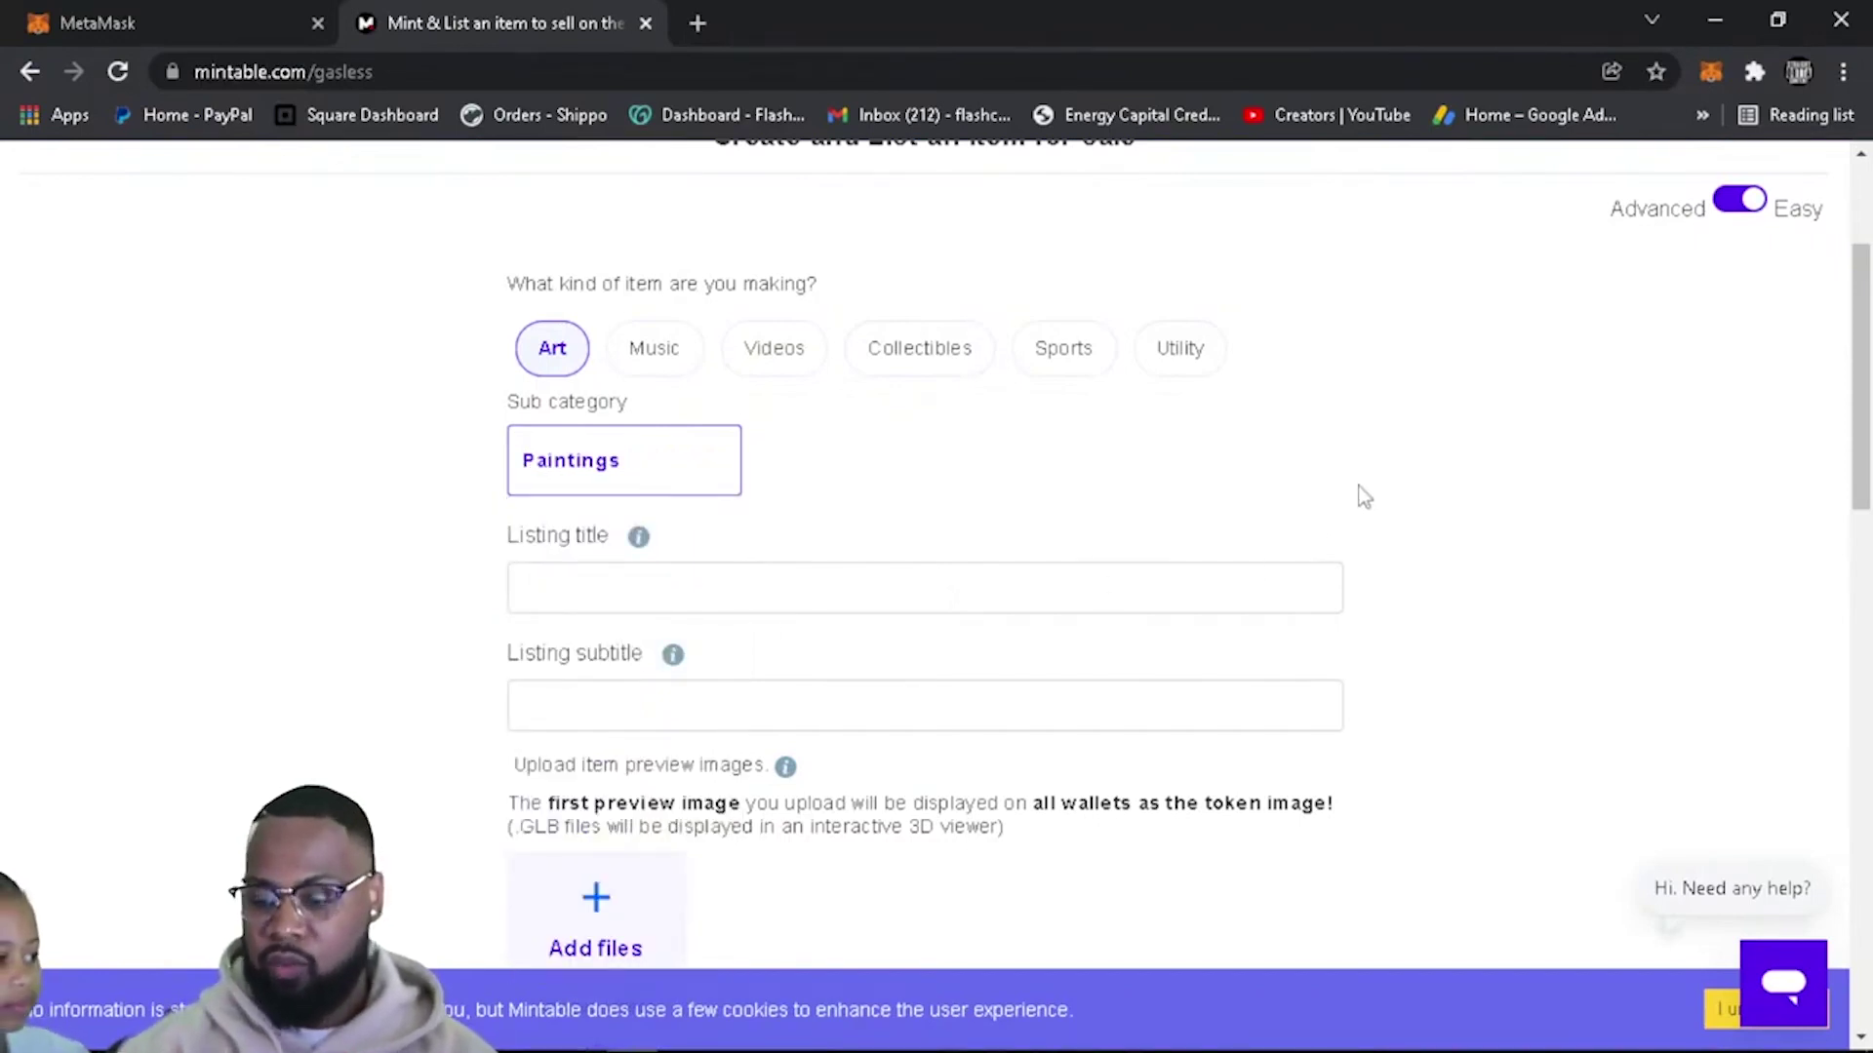
left_click(539, 600)
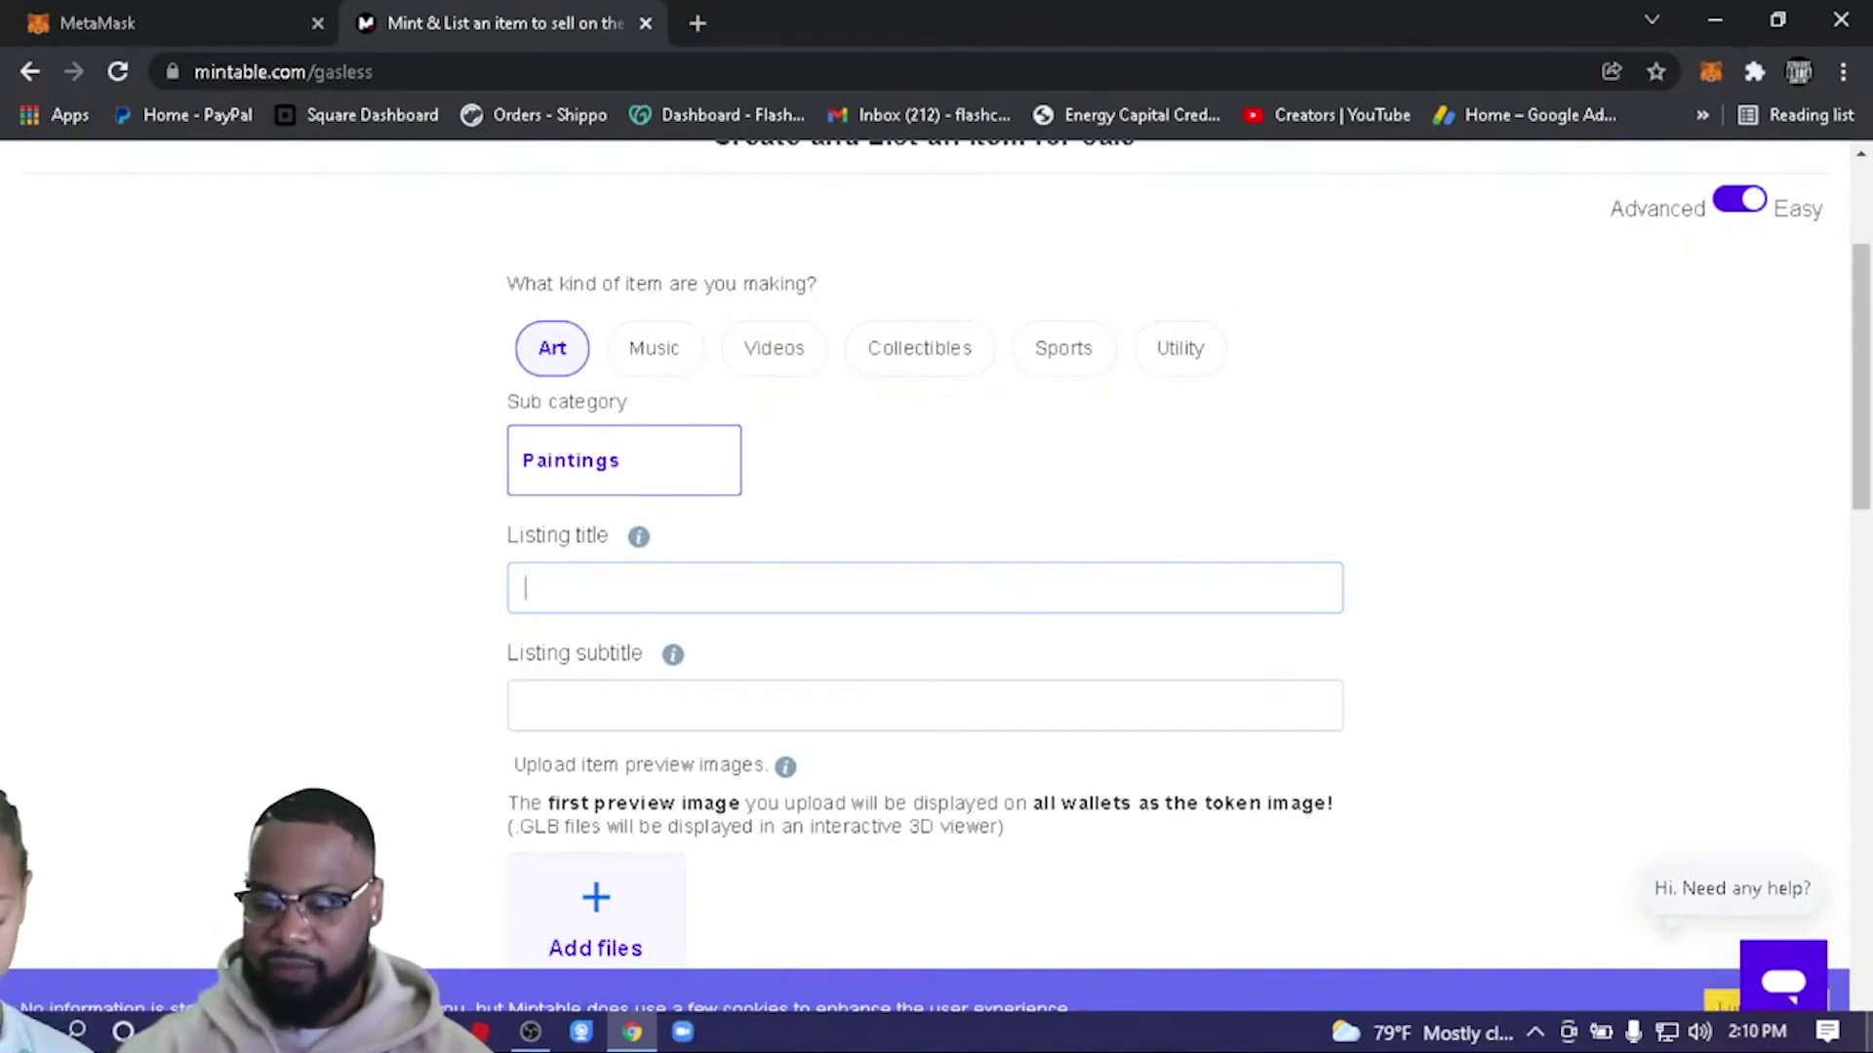
type("sca")
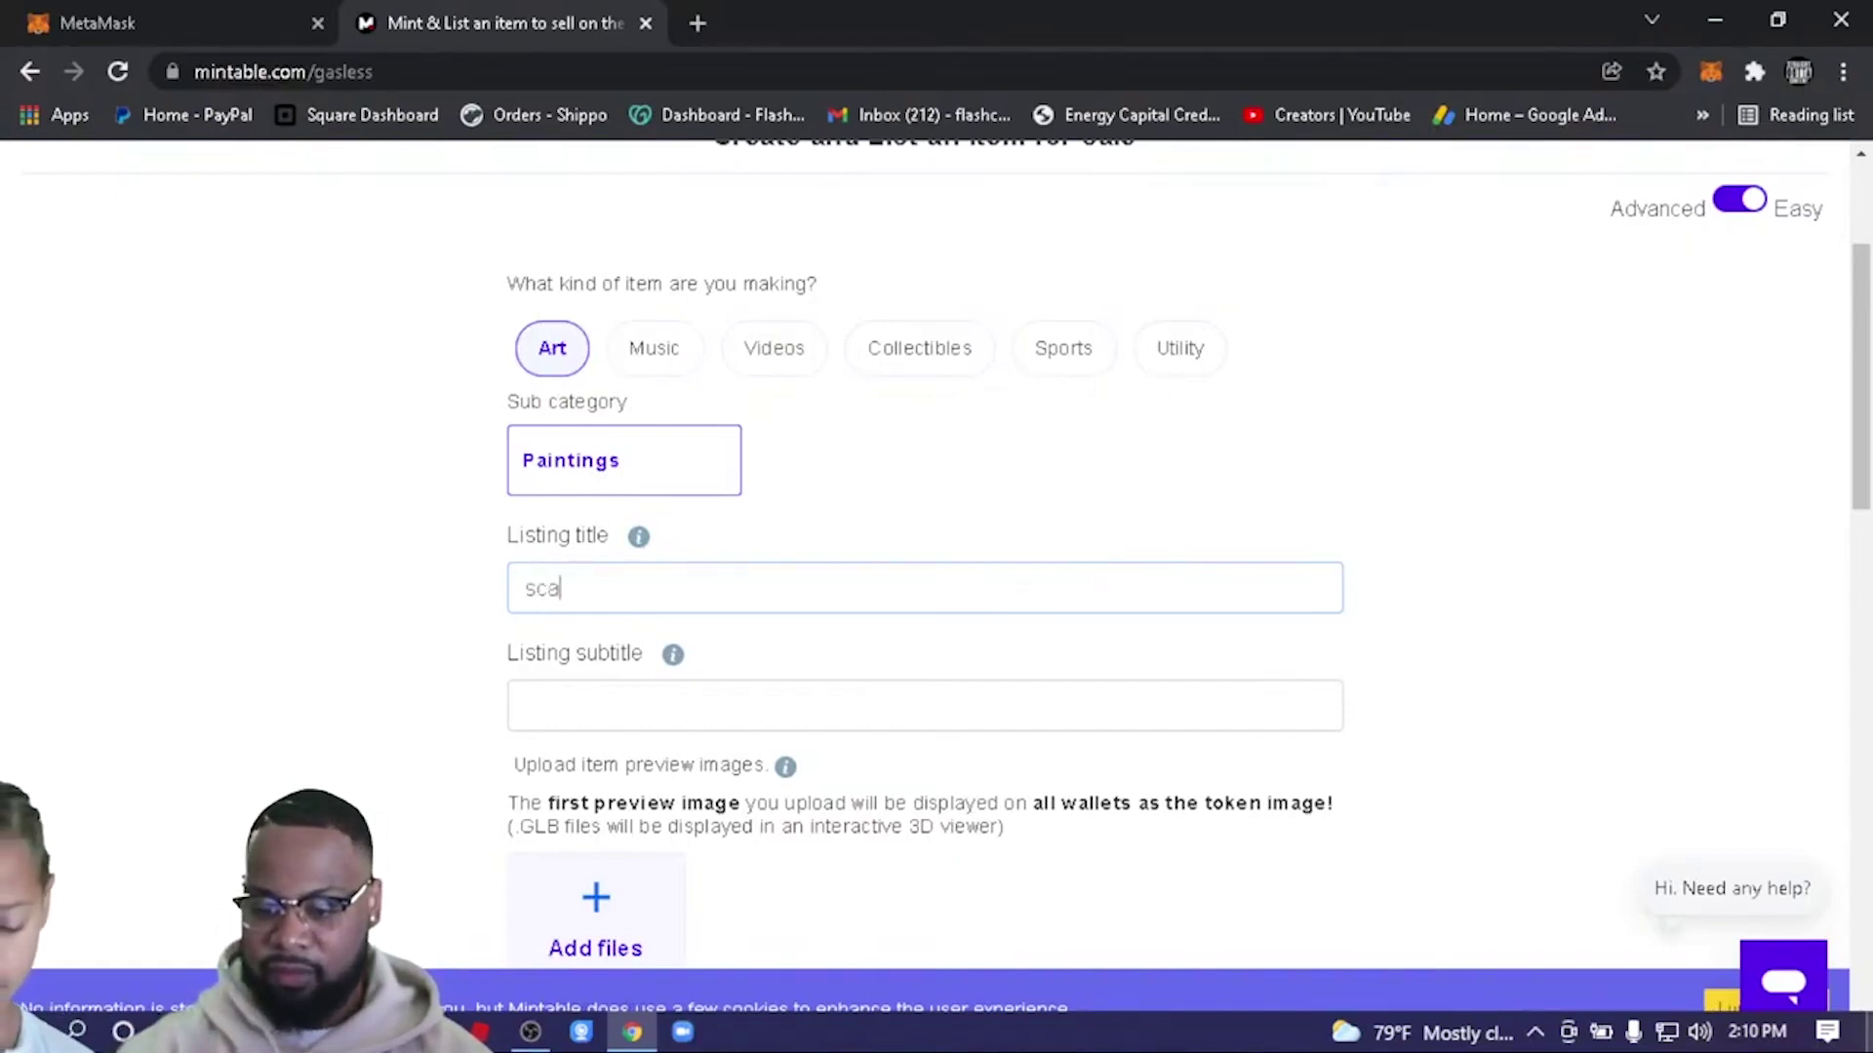
key("BackSpace")
key("BackSpace")
key("BackSpace")
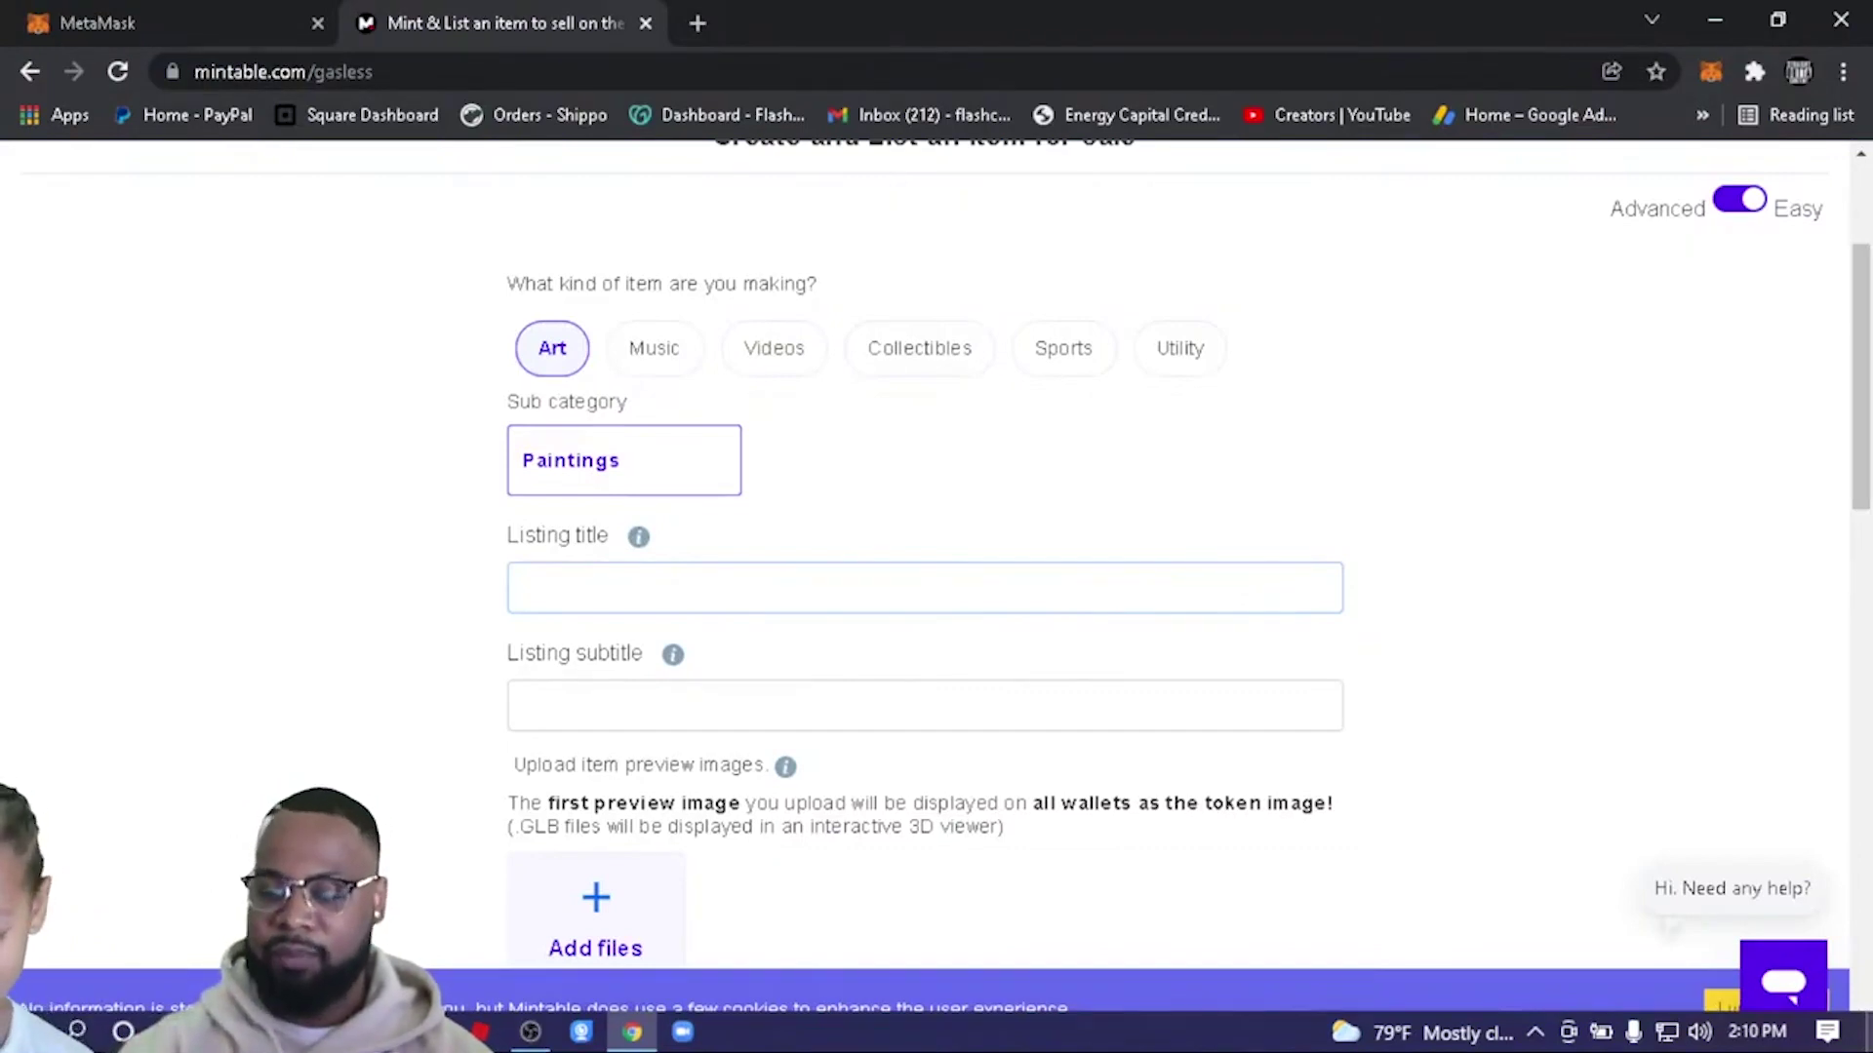
type("littl")
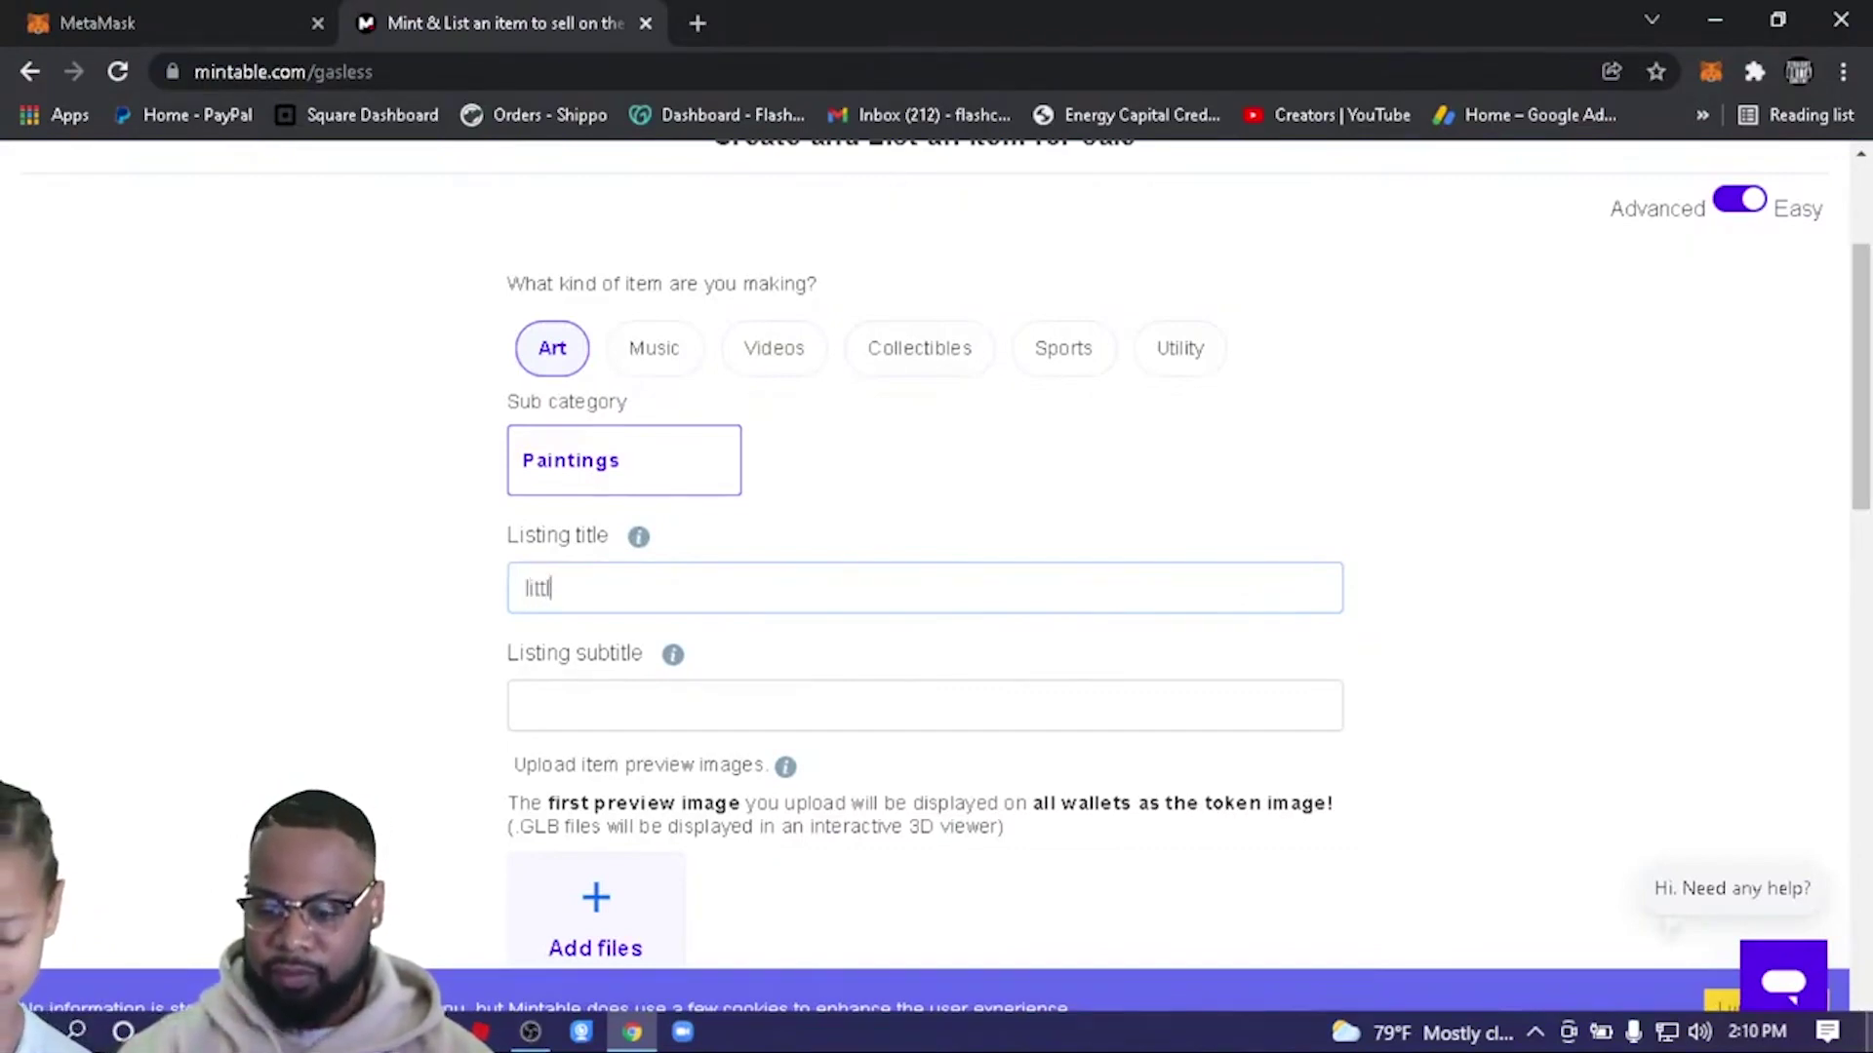
type("e loi")
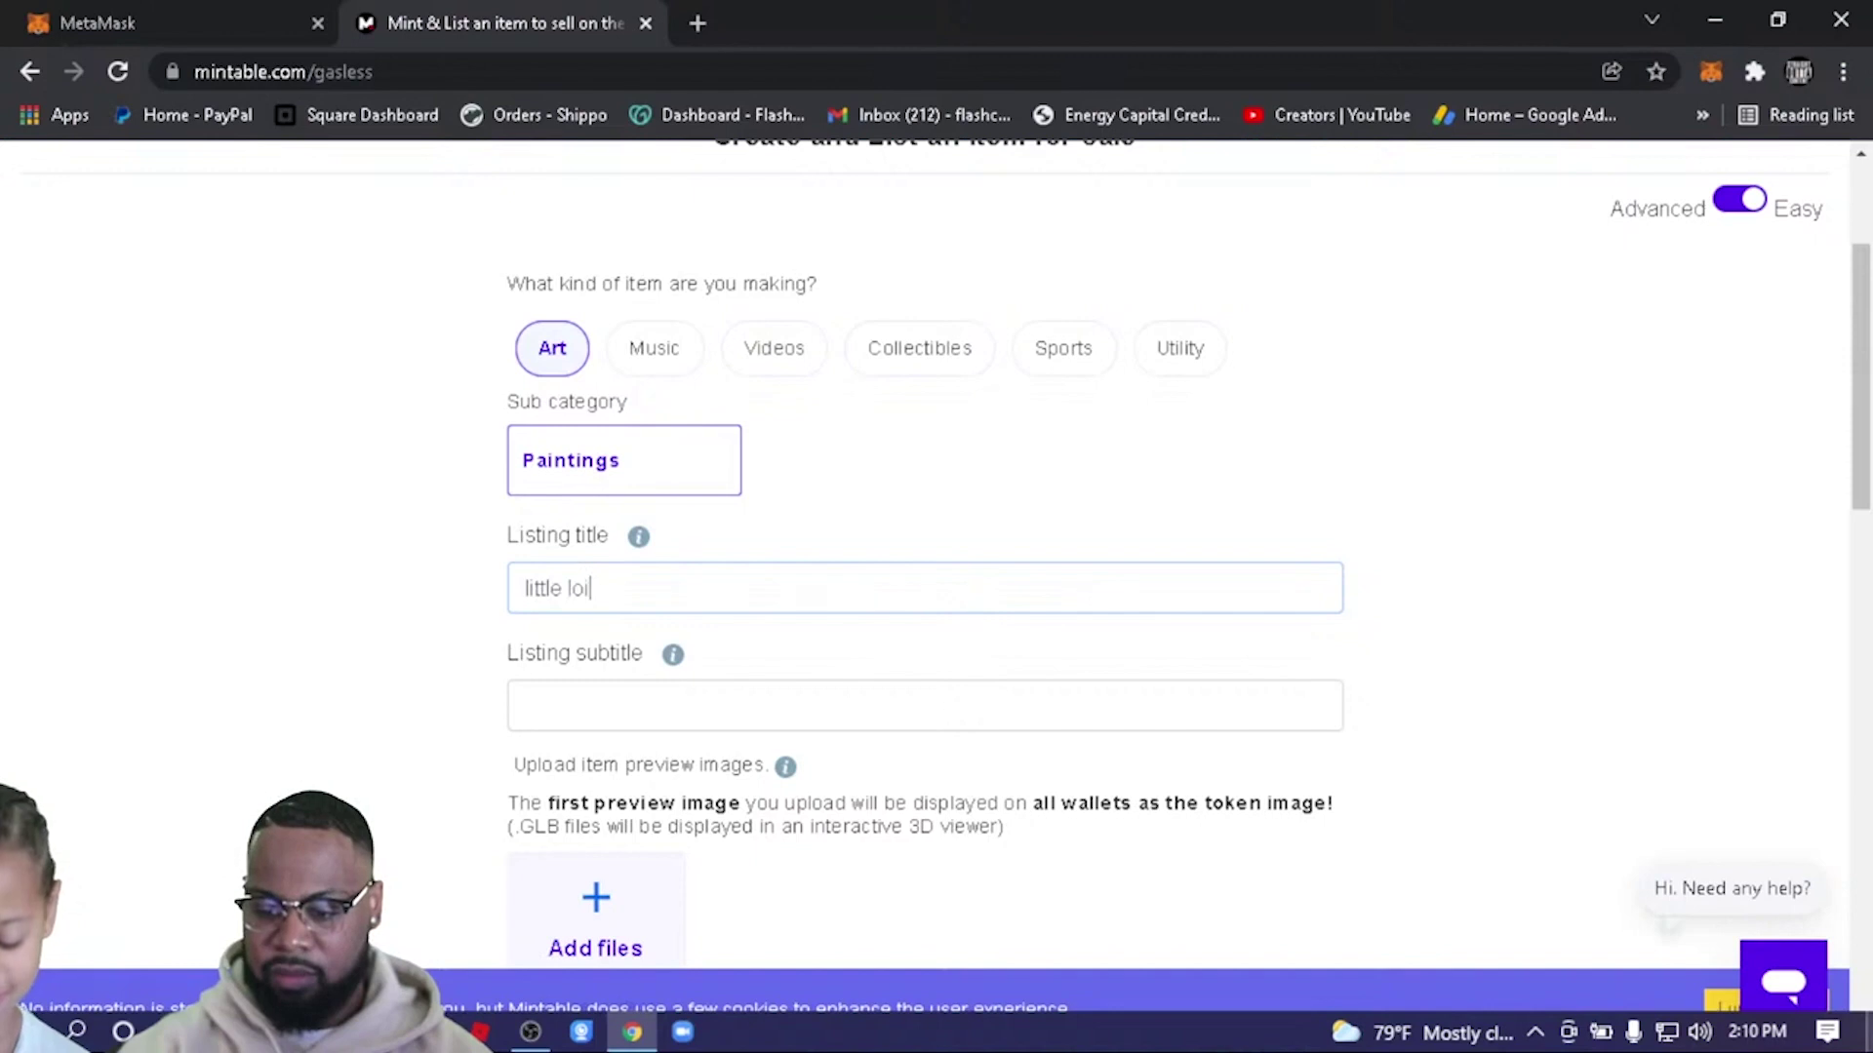
type("n go to")
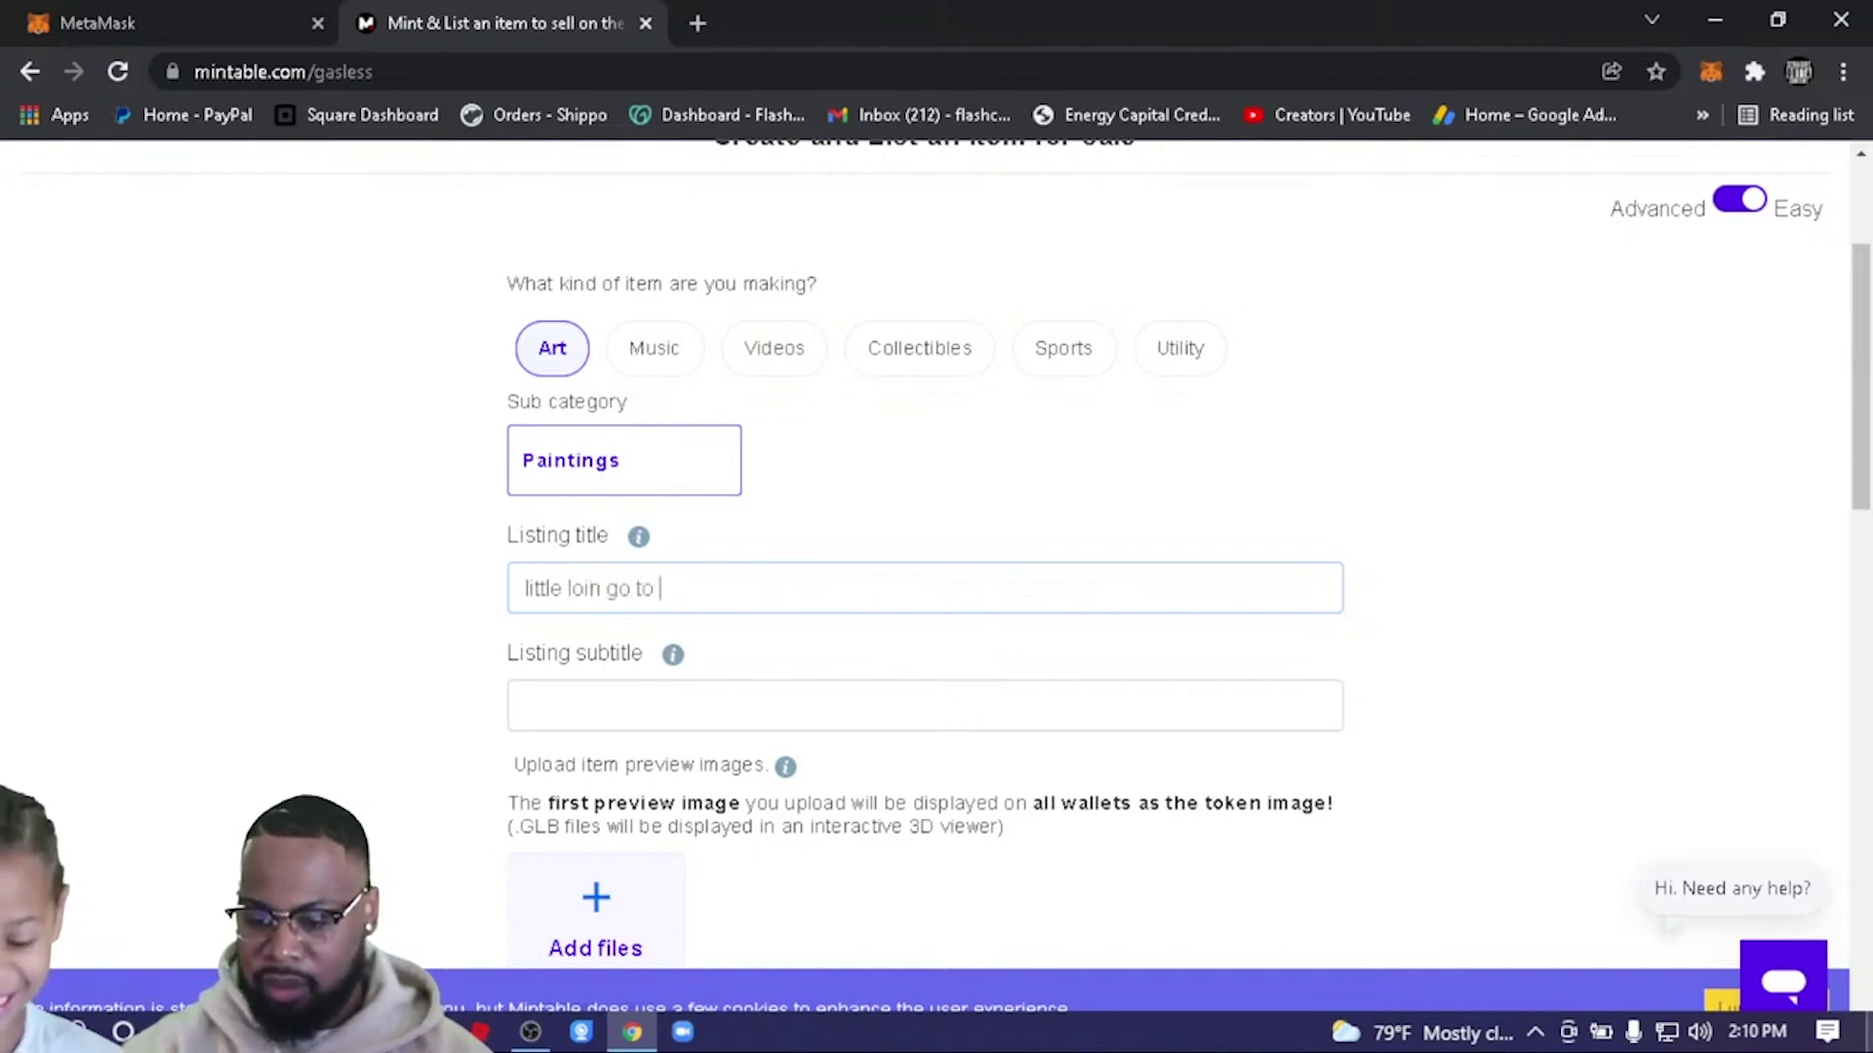
key("BackSpace")
key("BackSpace")
key("BackSpace")
key("BackSpace")
key("BackSpace")
key("BackSpace")
key("BackSpace")
key("BackSpace")
key("BackSpace")
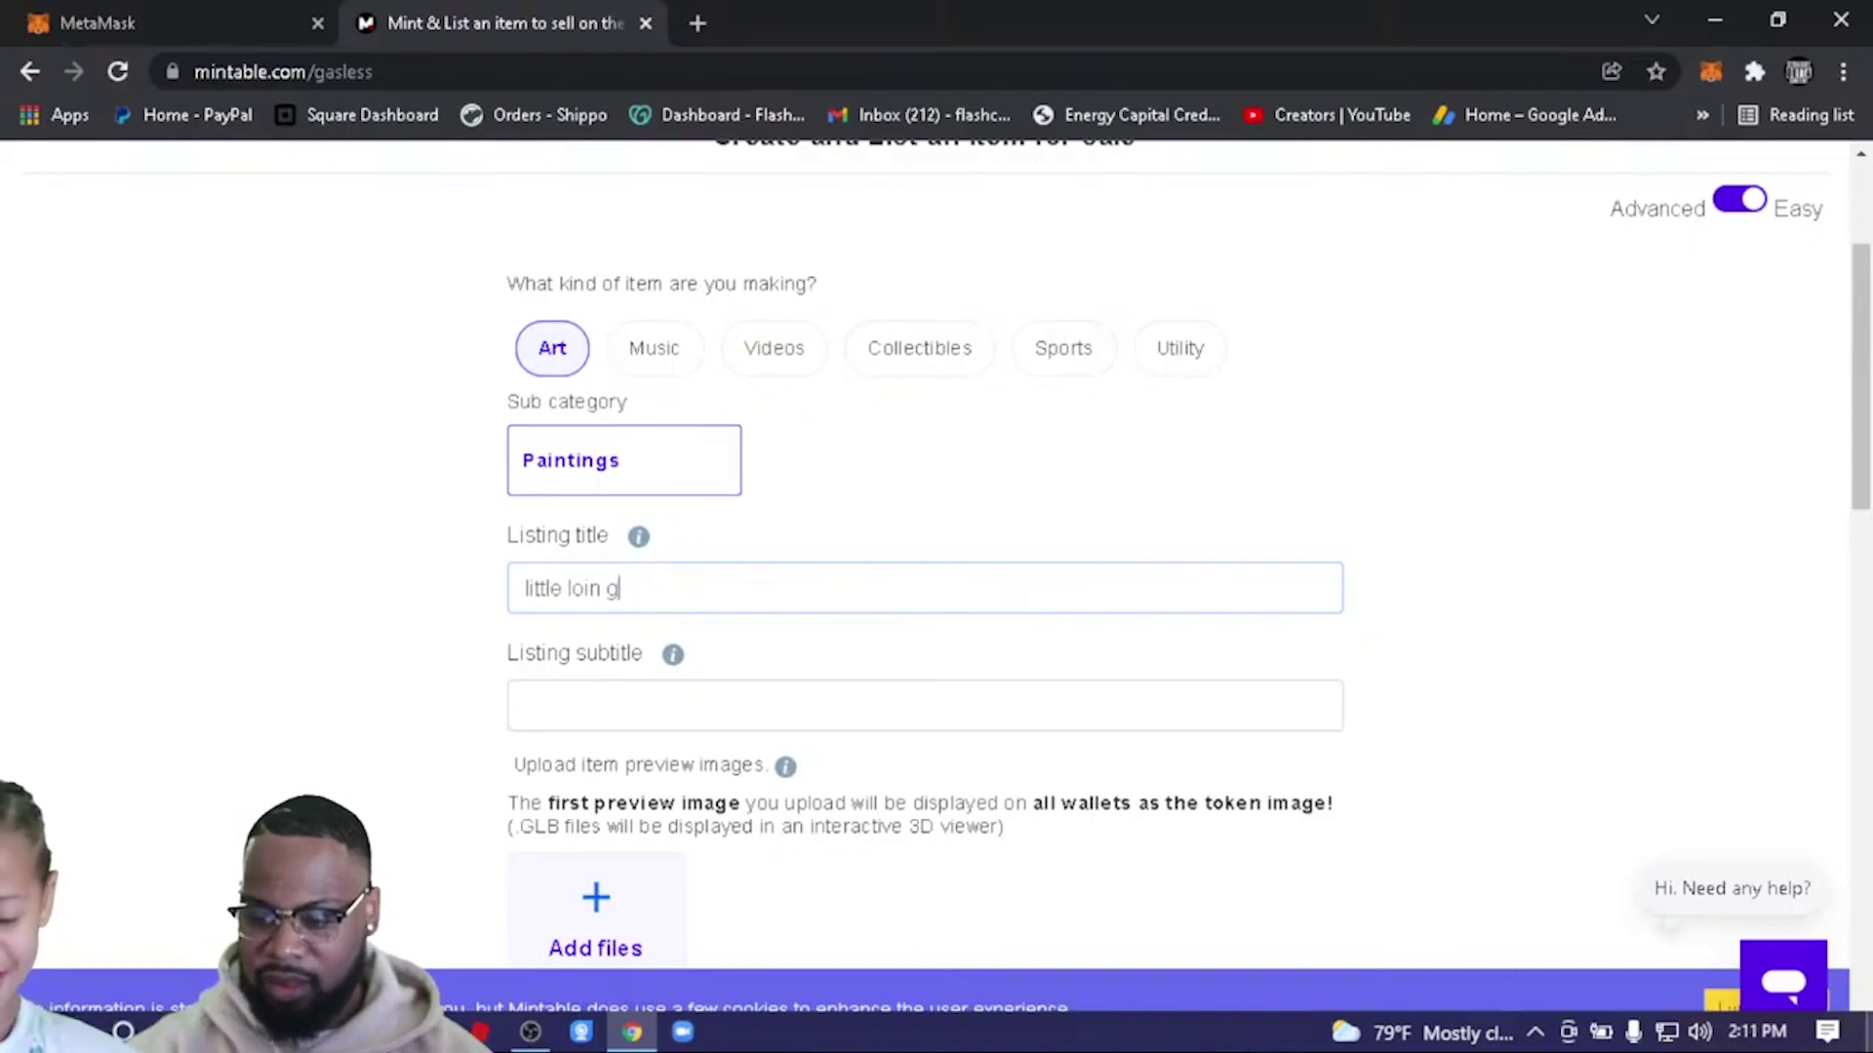
key("BackSpace")
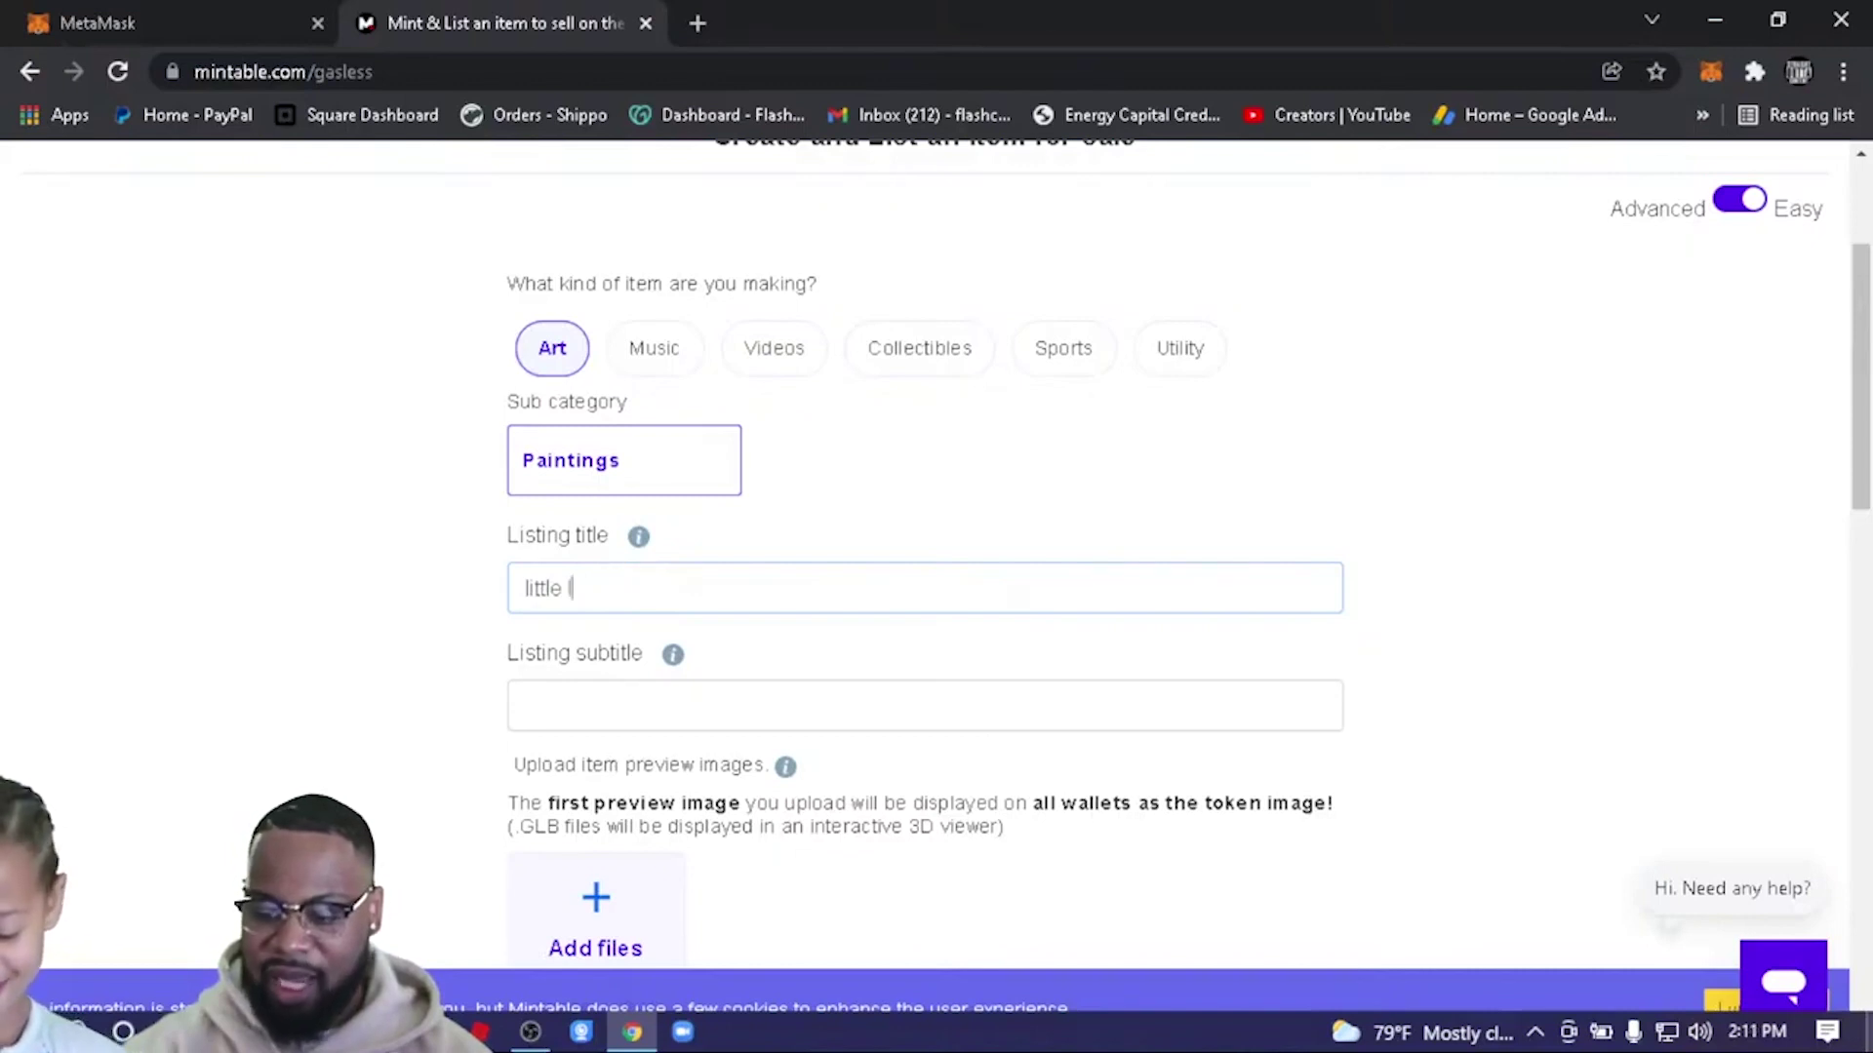
type("ion")
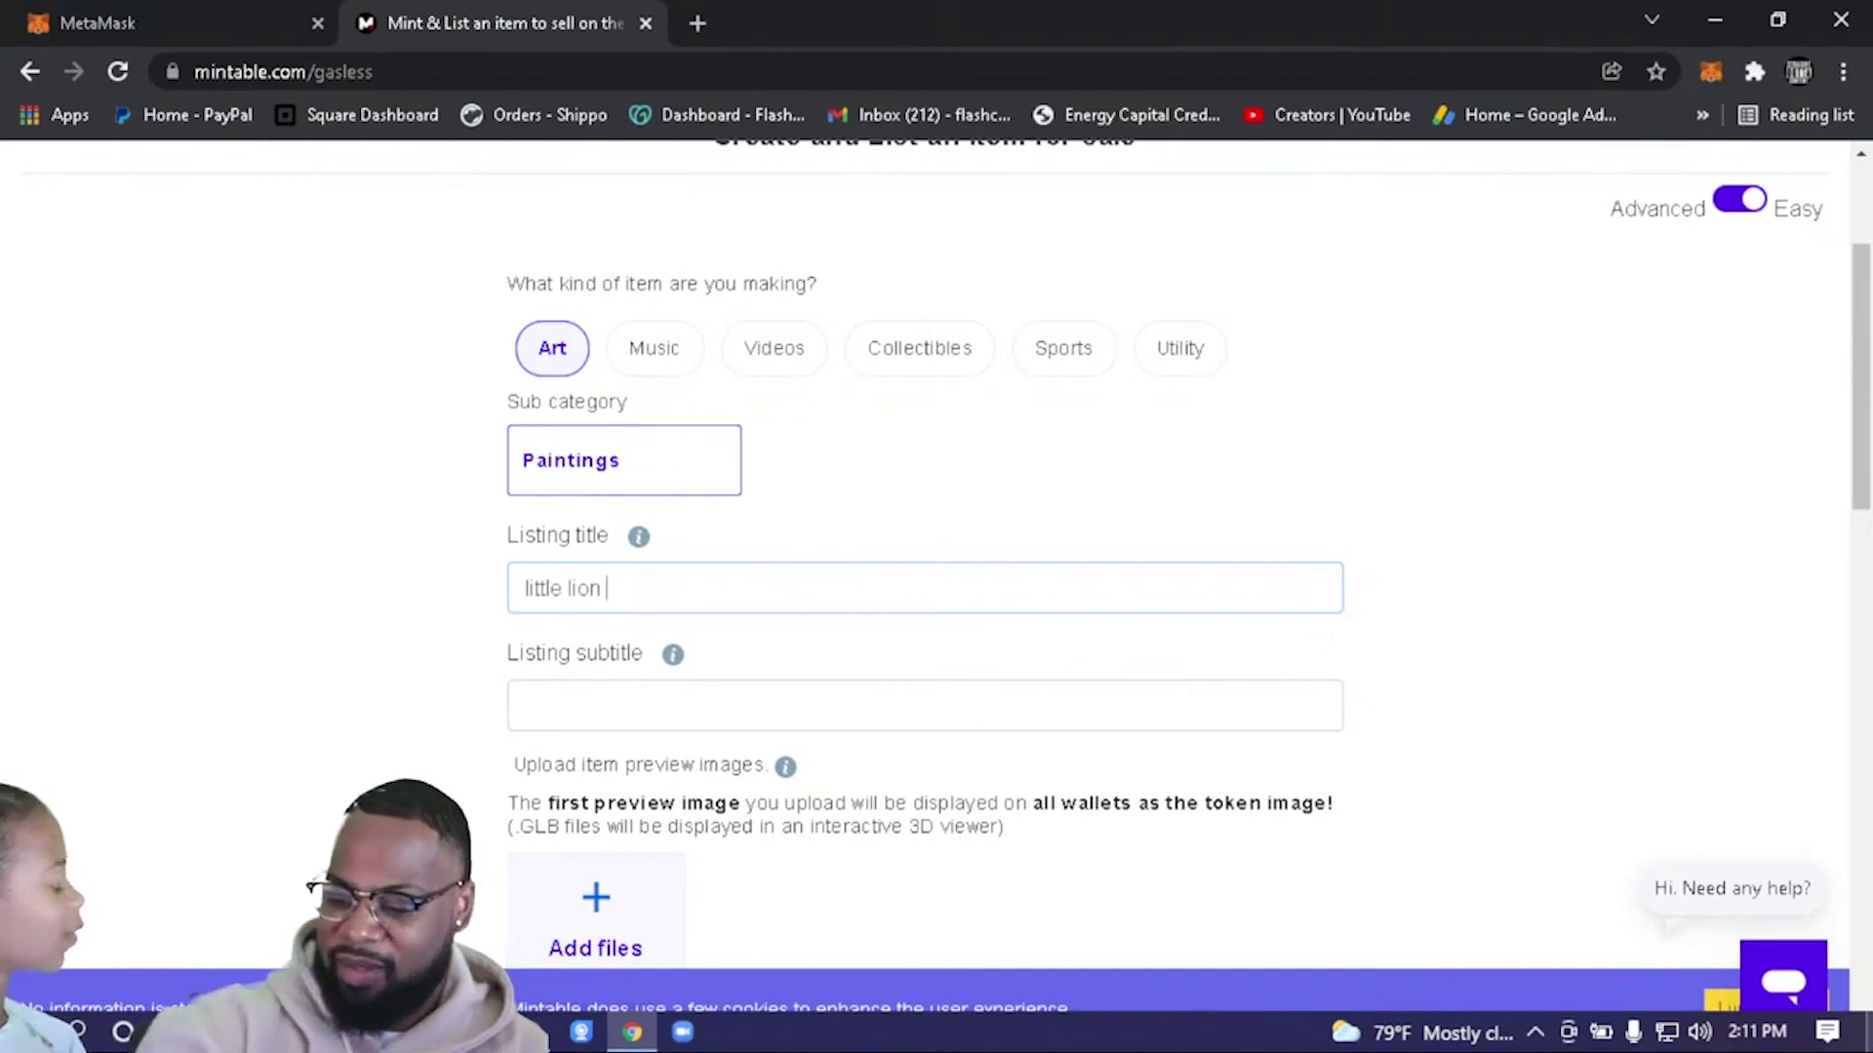
key("BackSpace")
key("BackSpace")
key("BackSpace")
key("BackSpace")
key("BackSpace")
key("BackSpace")
key("BackSpace")
key("BackSpace")
key("BackSpace")
key("BackSpace")
key("BackSpace")
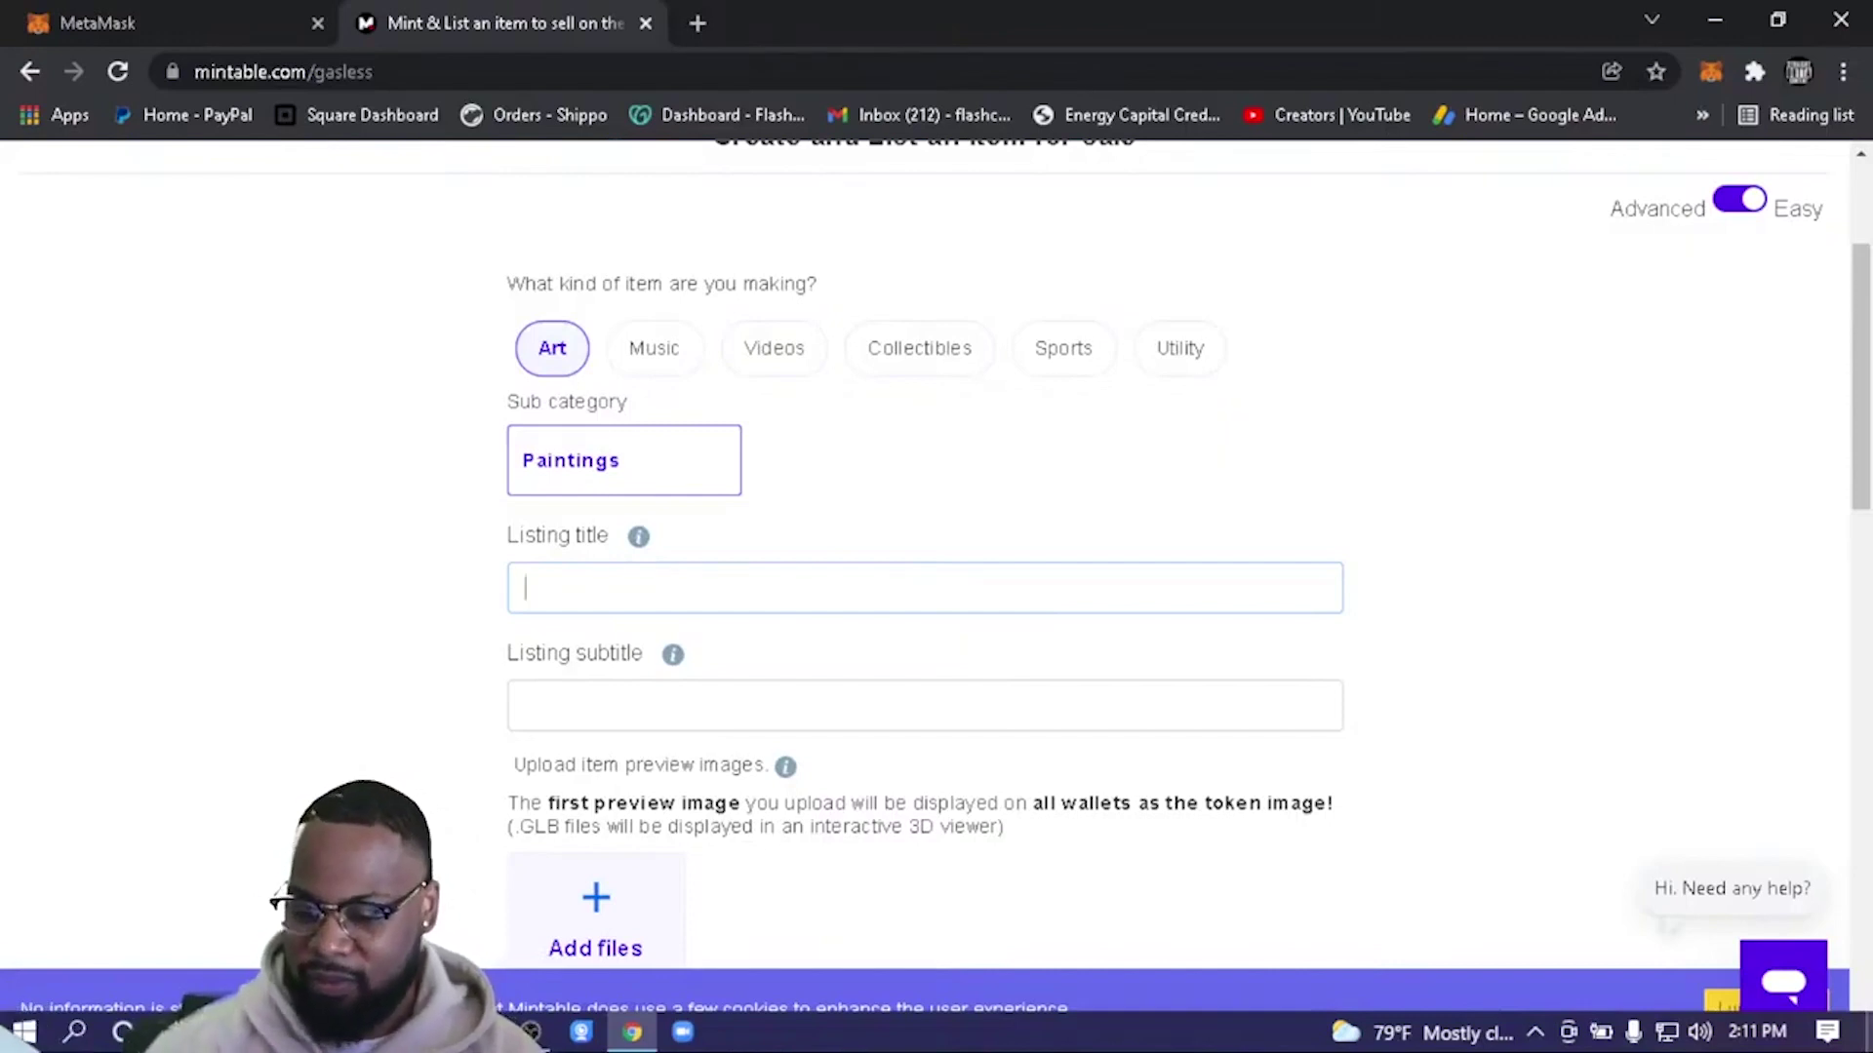
Enter "test for NFTS" as the listing title.
type("test")
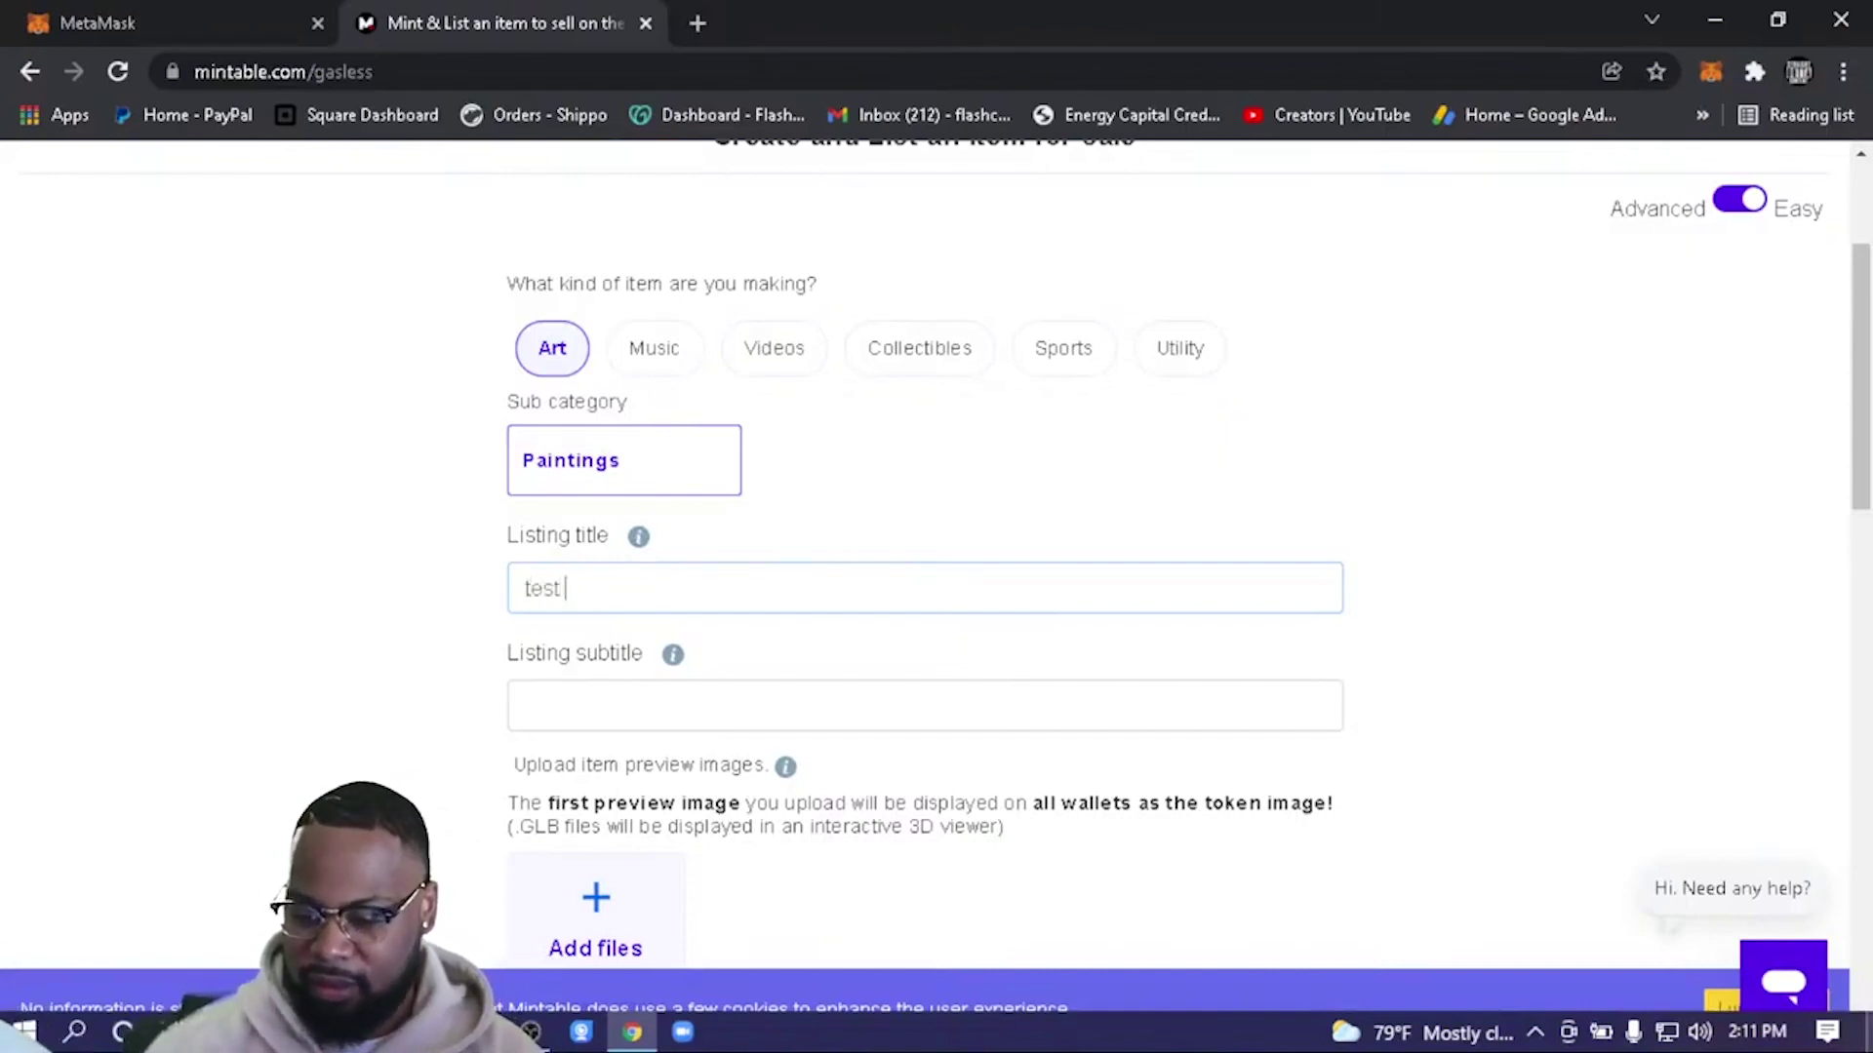
type(" for")
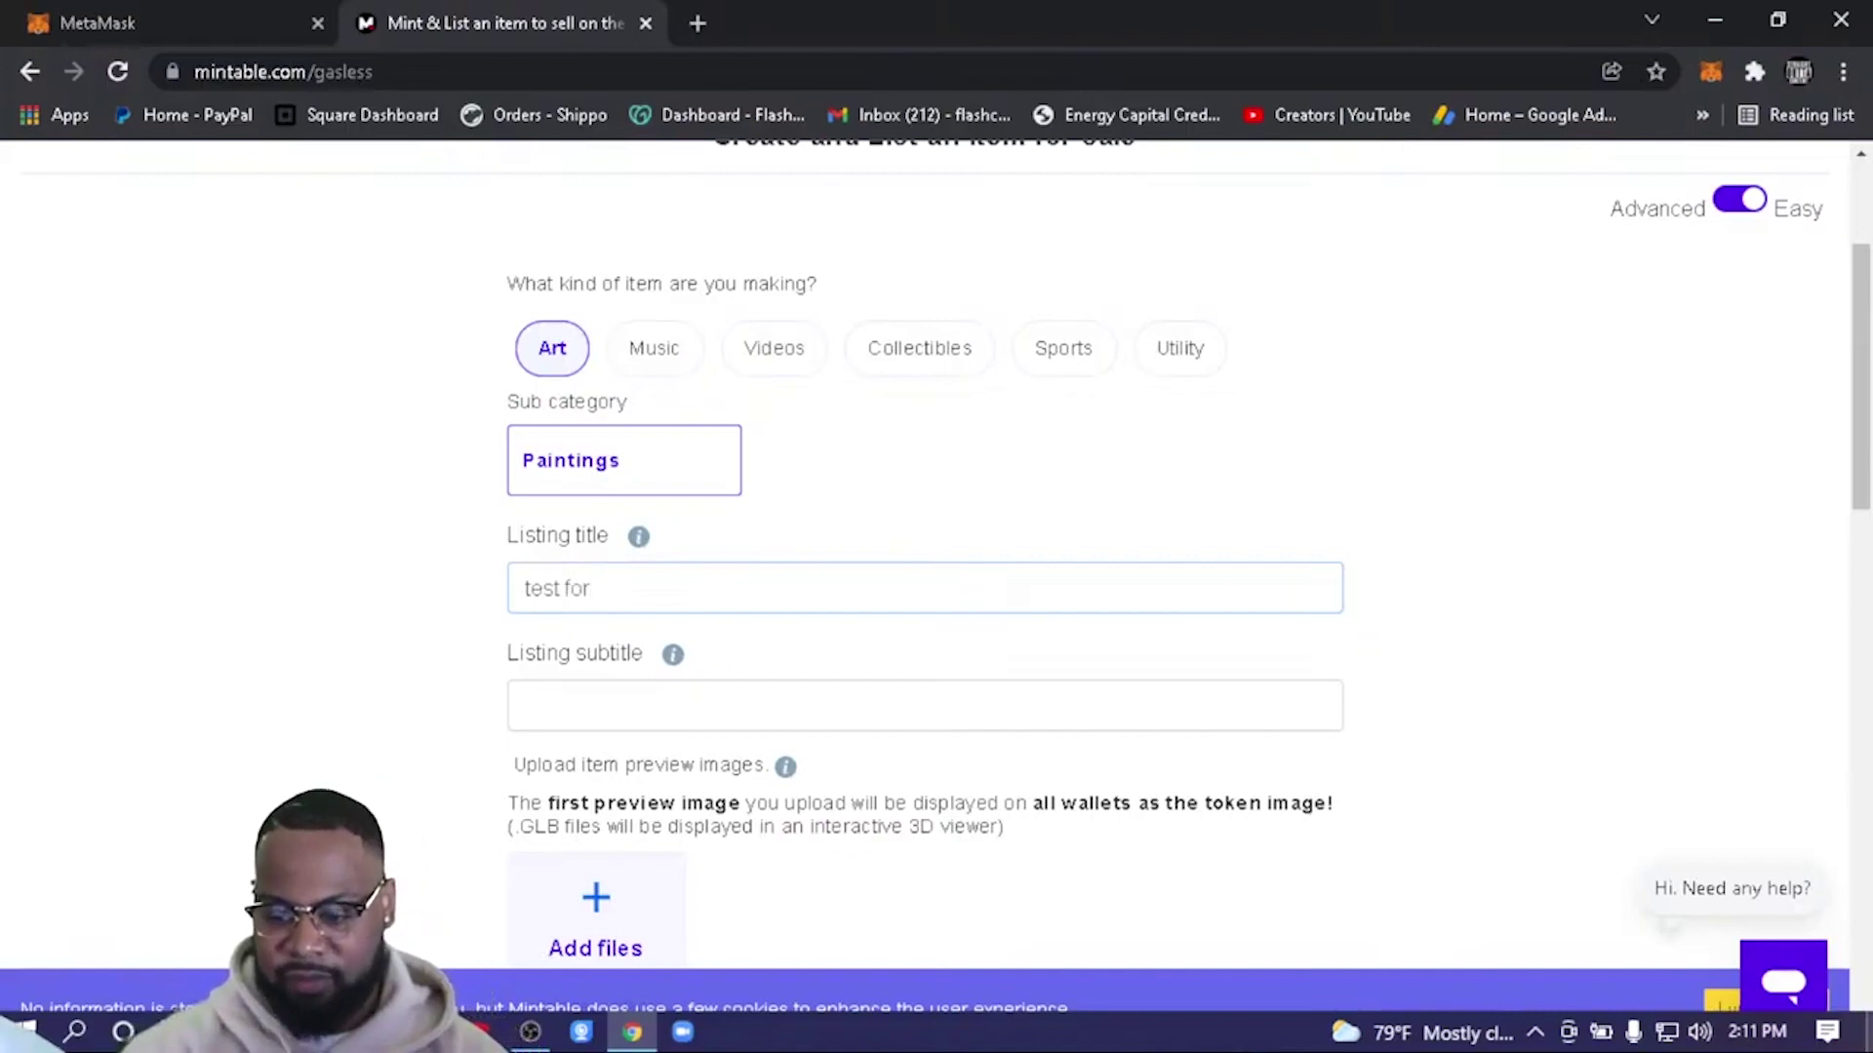
type(" N")
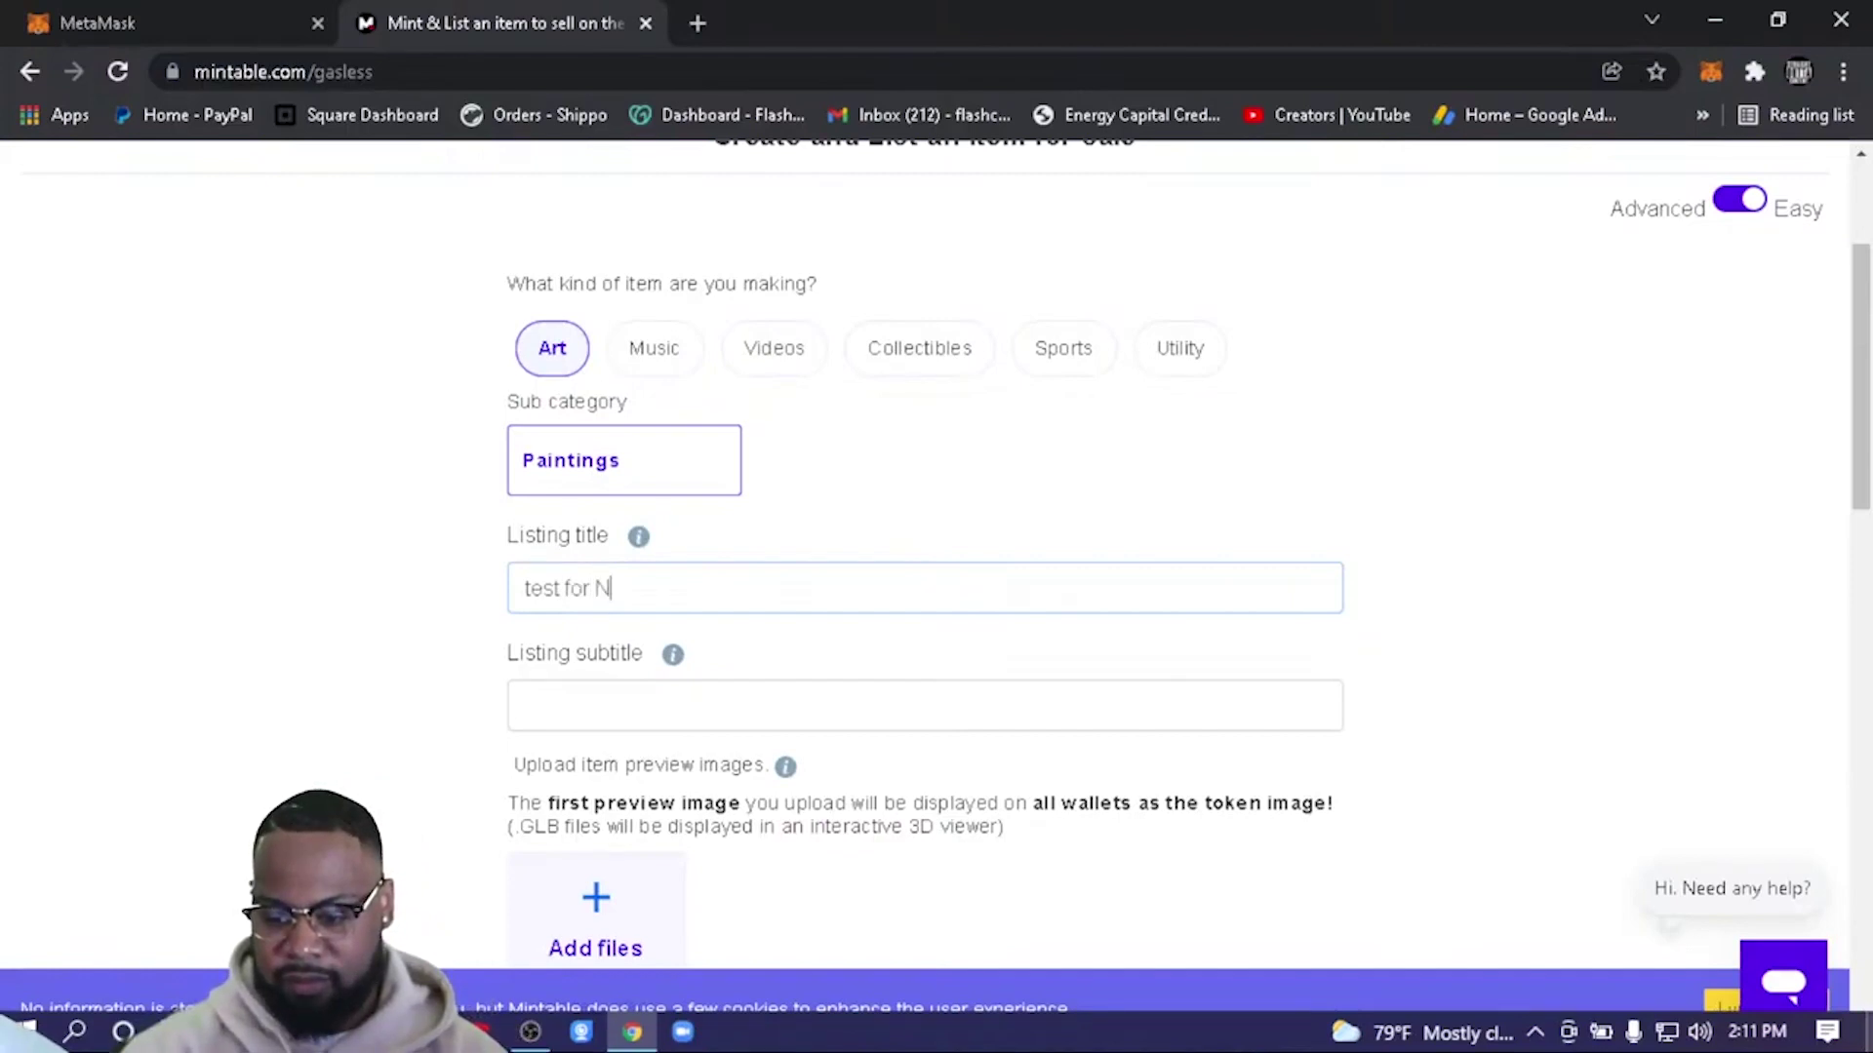
type("FTS")
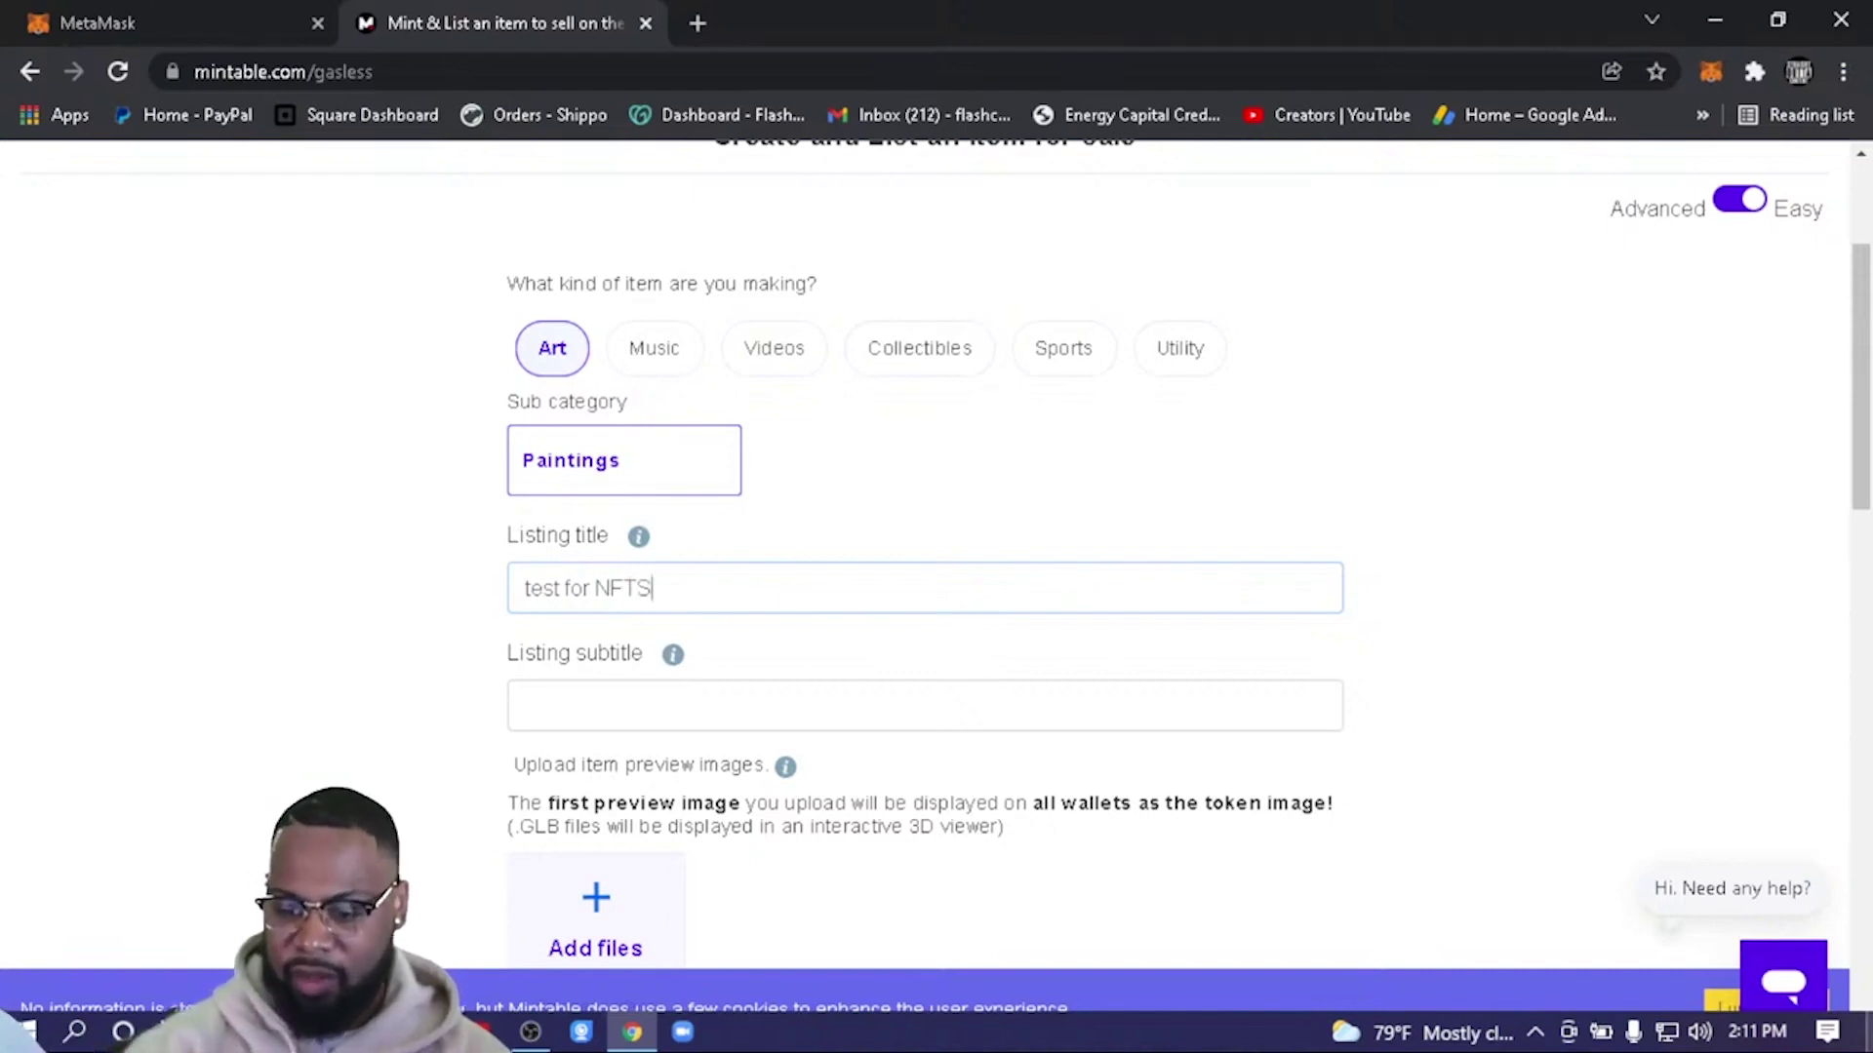
Enter "NFTS TEST" as the listing subtitle.
mouse_move(809, 749)
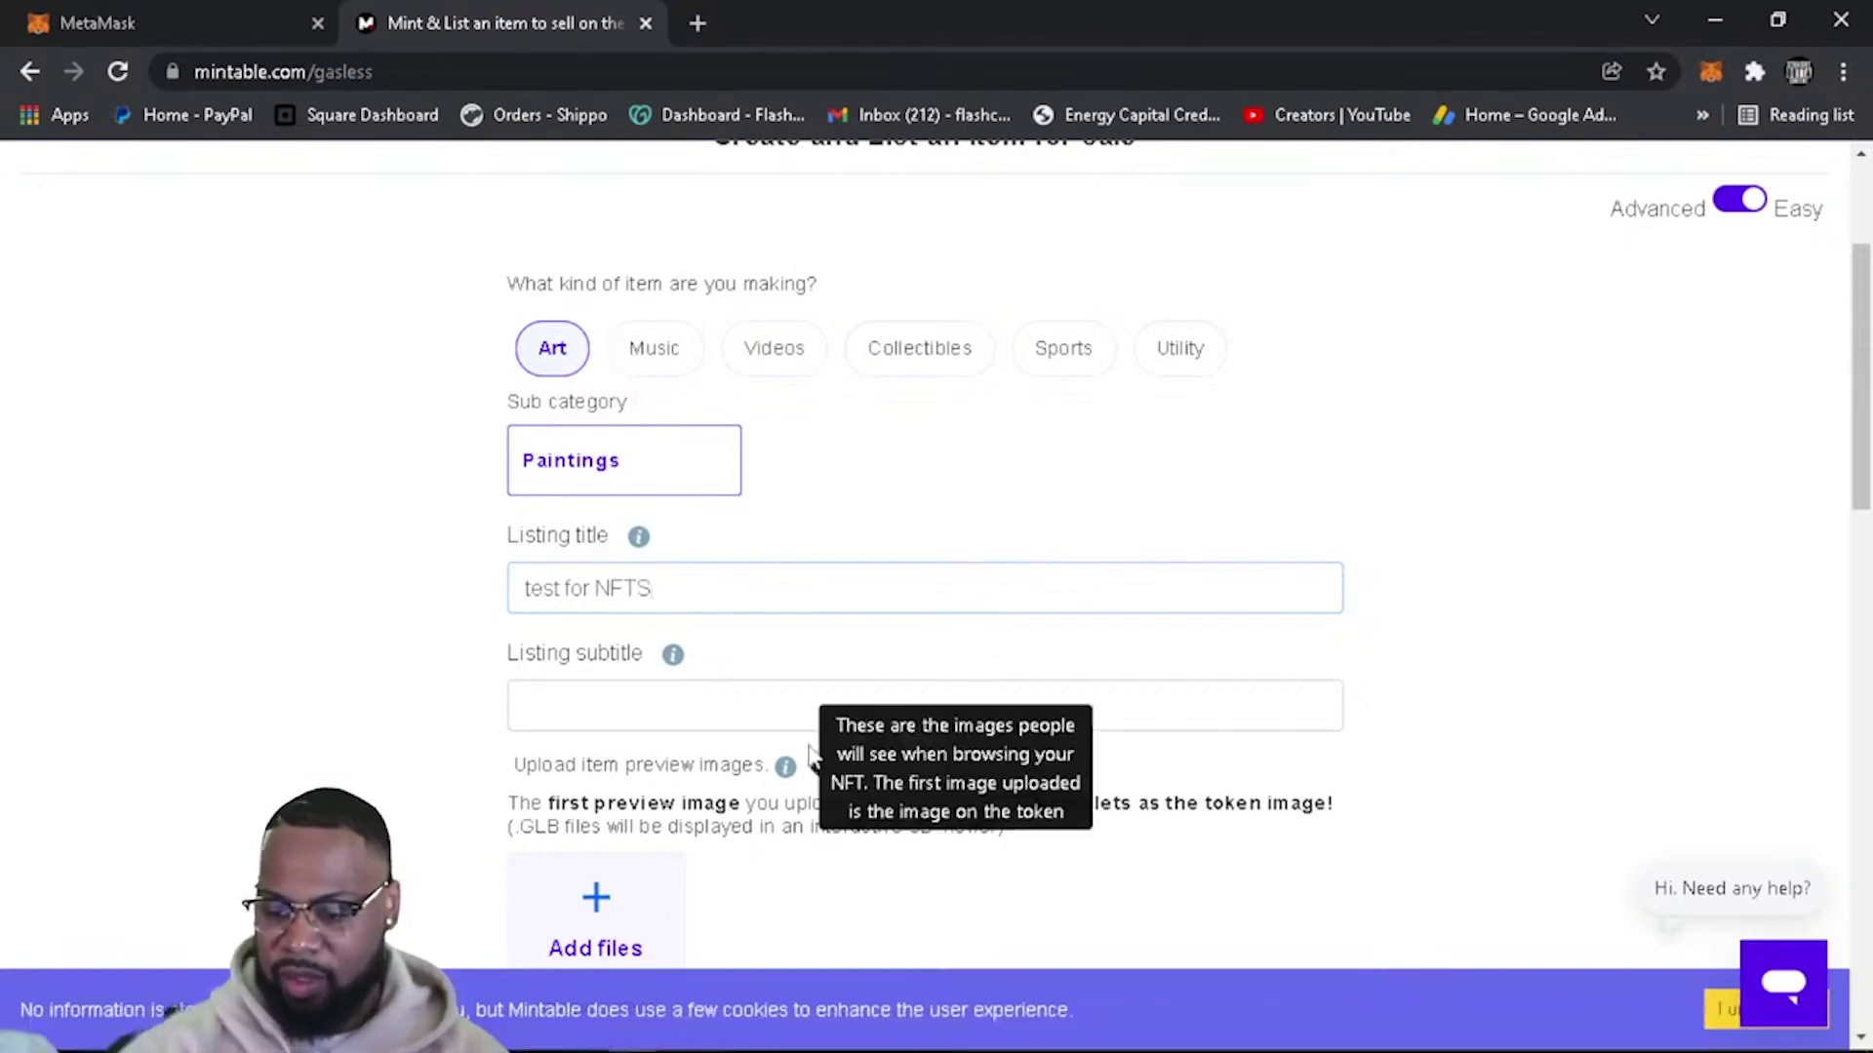
left_click(677, 693)
left_click(313, 652)
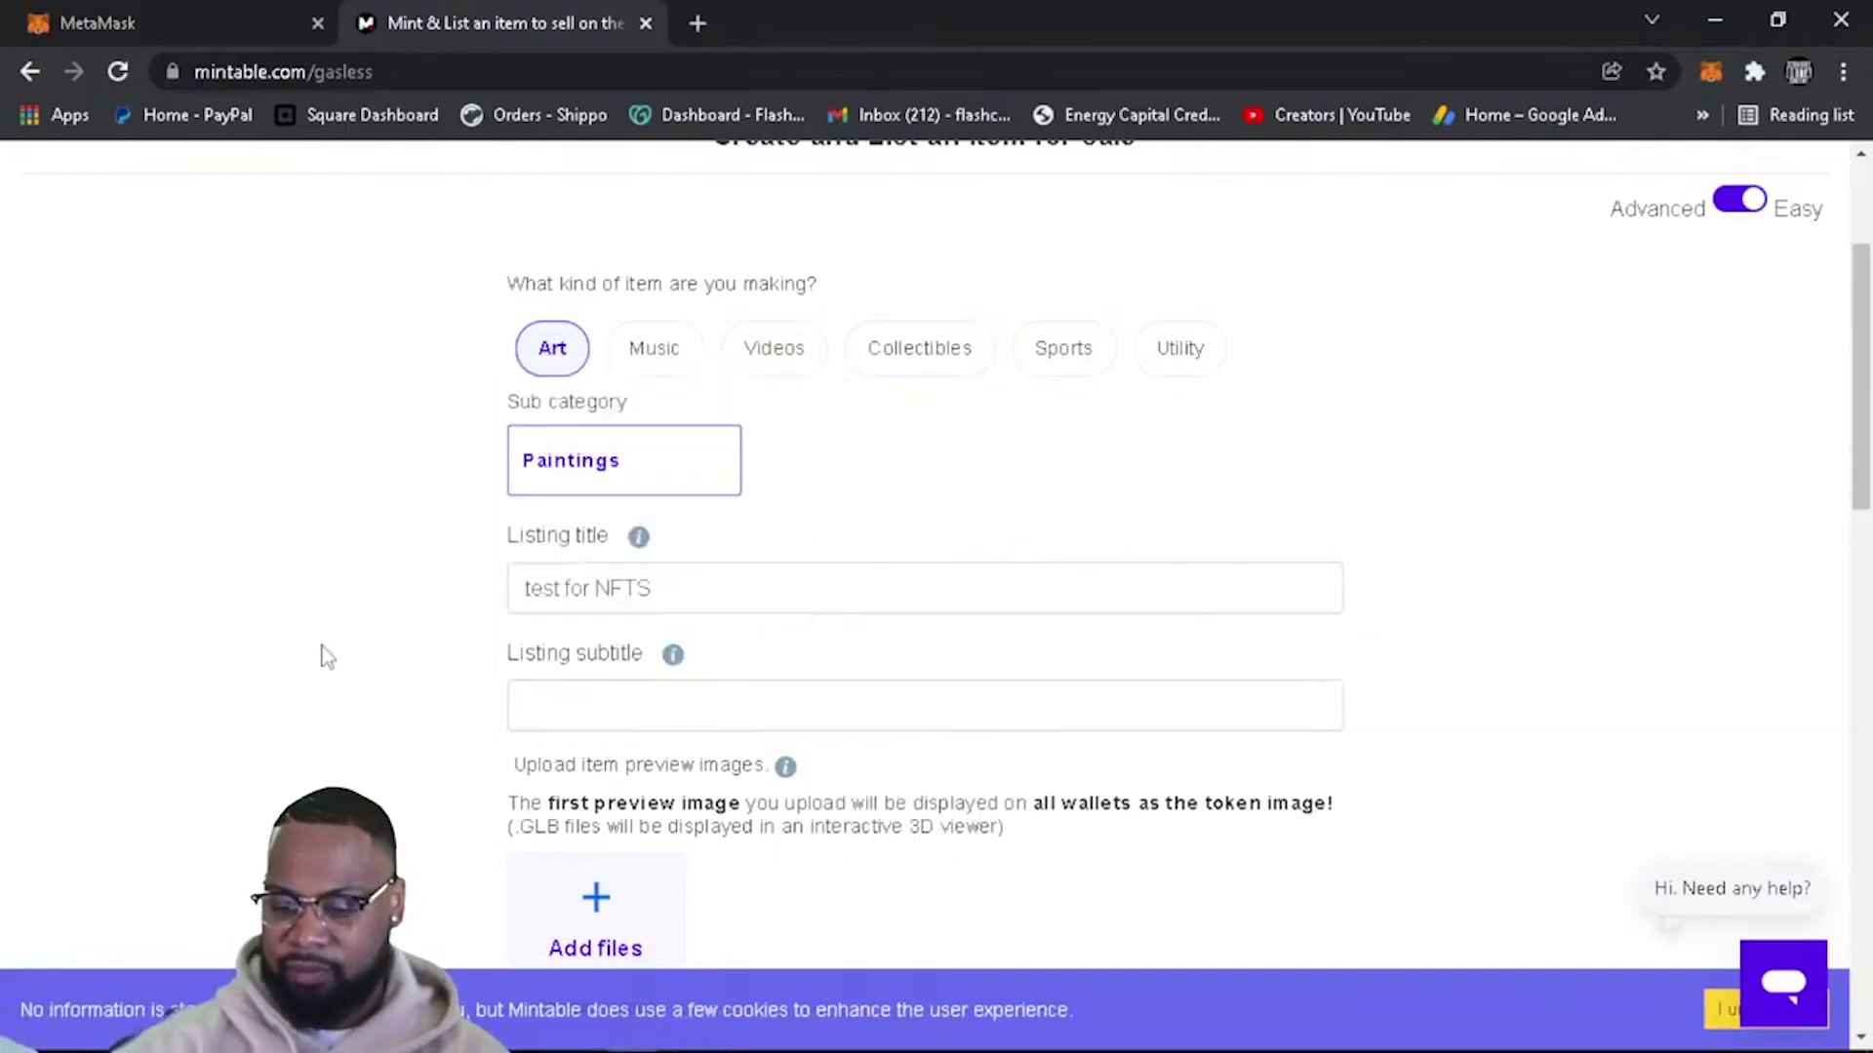
left_click(541, 692)
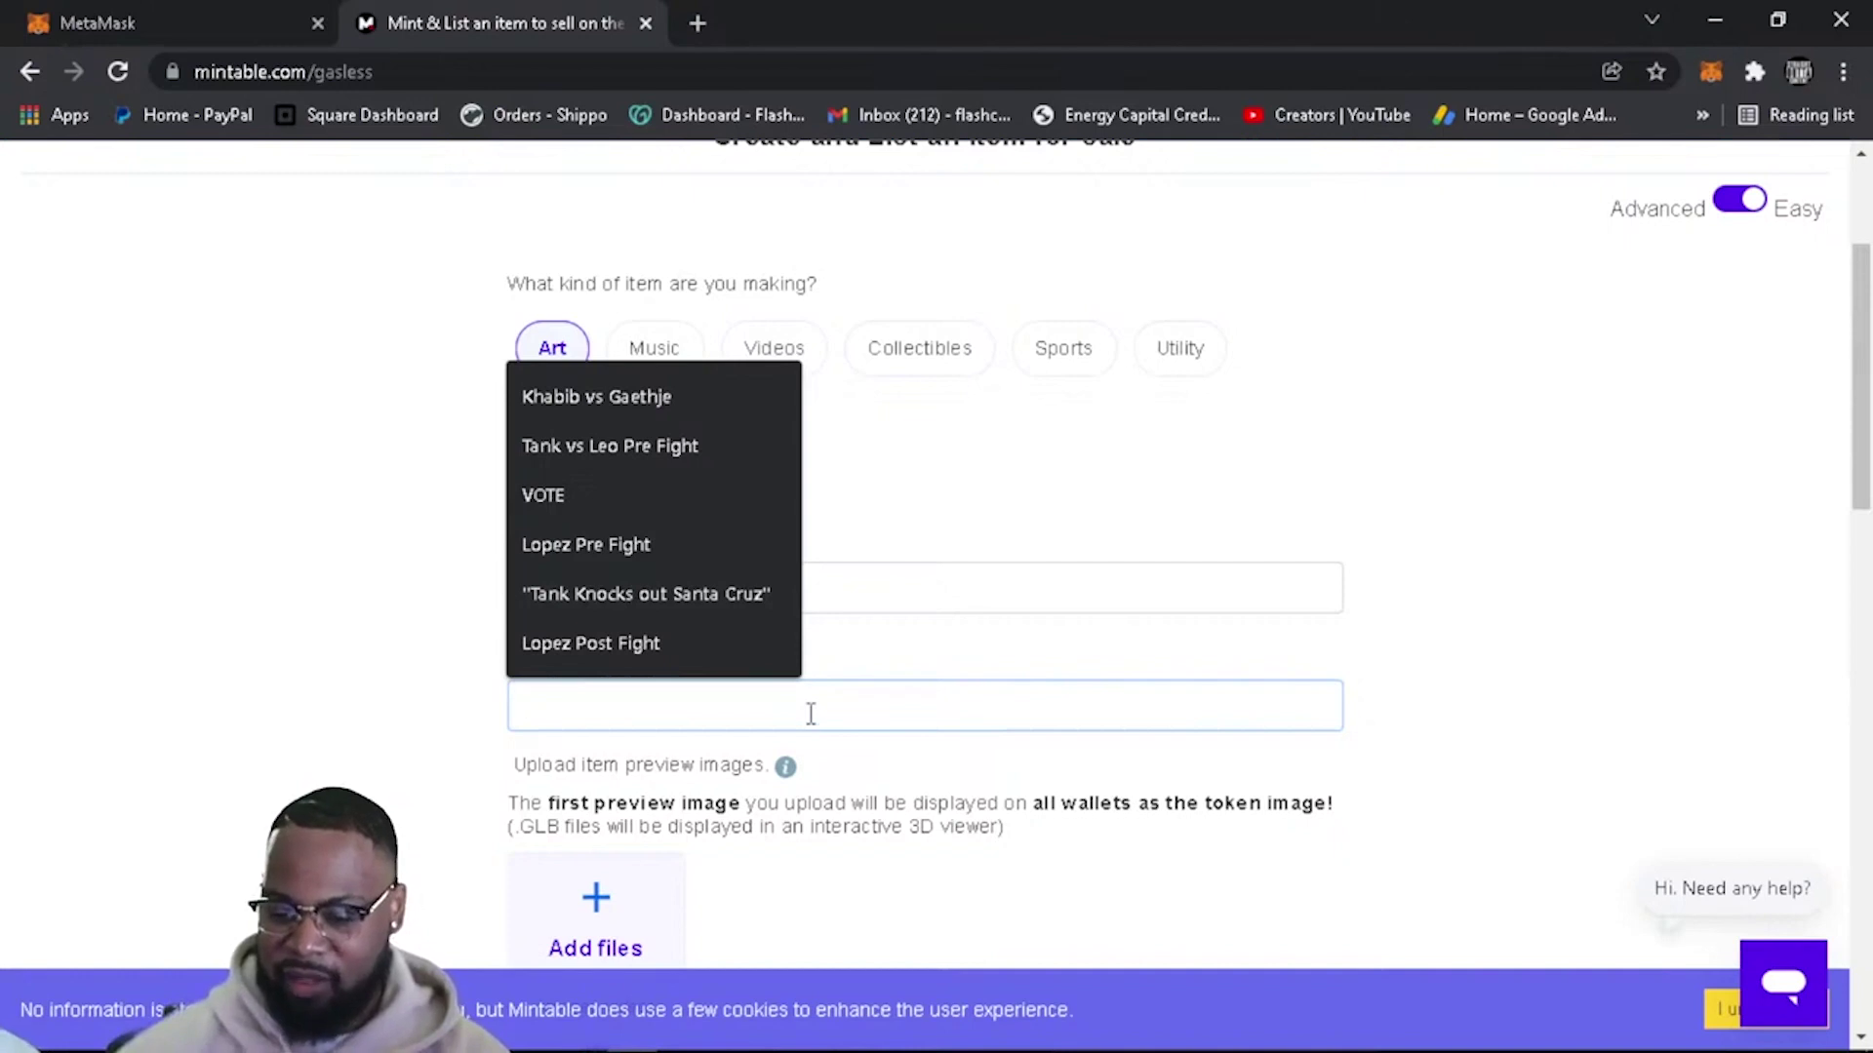
type("N")
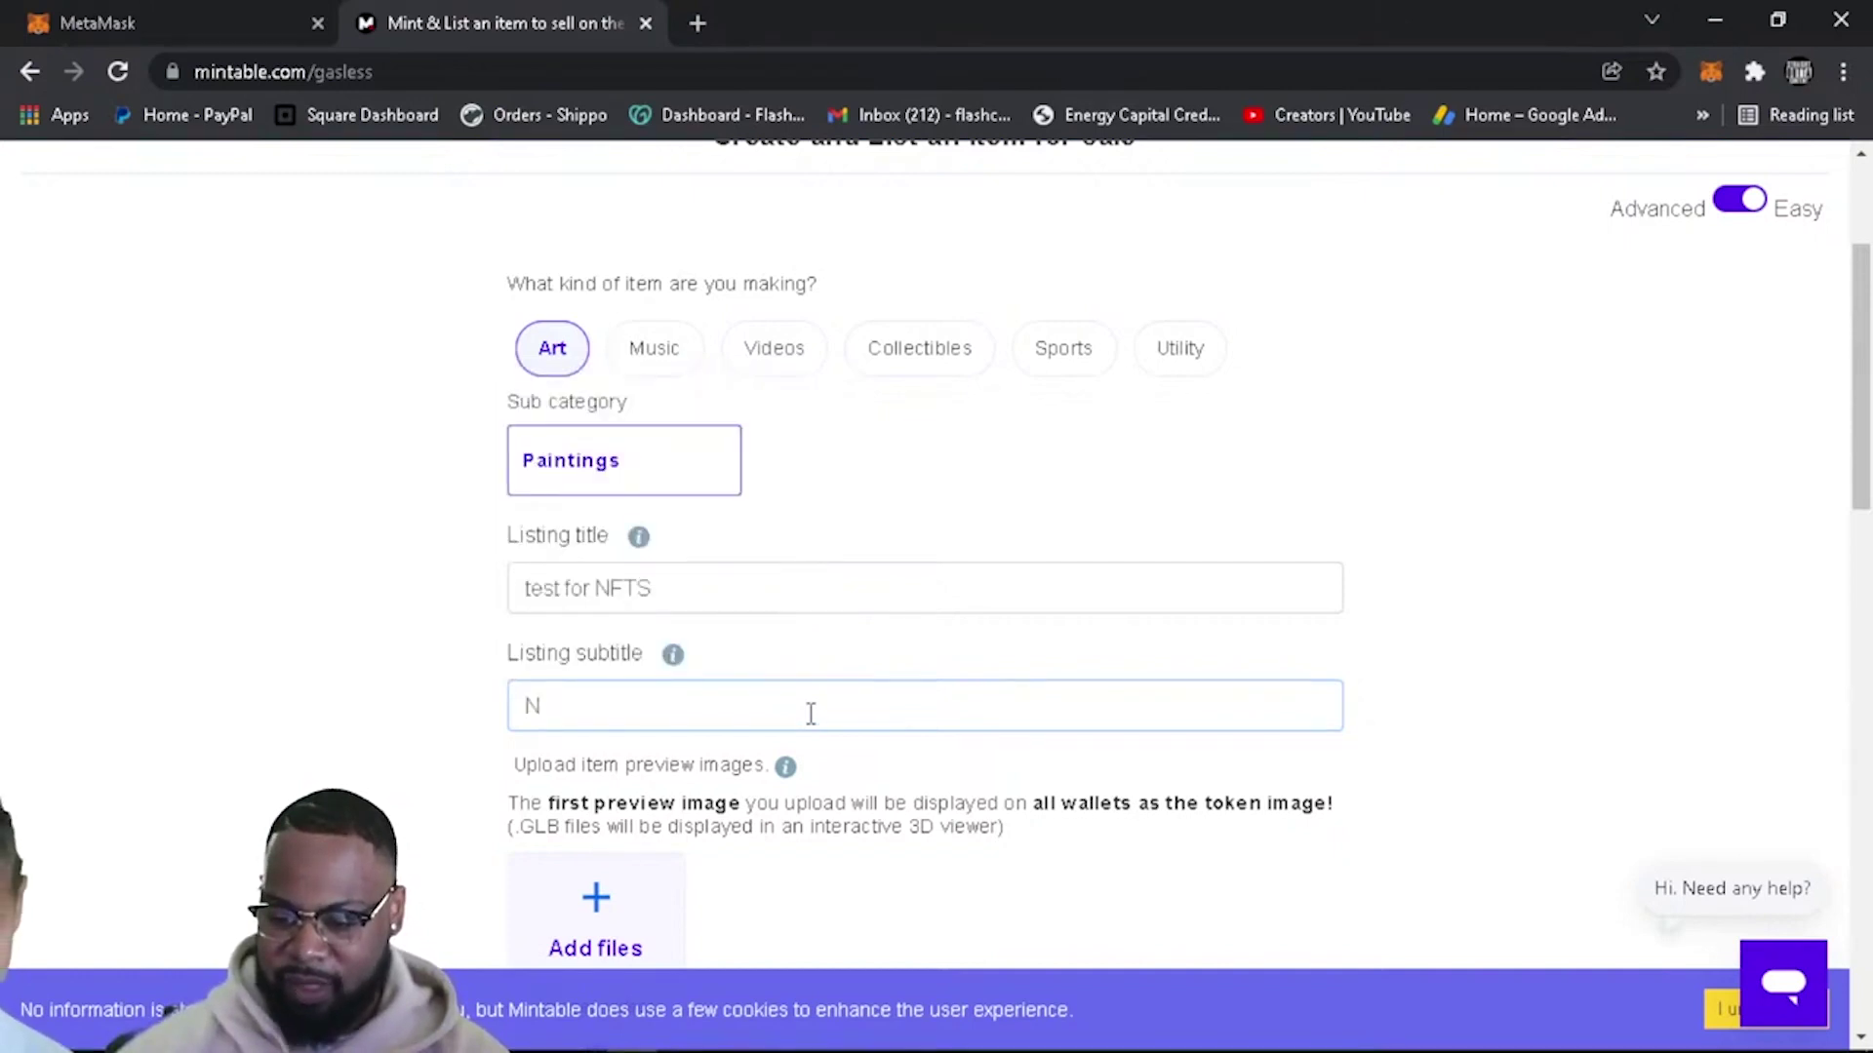
type("FTS T")
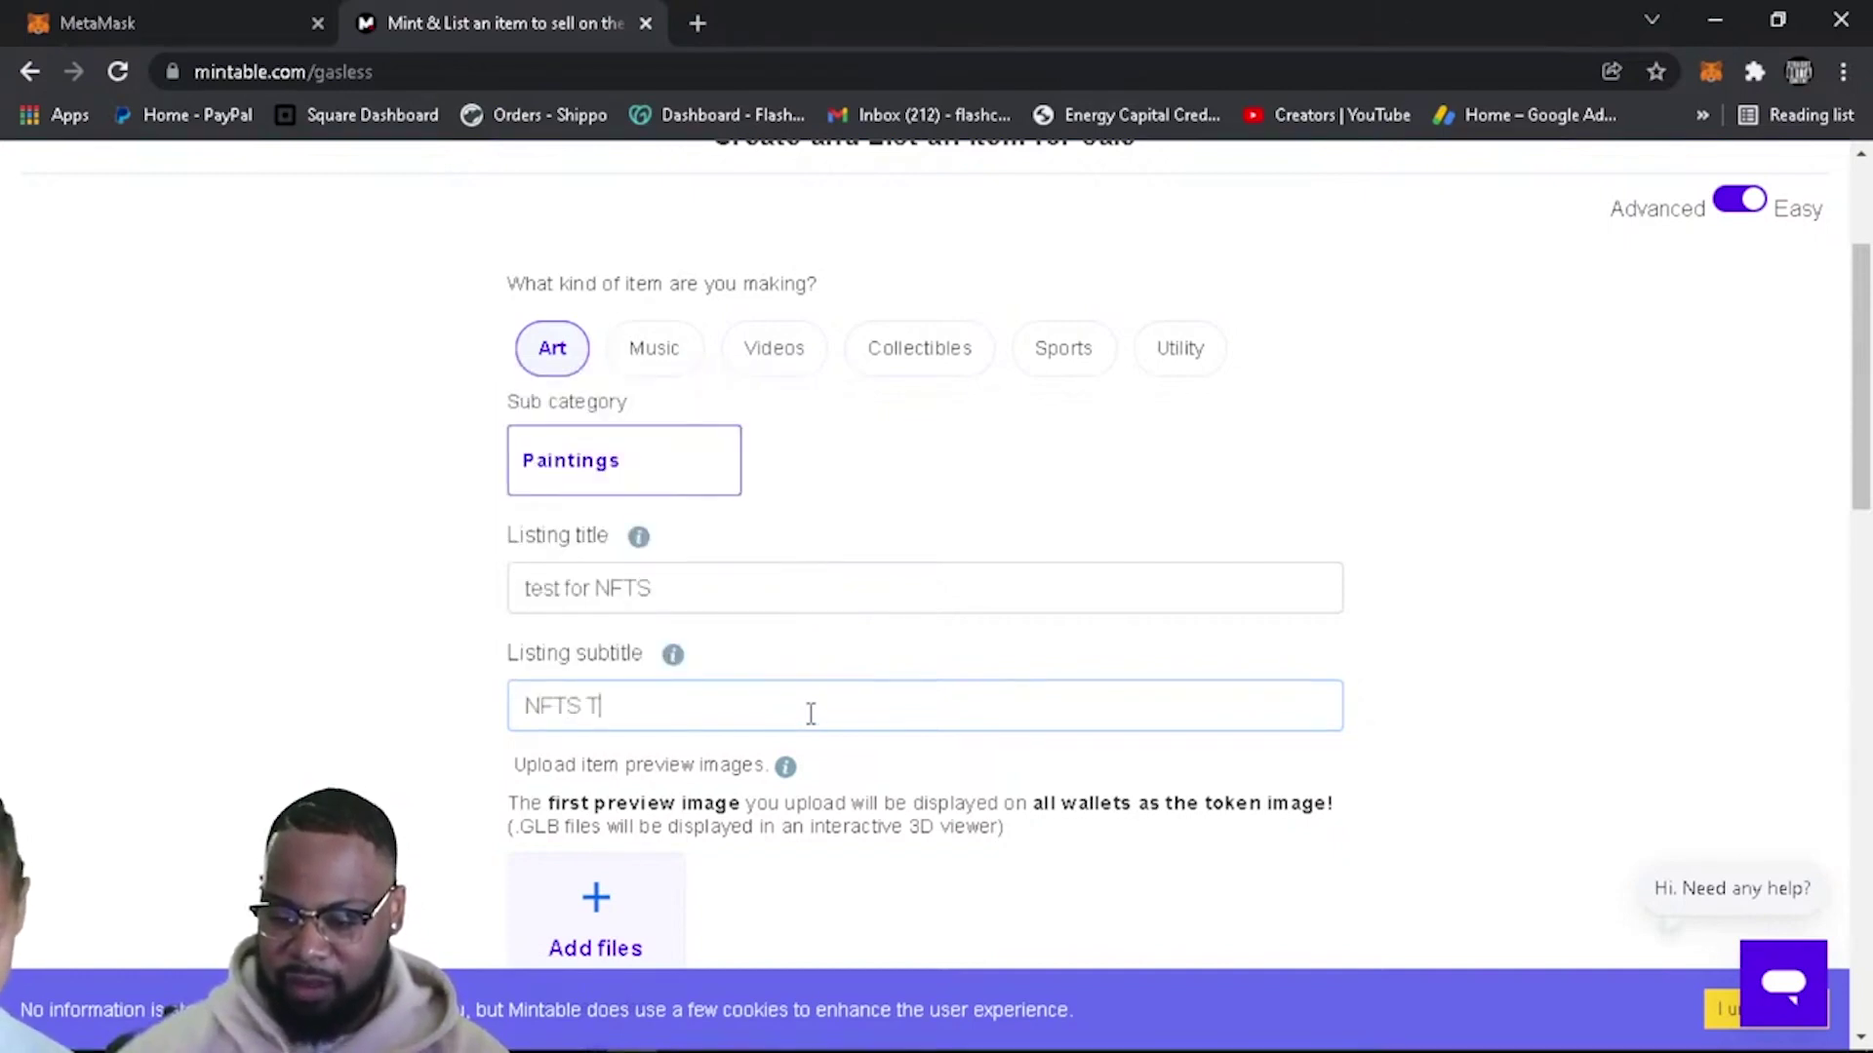
type("EST")
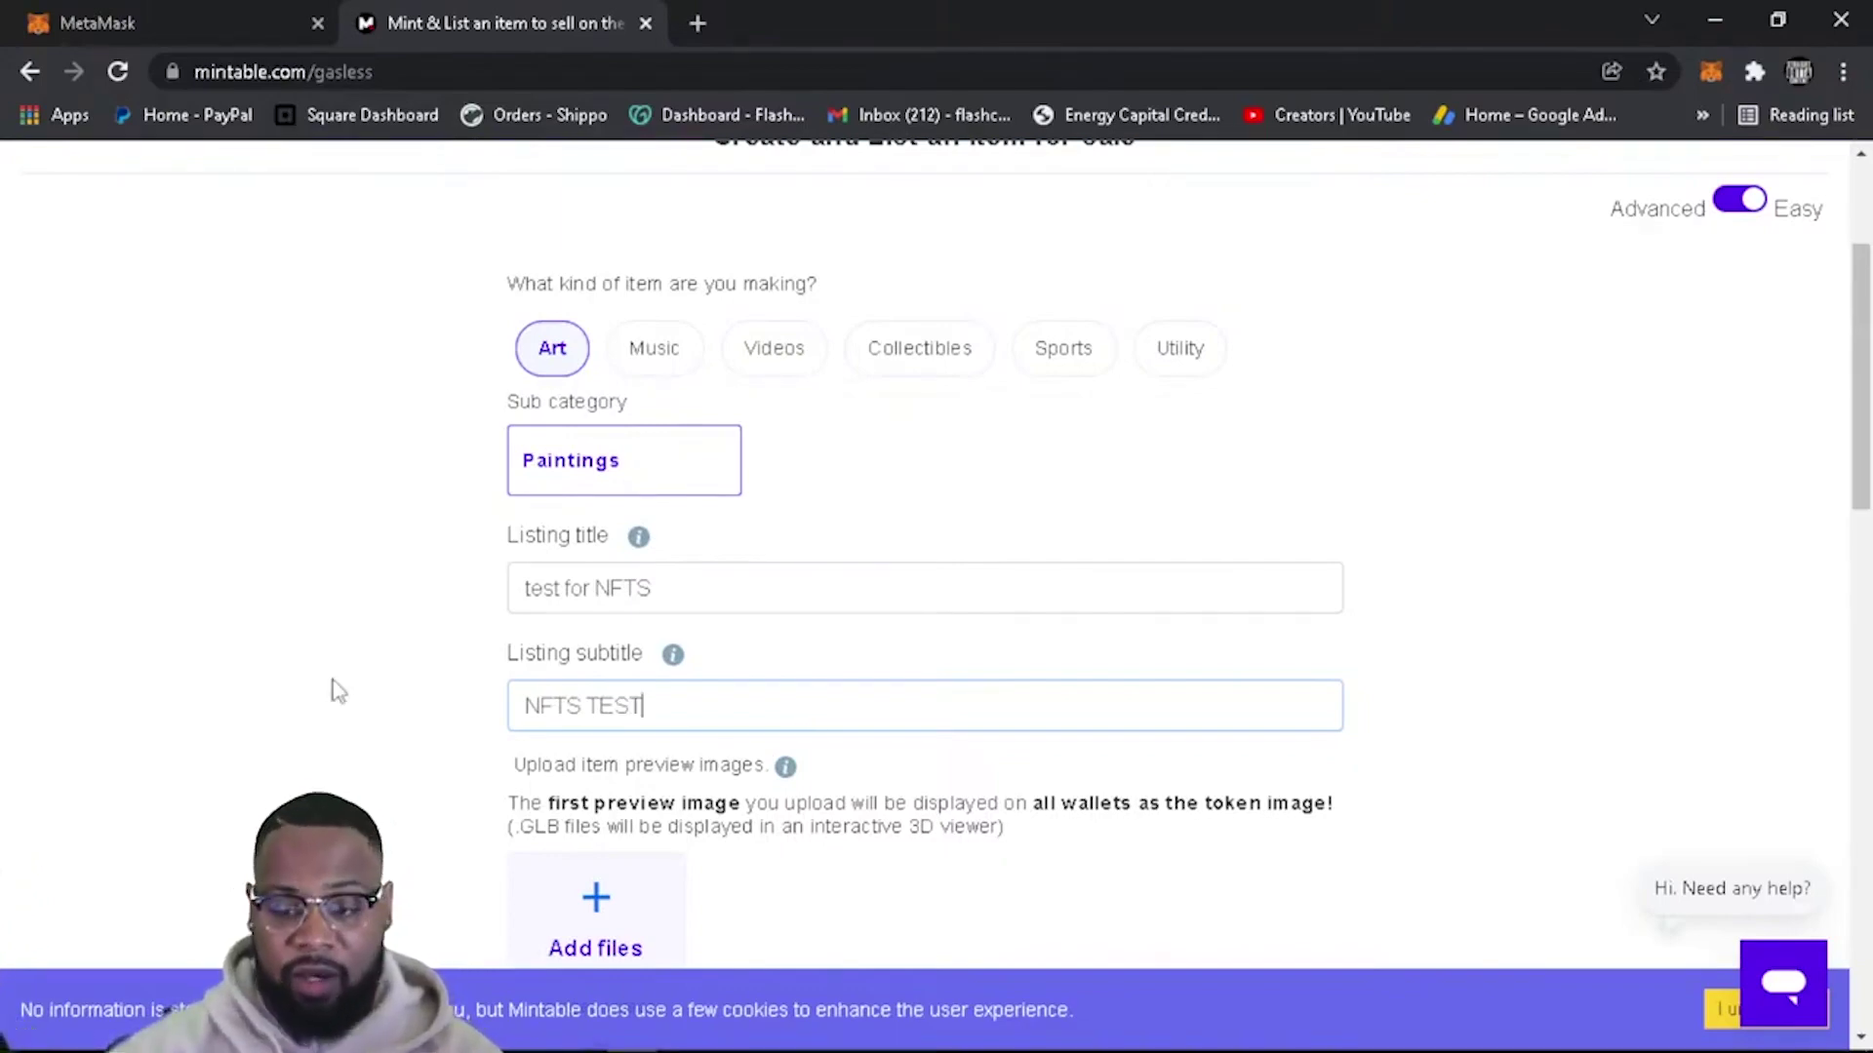
Start adding a preview image file to the listing and browse to the Pictures folder.
scroll(261, 625, "up", 3)
scroll(266, 626, "down", 3)
scroll(261, 625, "down", 3)
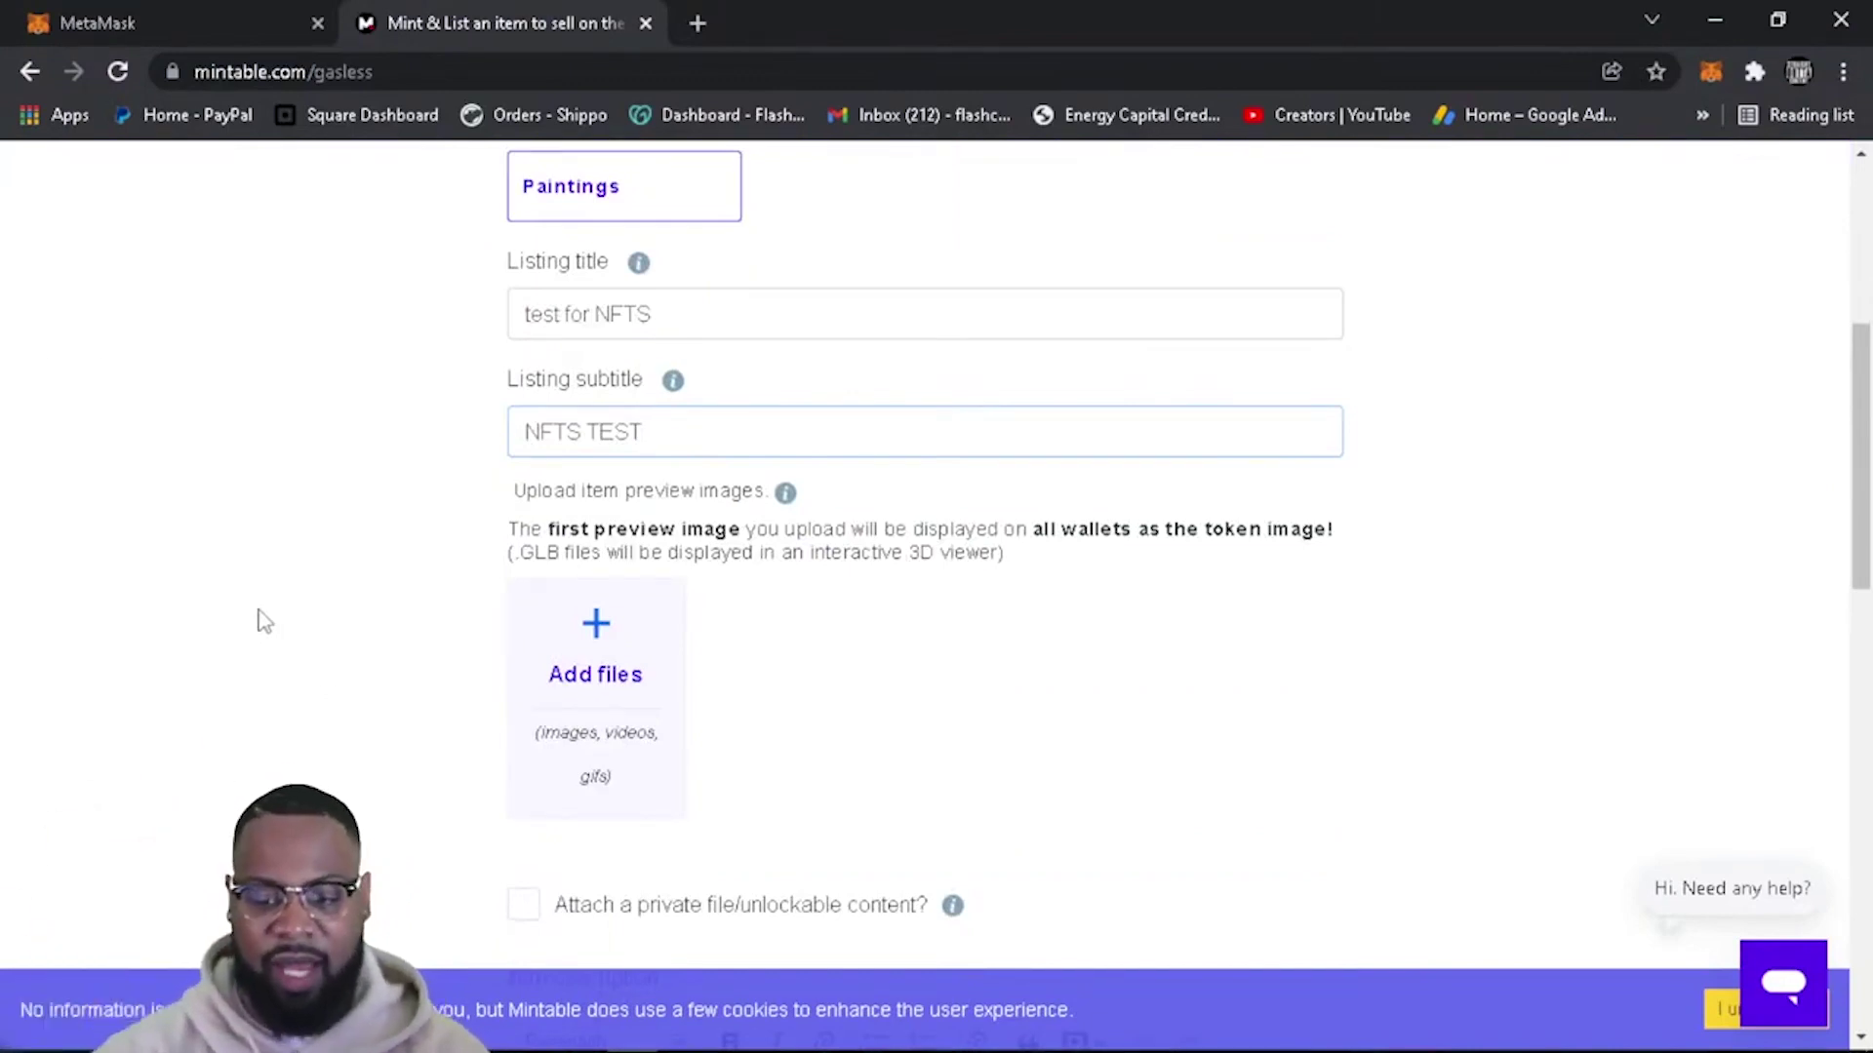
left_click(592, 680)
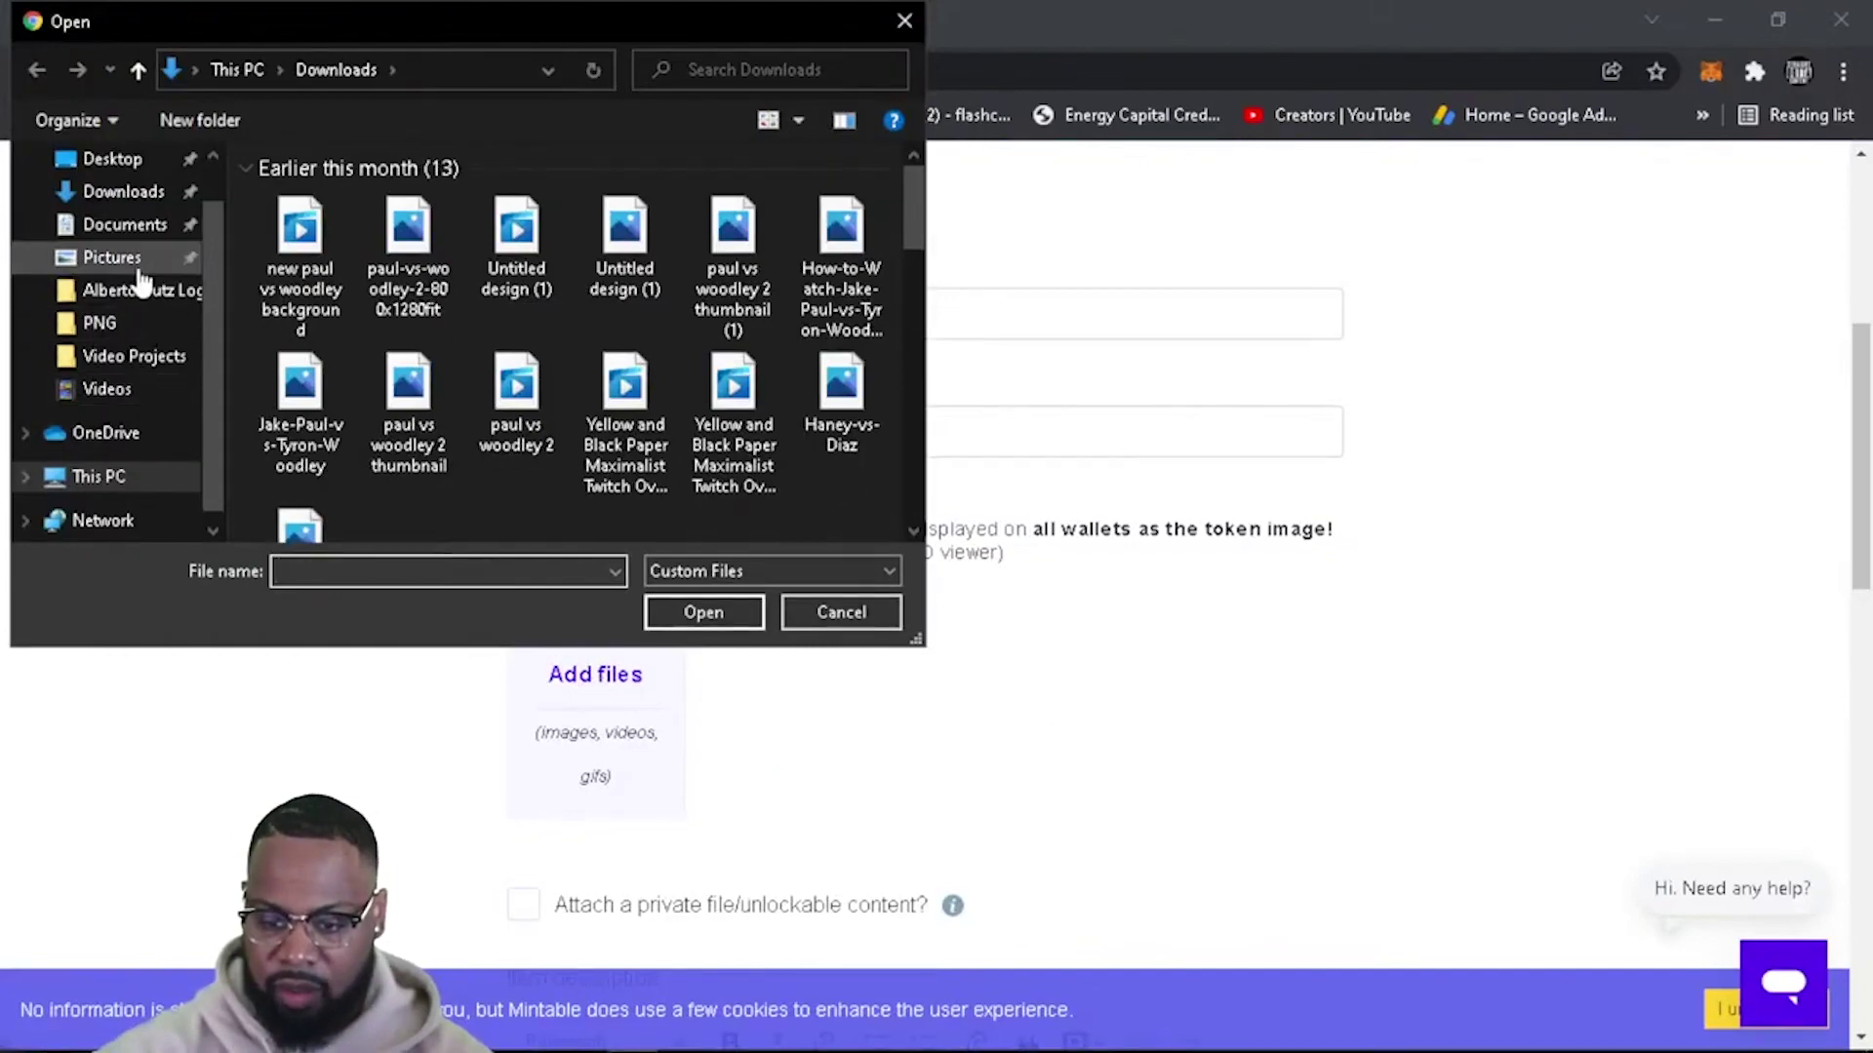
left_click(138, 234)
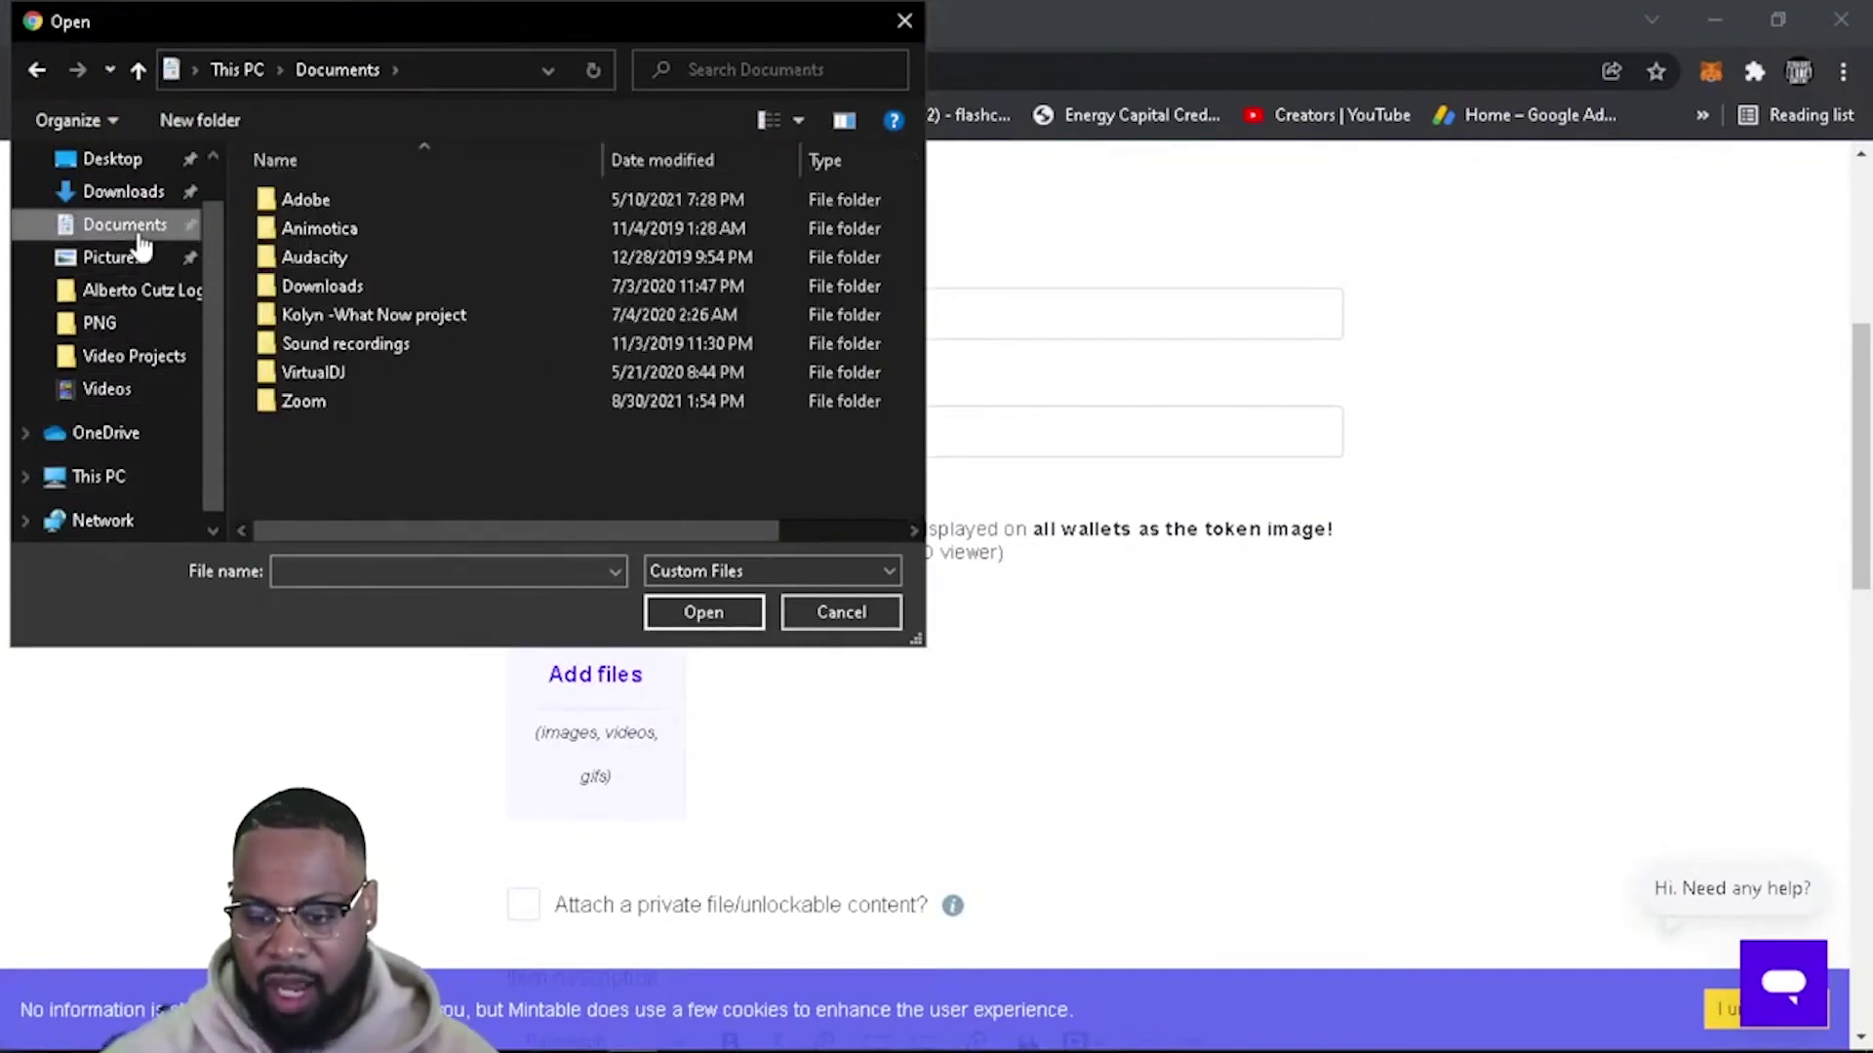
left_click(130, 260)
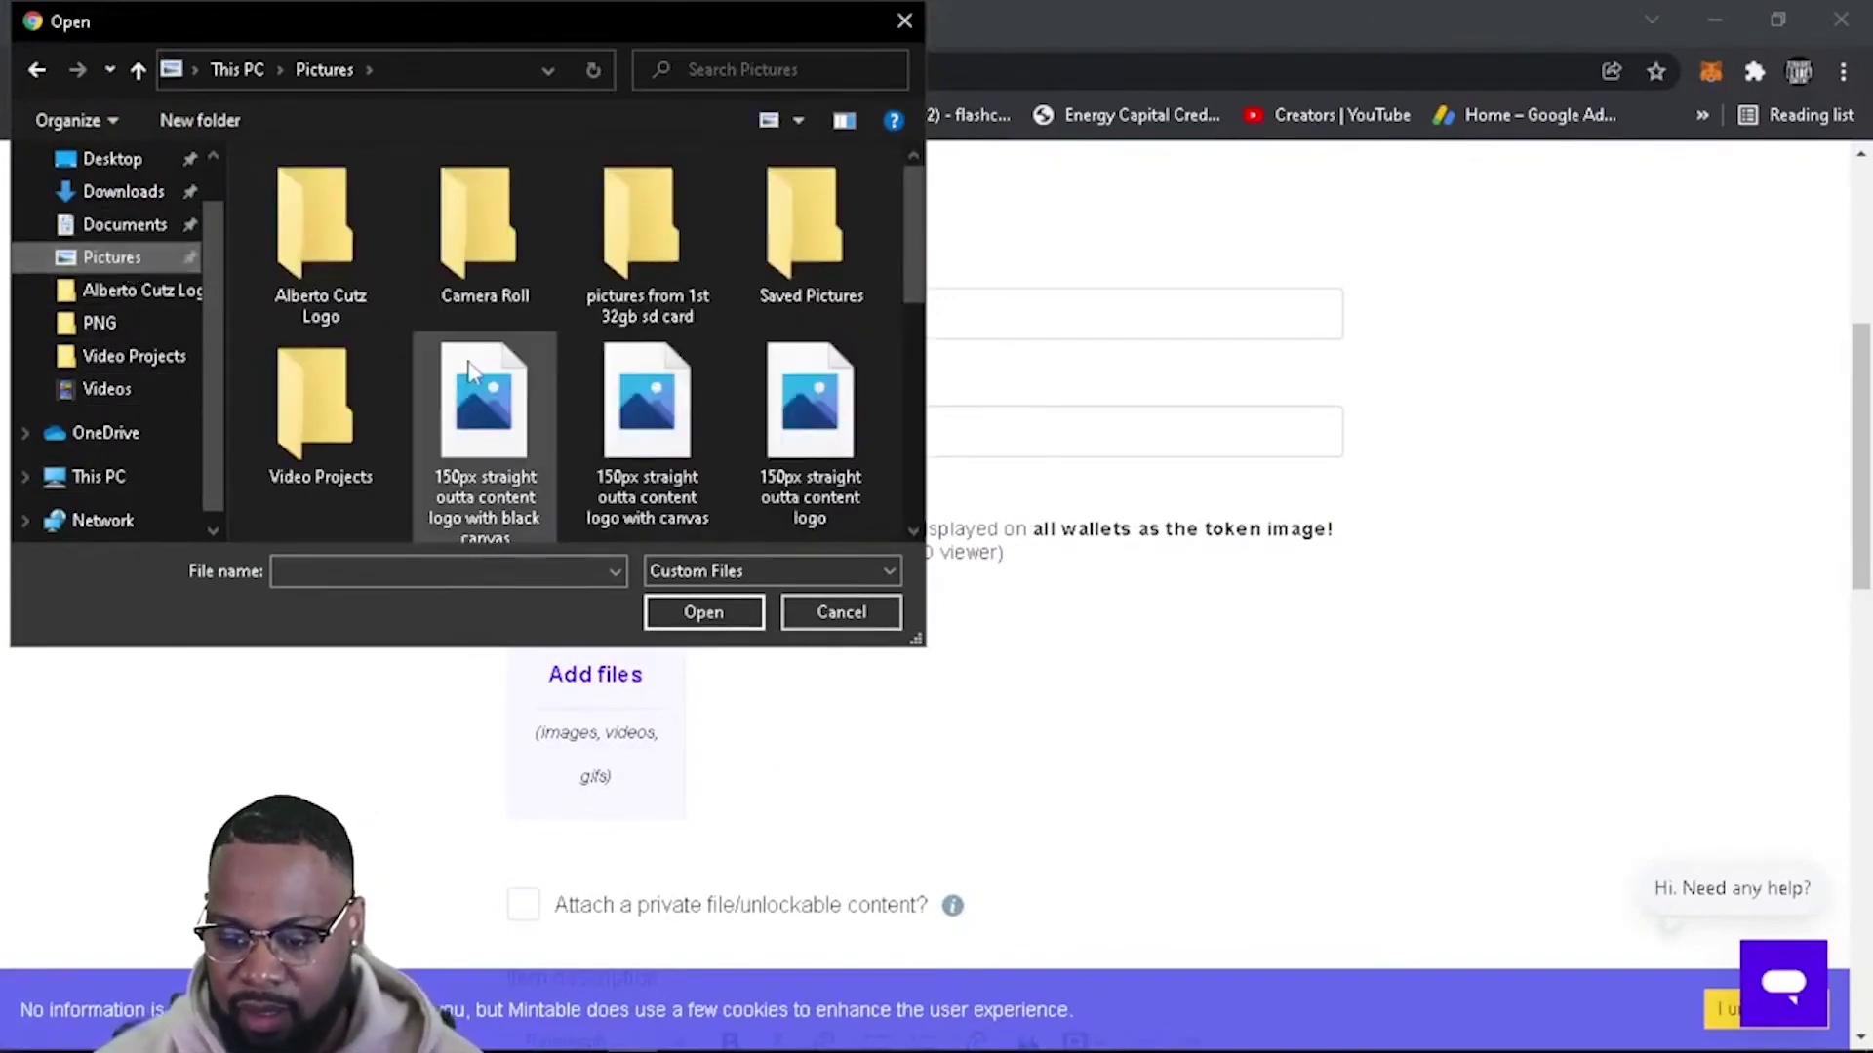
Look through the Pictures folder and its Saved Pictures and Camera Roll subfolders for a suitable image.
scroll(470, 371, "down", 5)
scroll(469, 365, "up", 1)
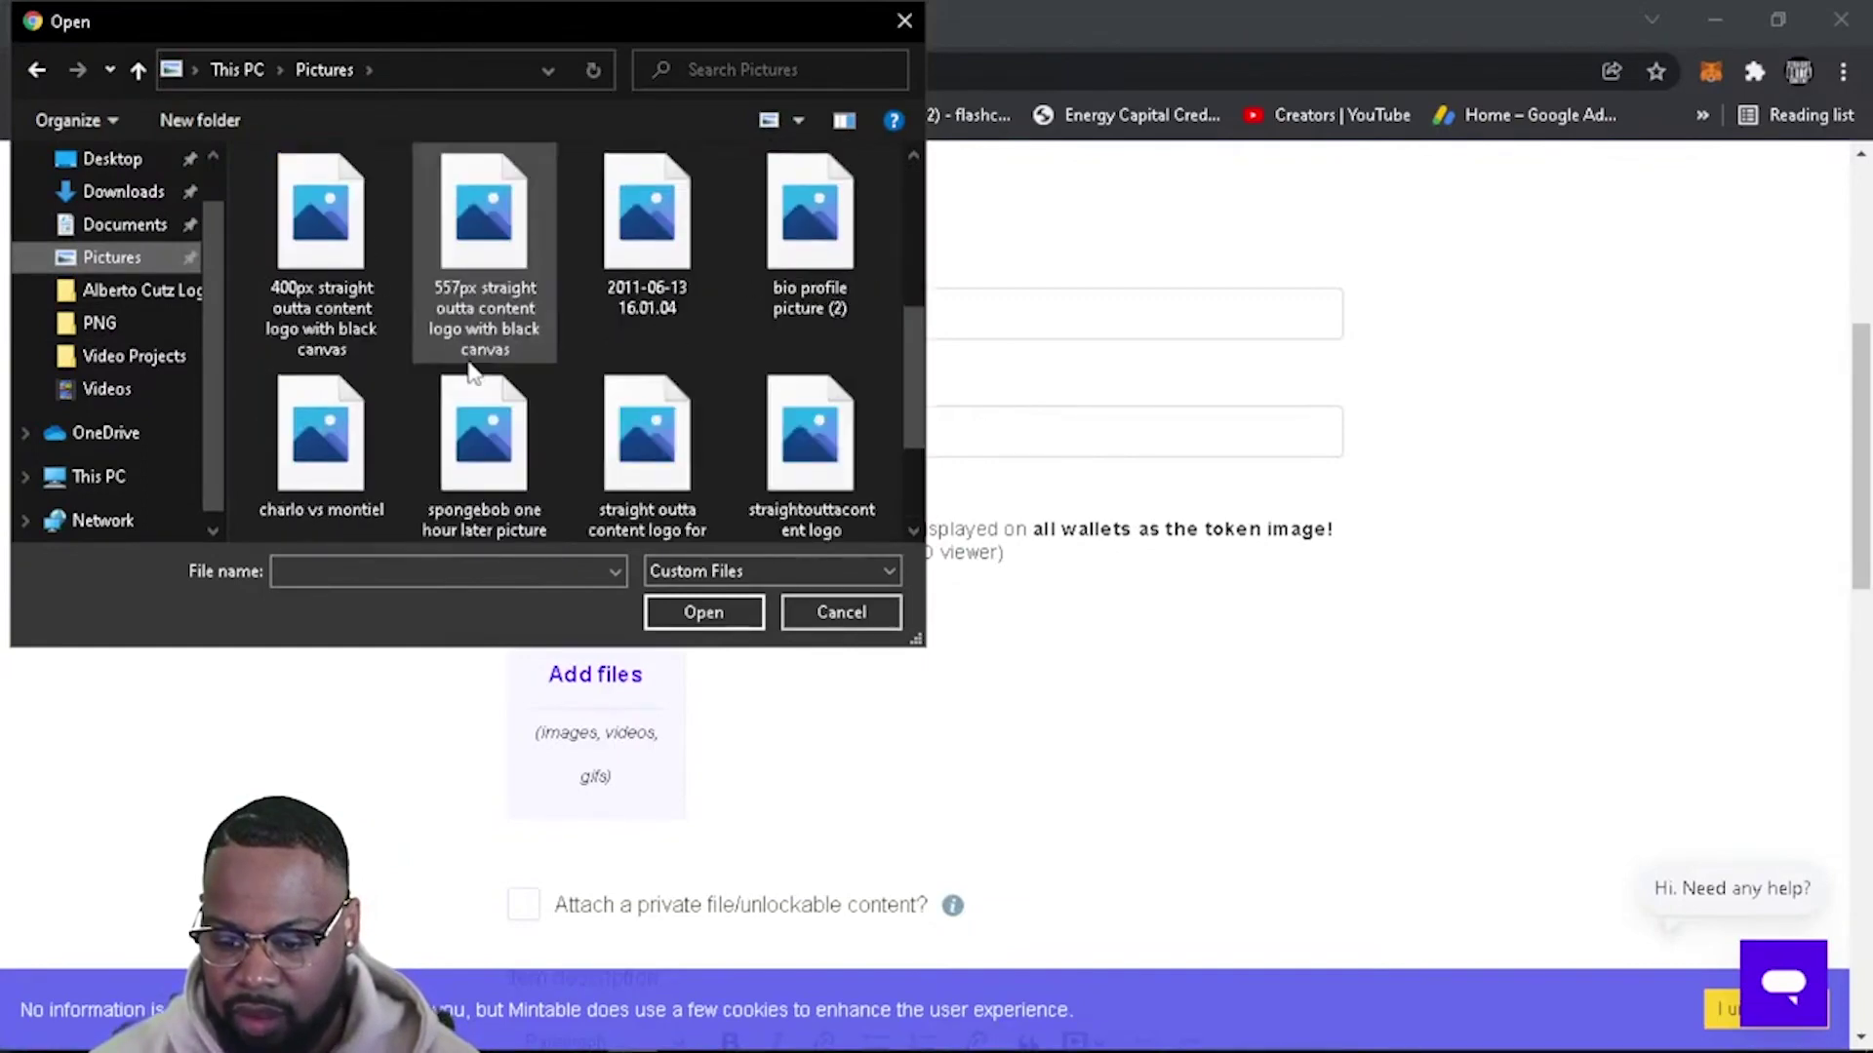
scroll(471, 371, "up", 3)
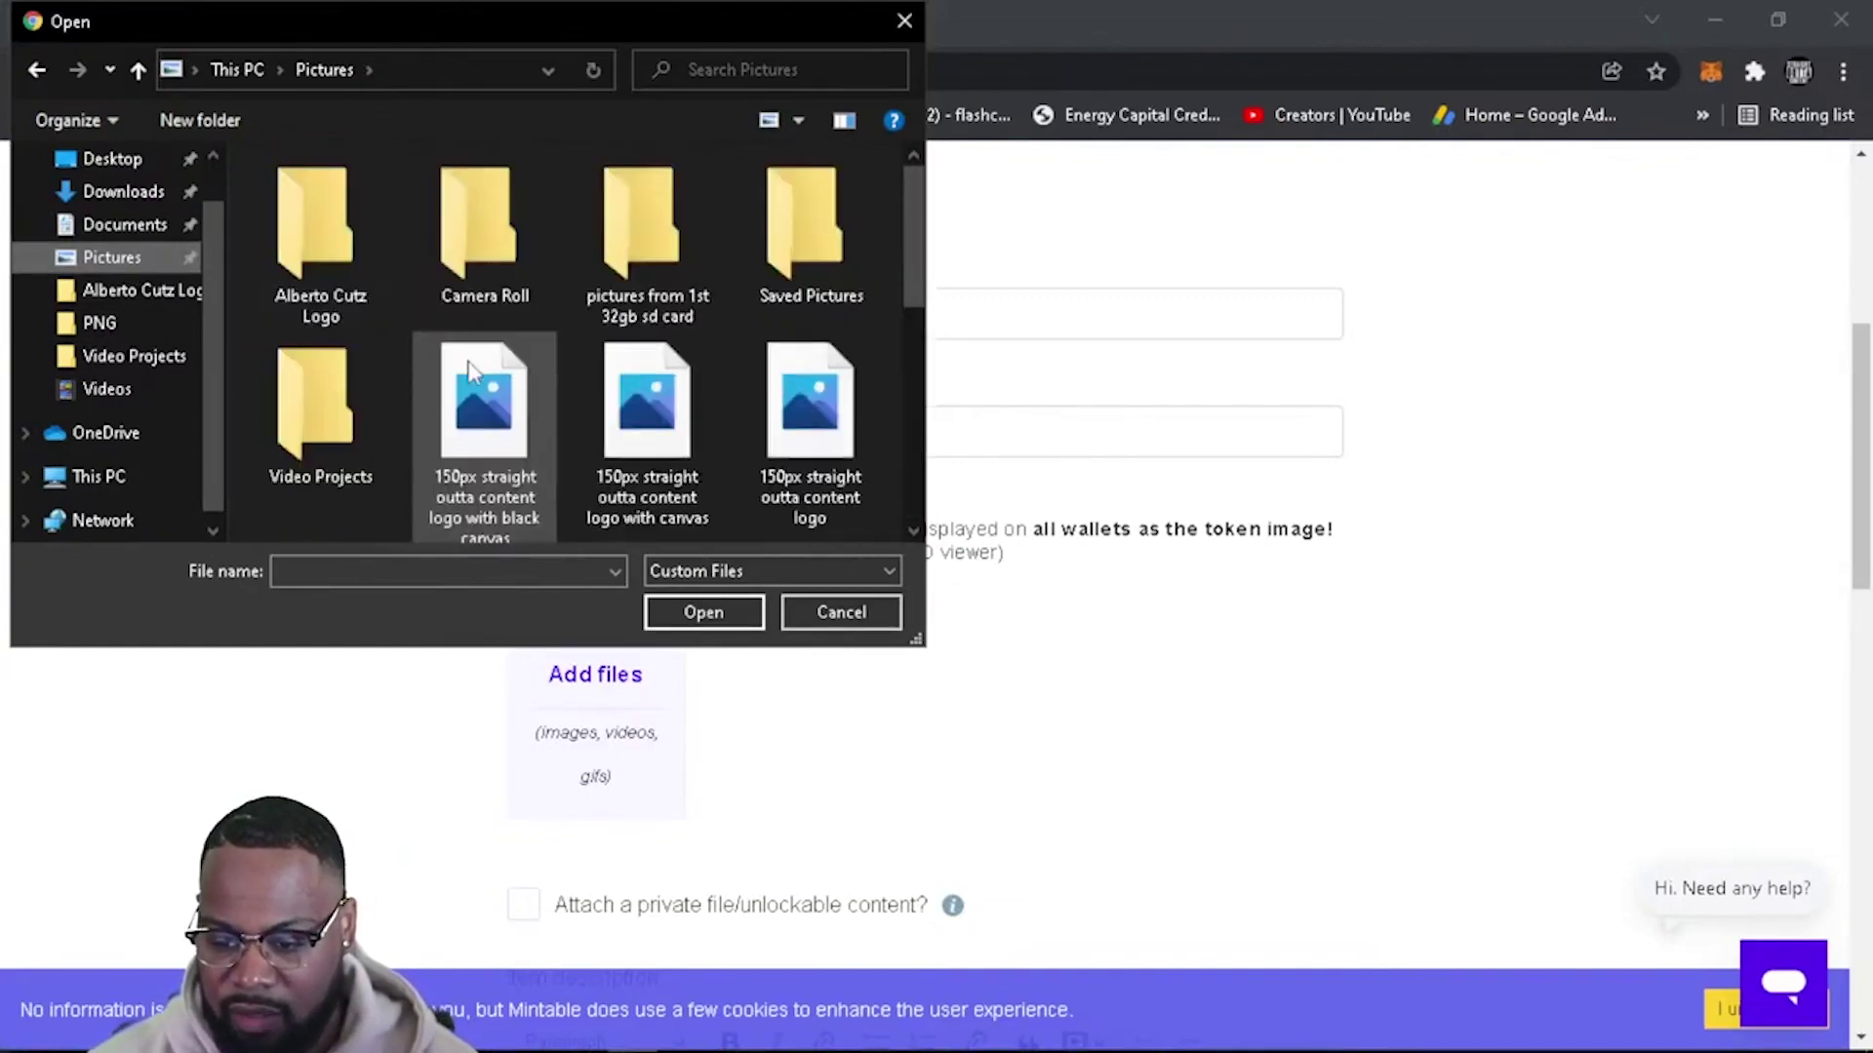
double_click(817, 224)
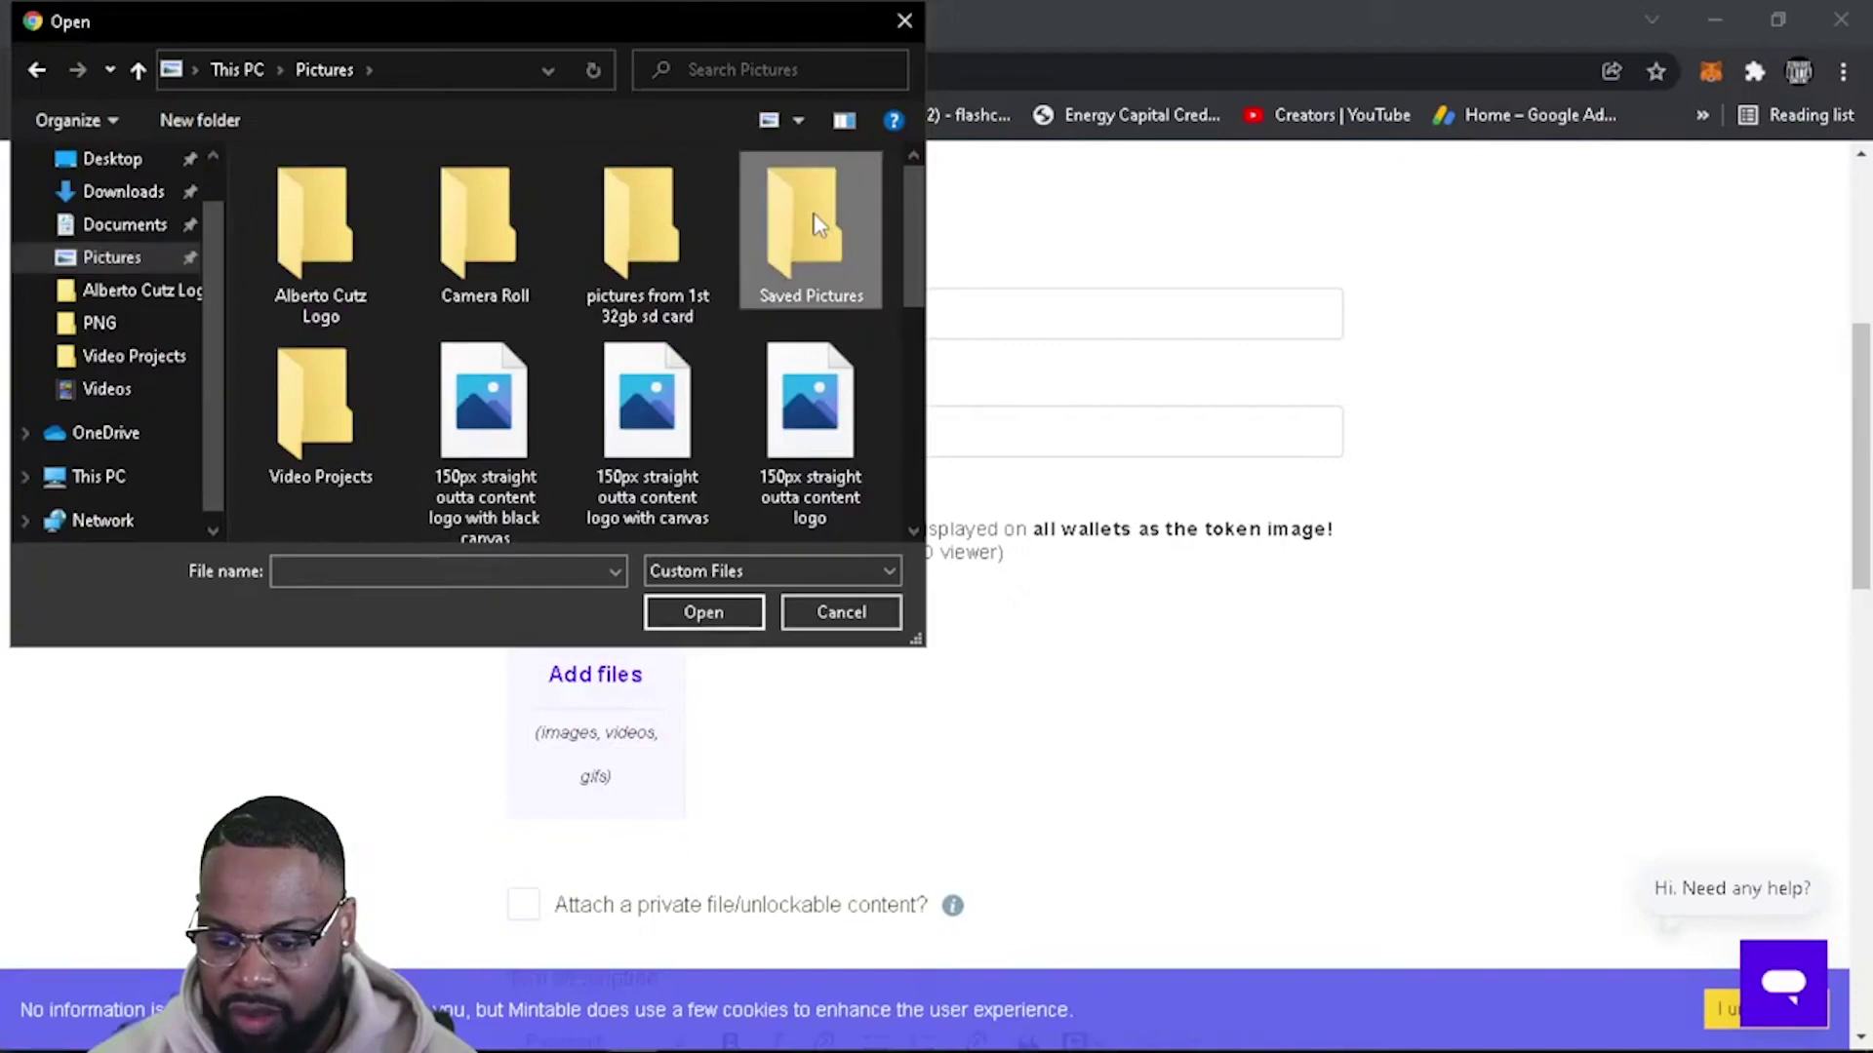
left_click(37, 67)
double_click(480, 208)
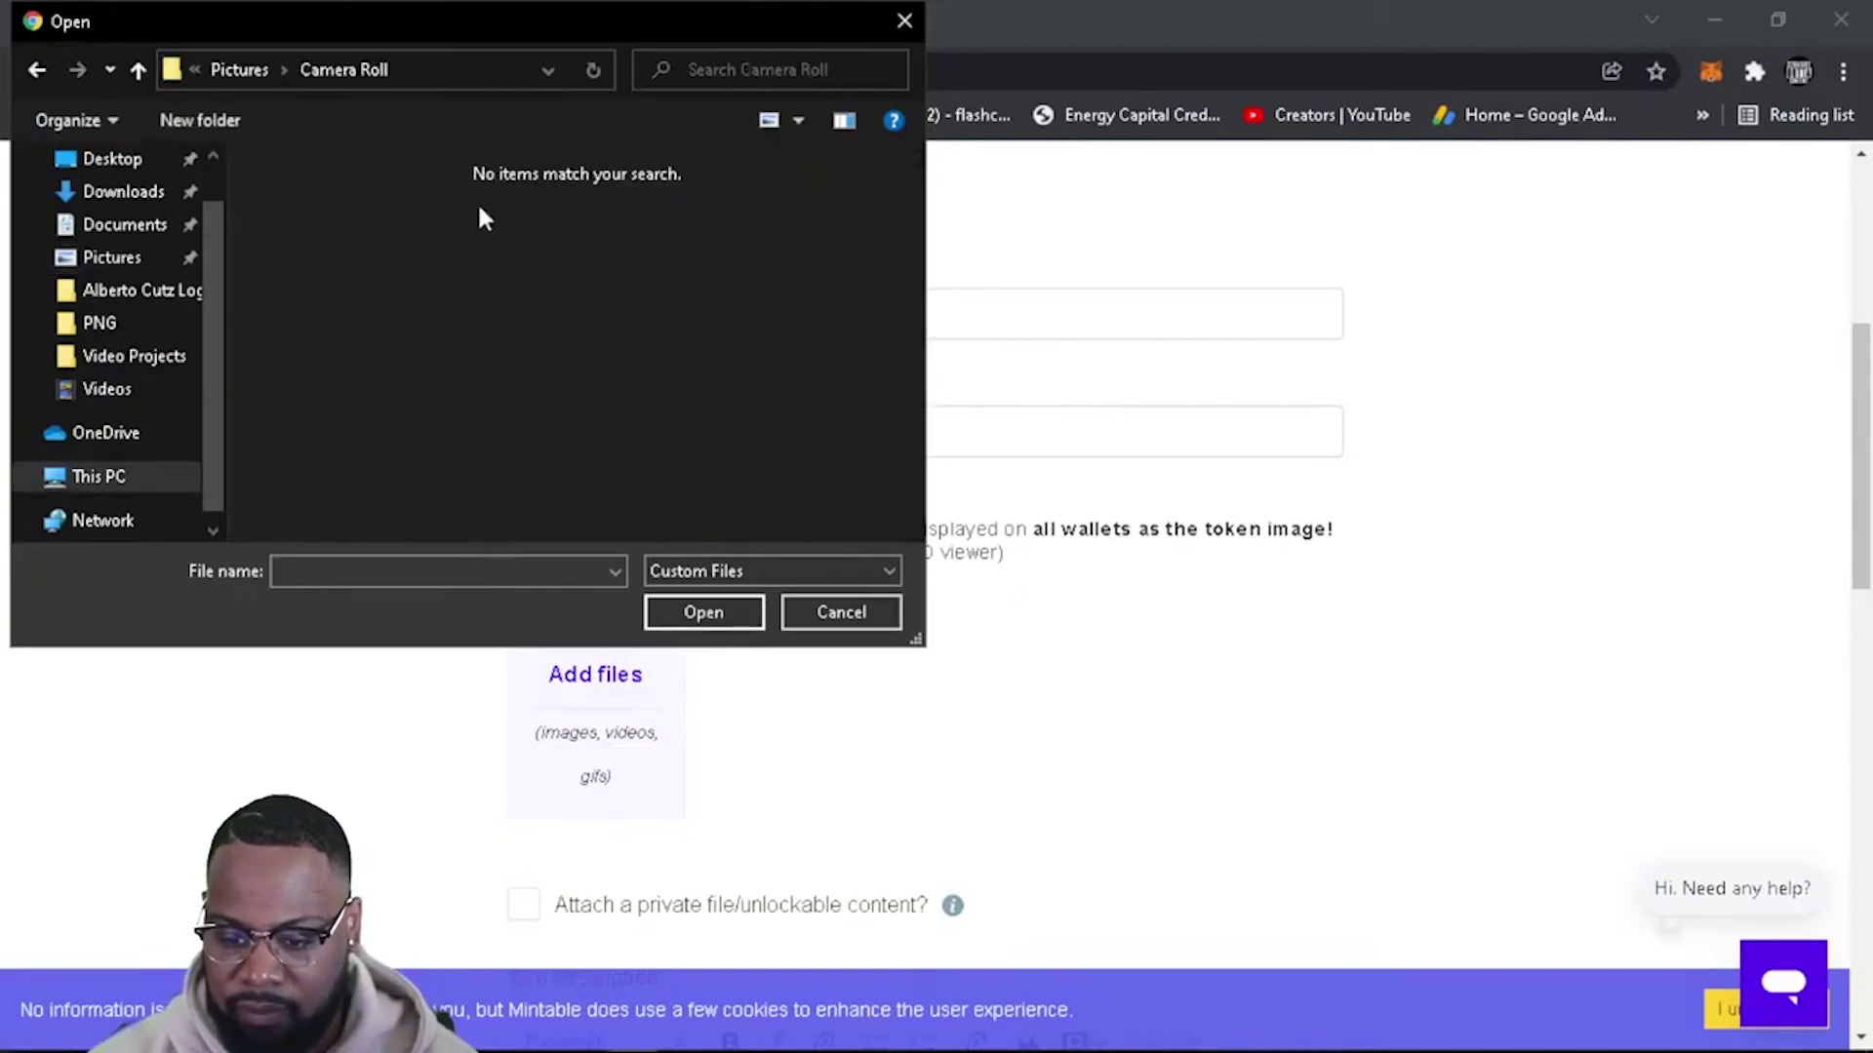
left_click(39, 64)
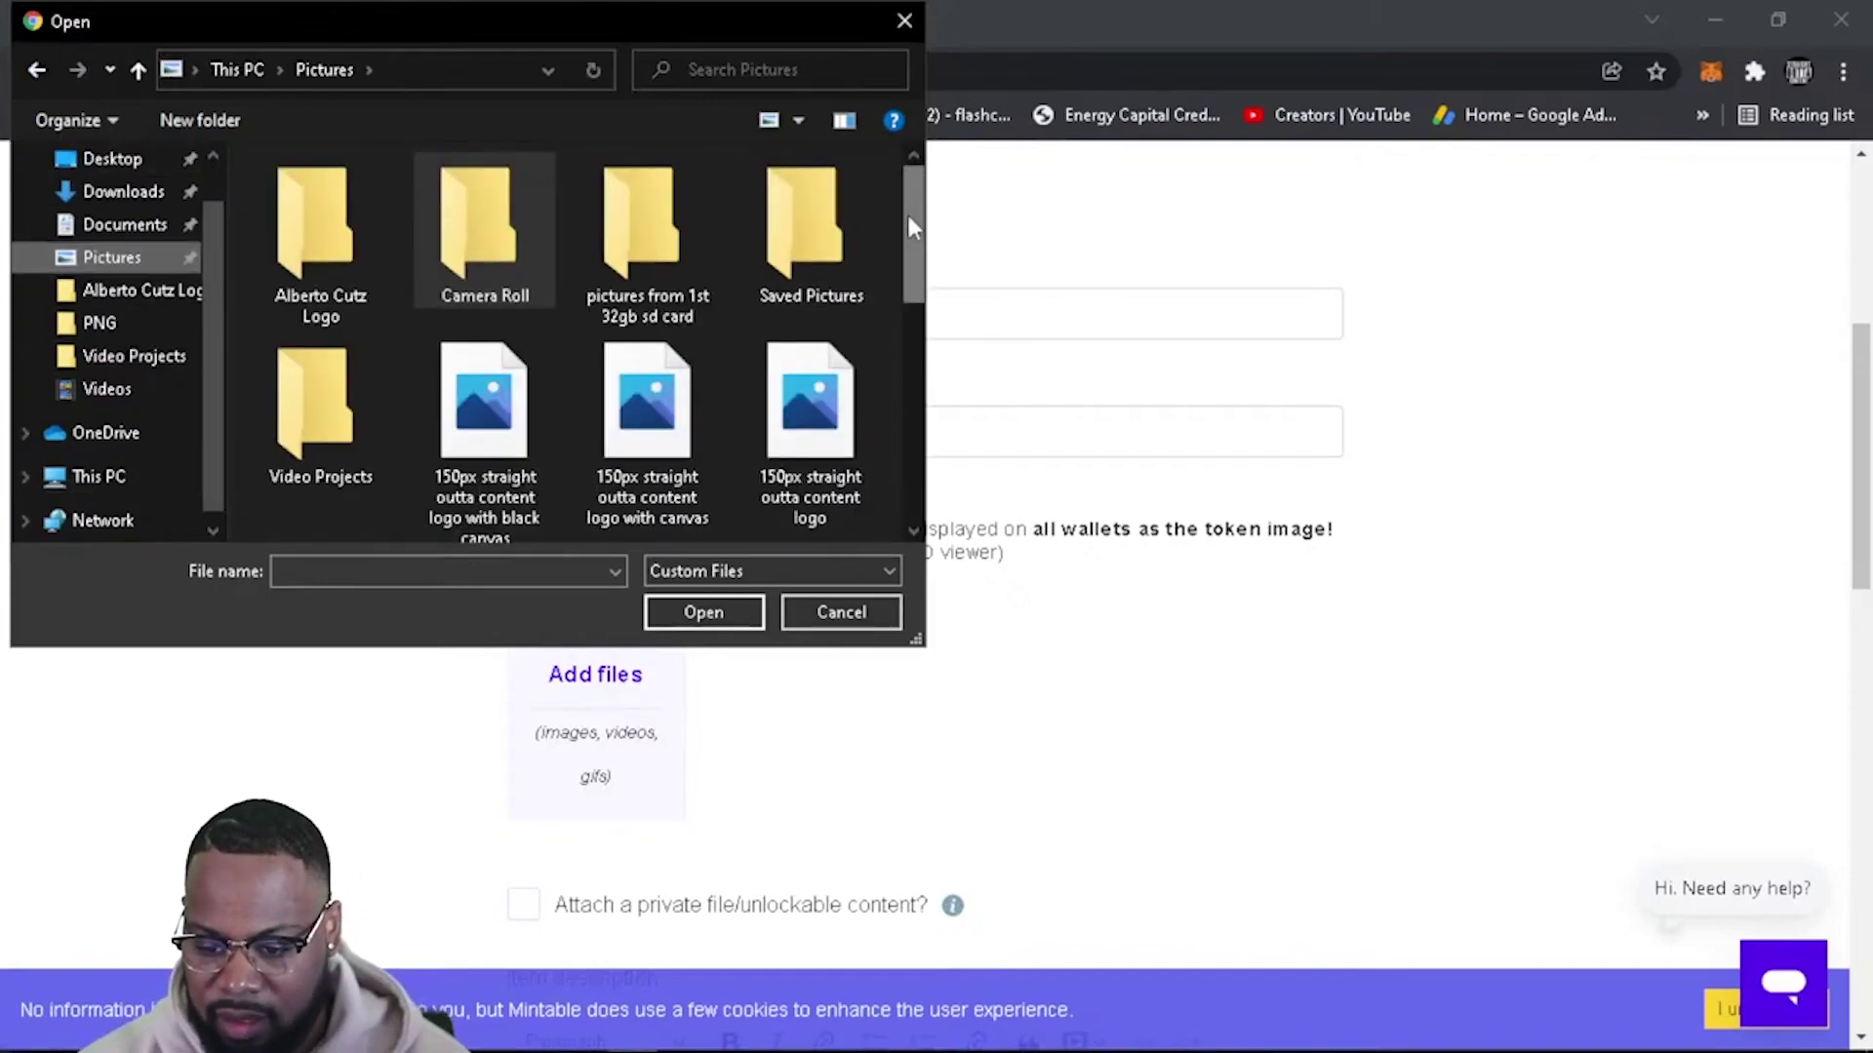
Upload the "straightouttacontent logo" image from the Pictures folder as the item's preview image.
left_click_drag(909, 215, 899, 452)
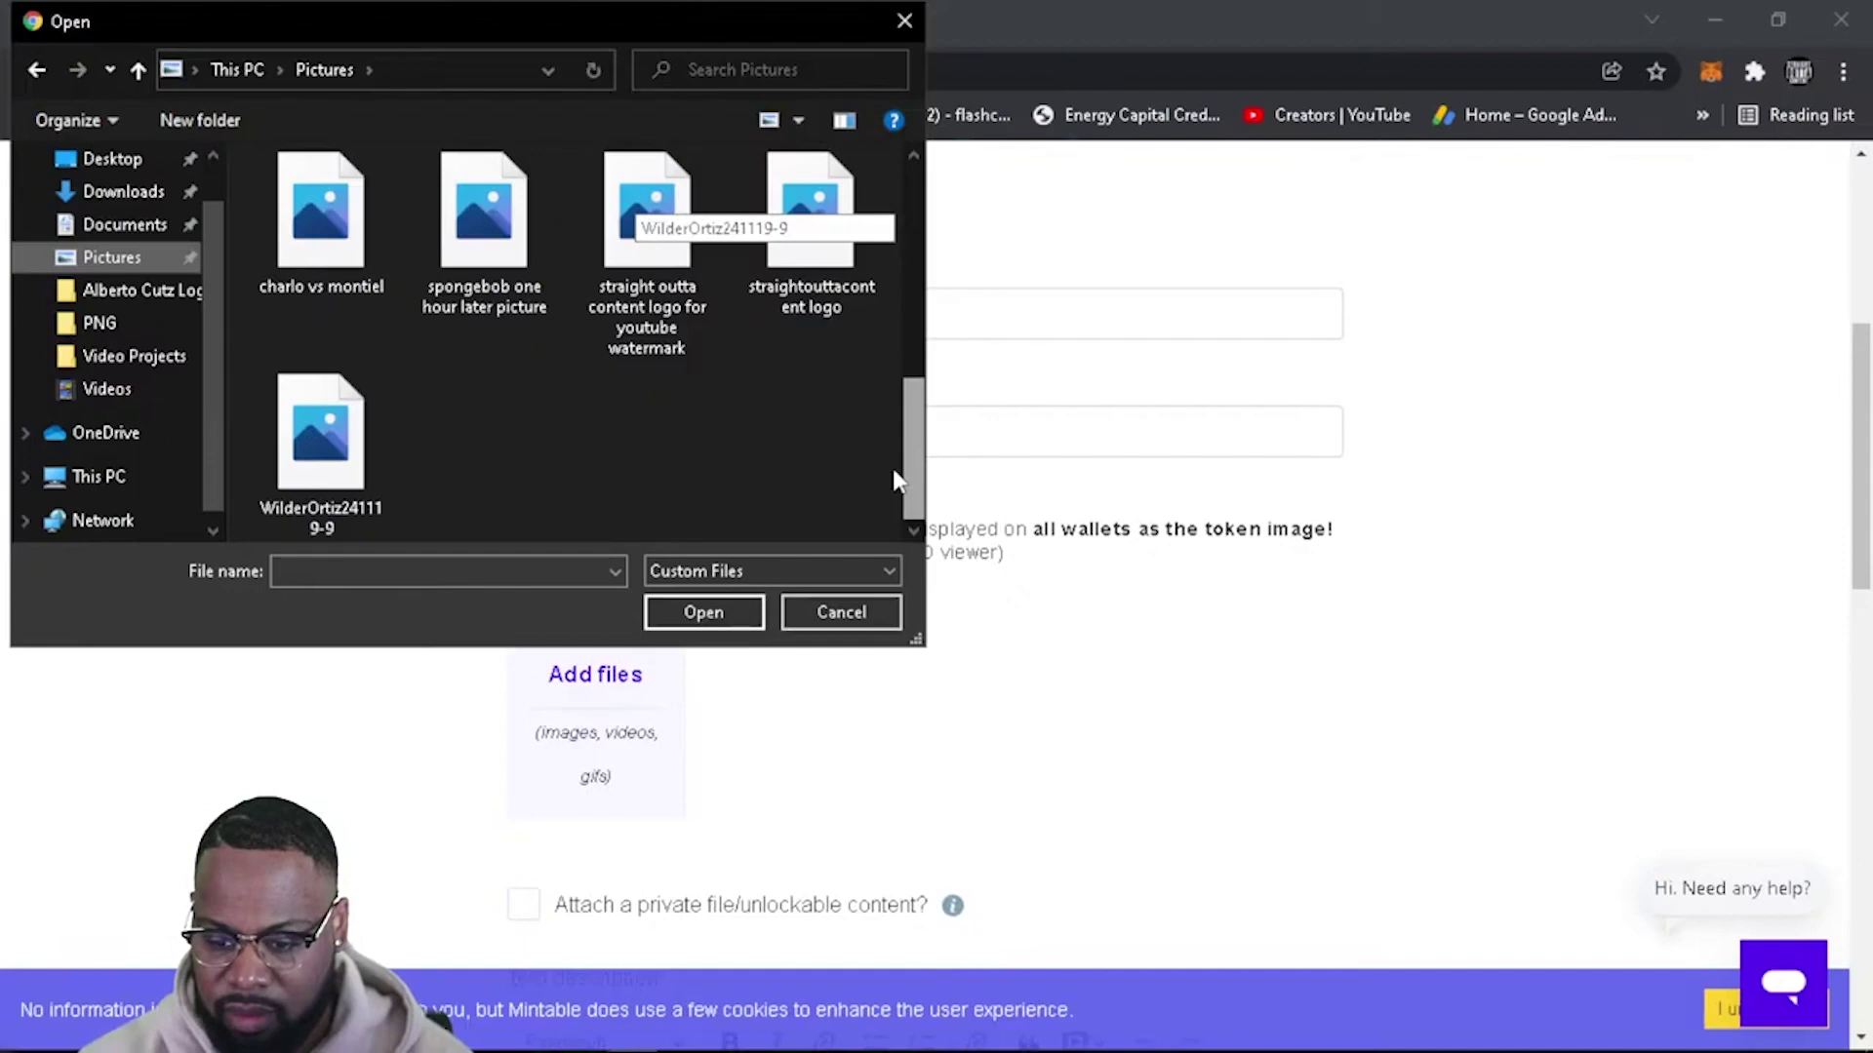
left_click_drag(892, 432, 901, 380)
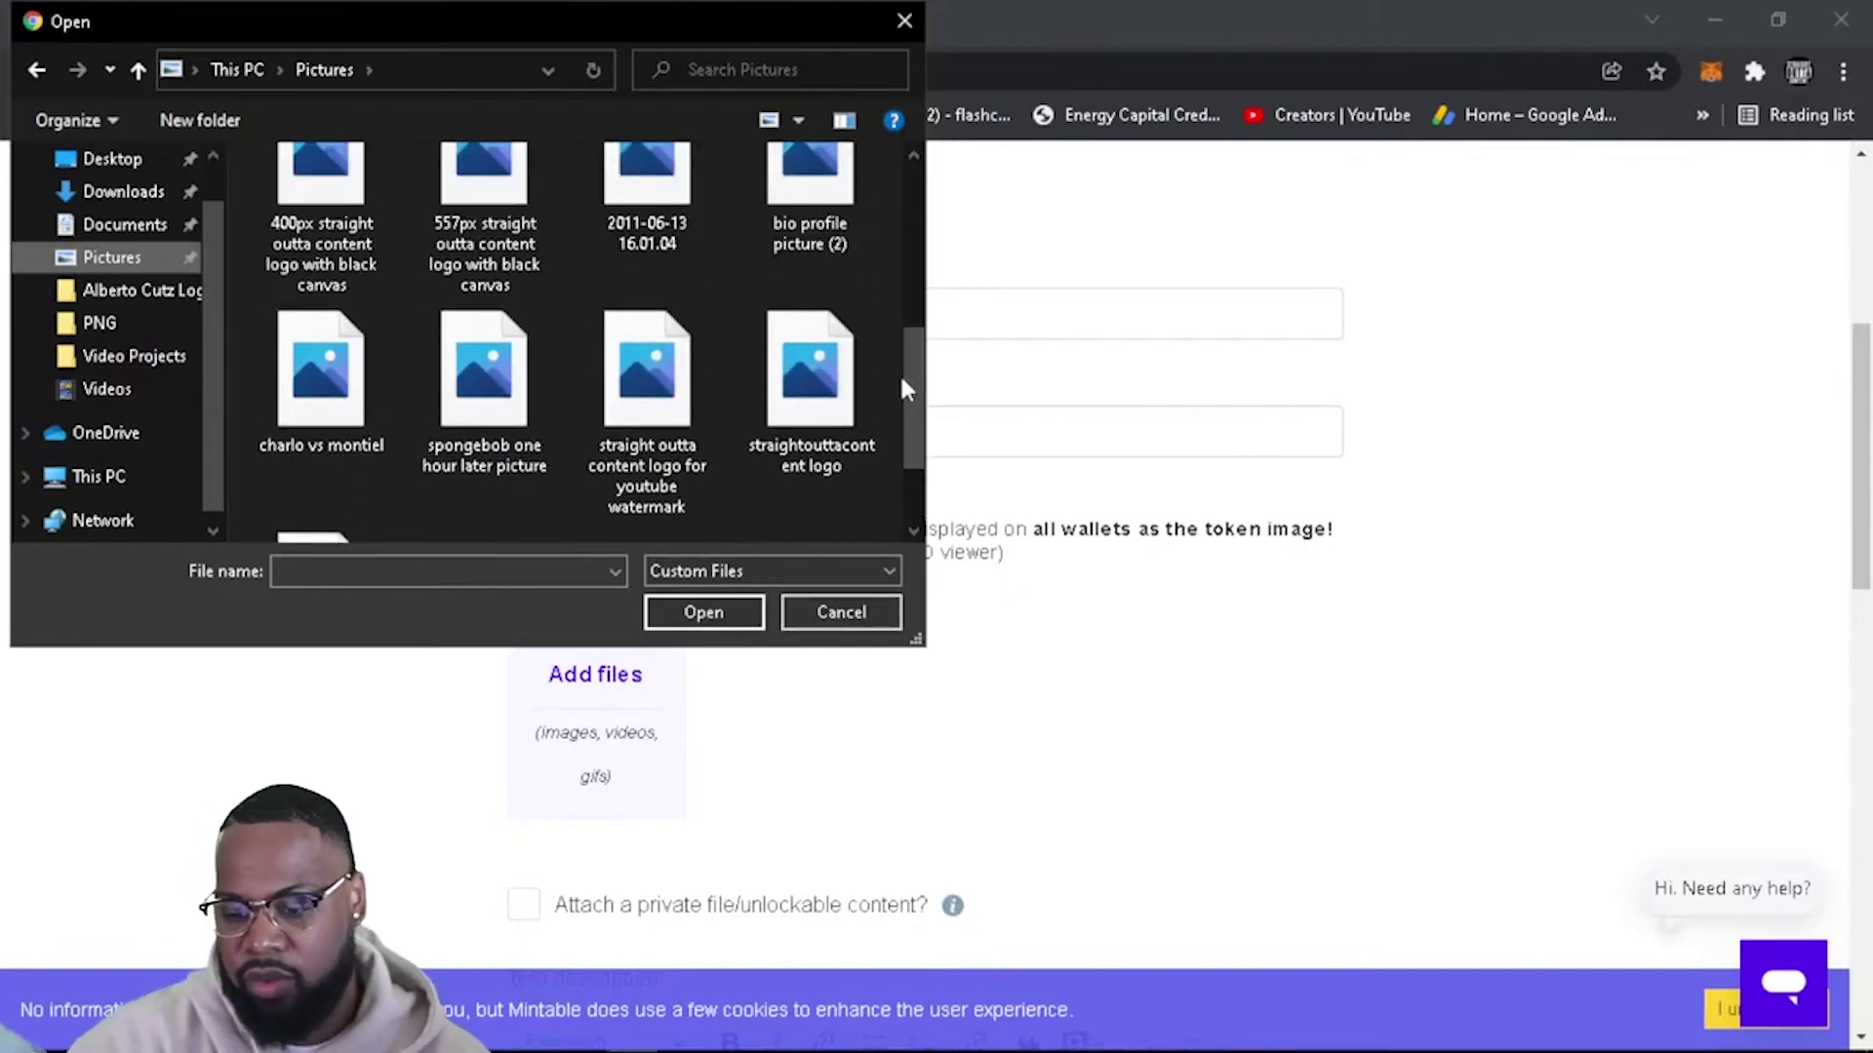
left_click(809, 382)
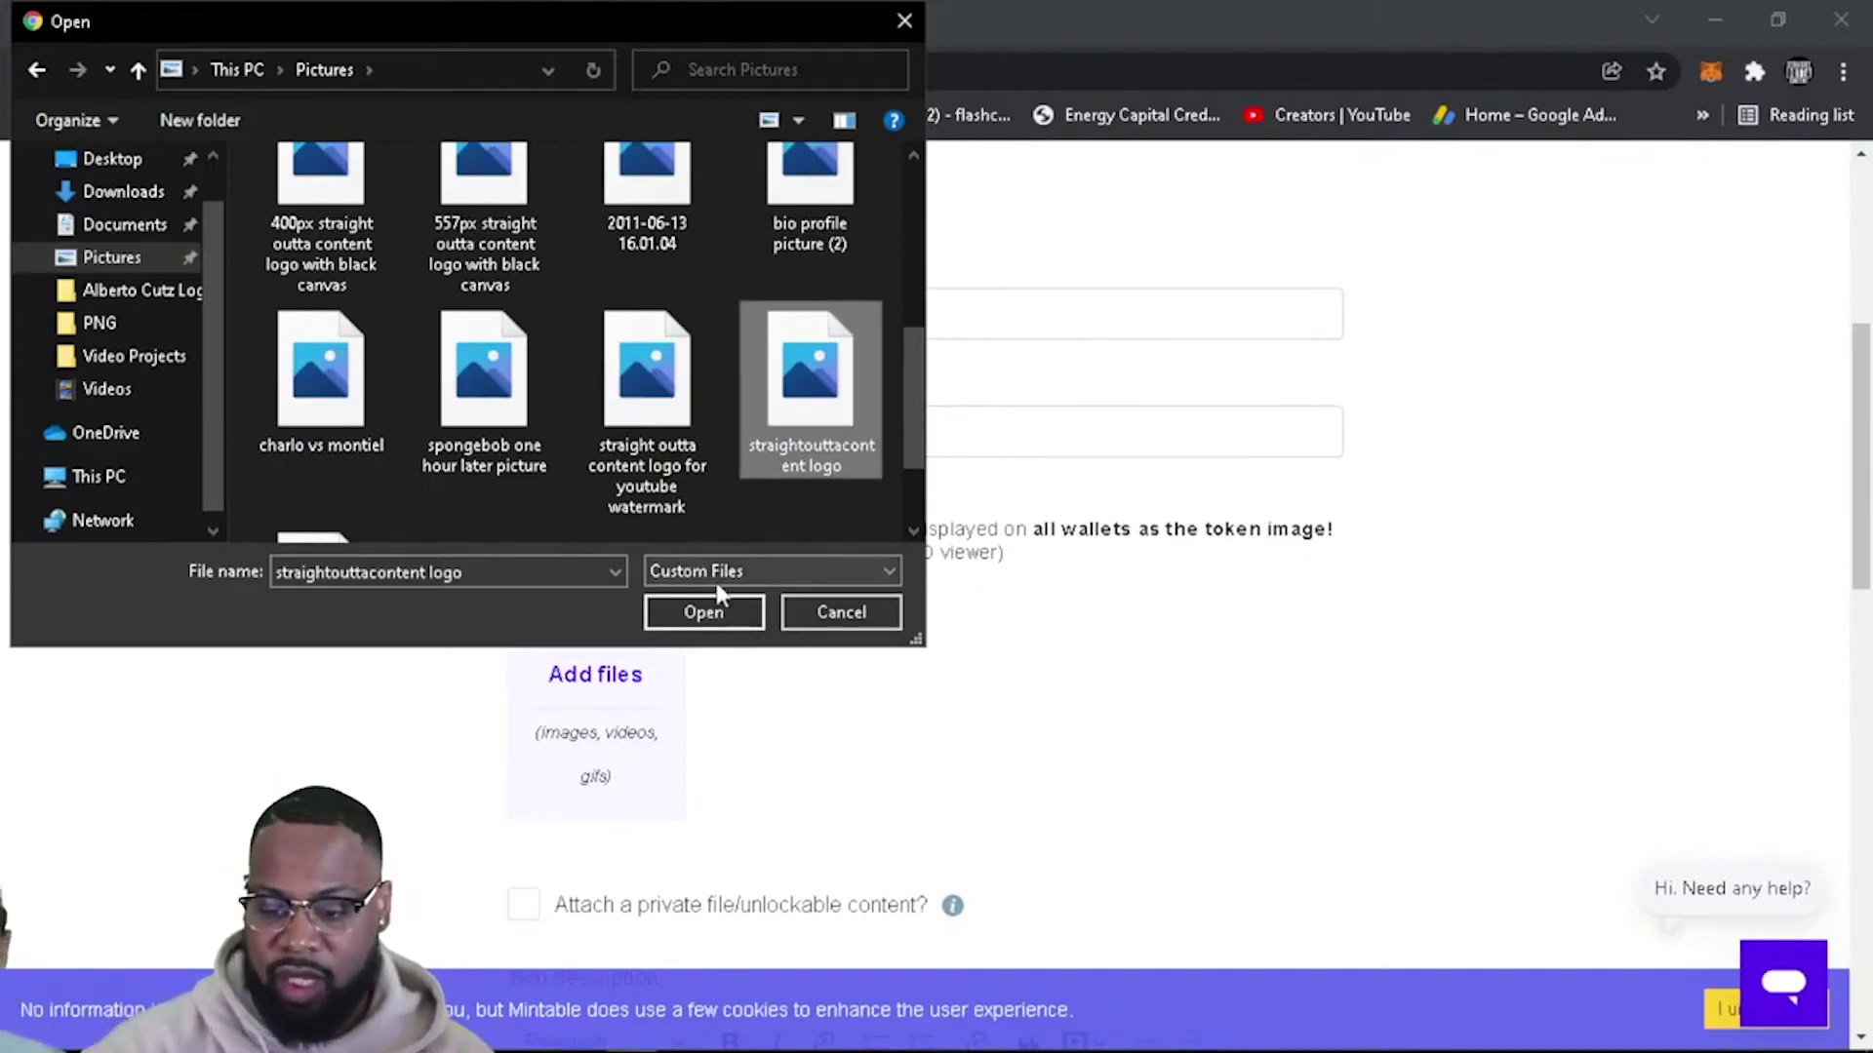
left_click(722, 621)
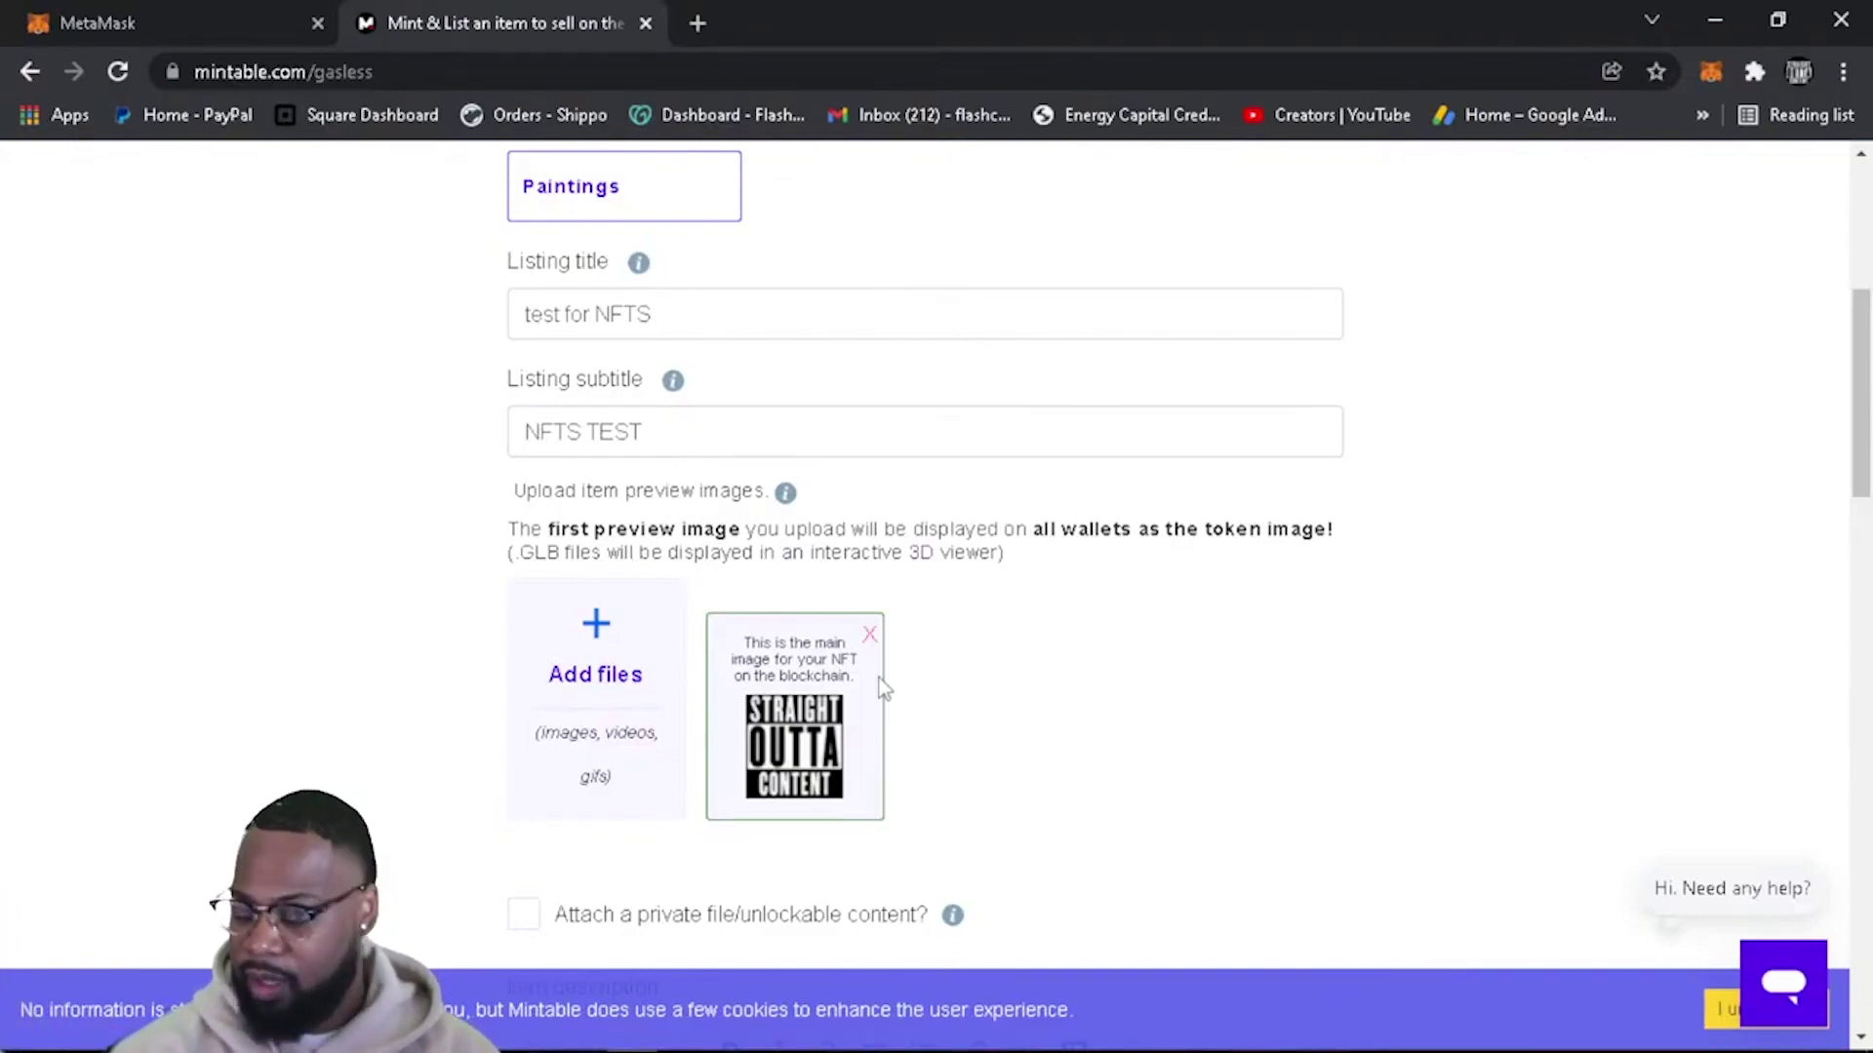
Enter "NFTS TEST FOR YOUTUBE" as the item description.
scroll(883, 683, "down", 5)
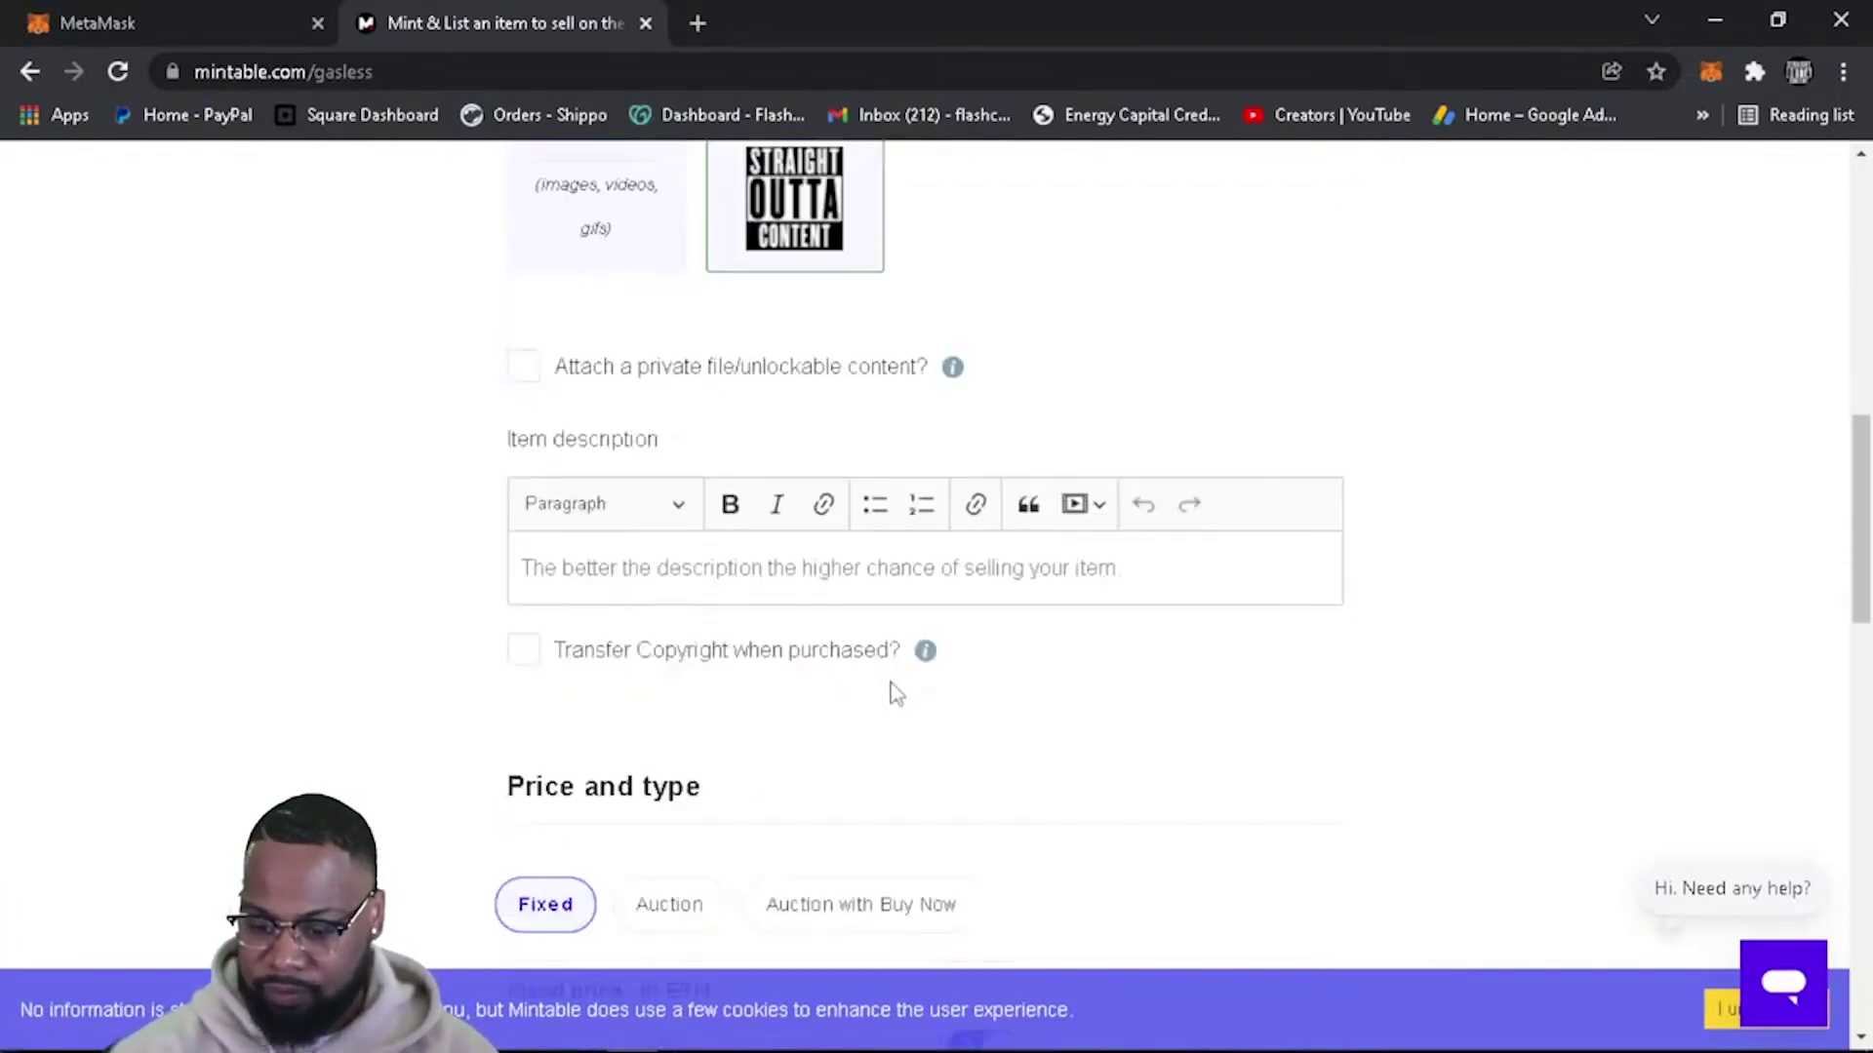
scroll(888, 688, "up", 1)
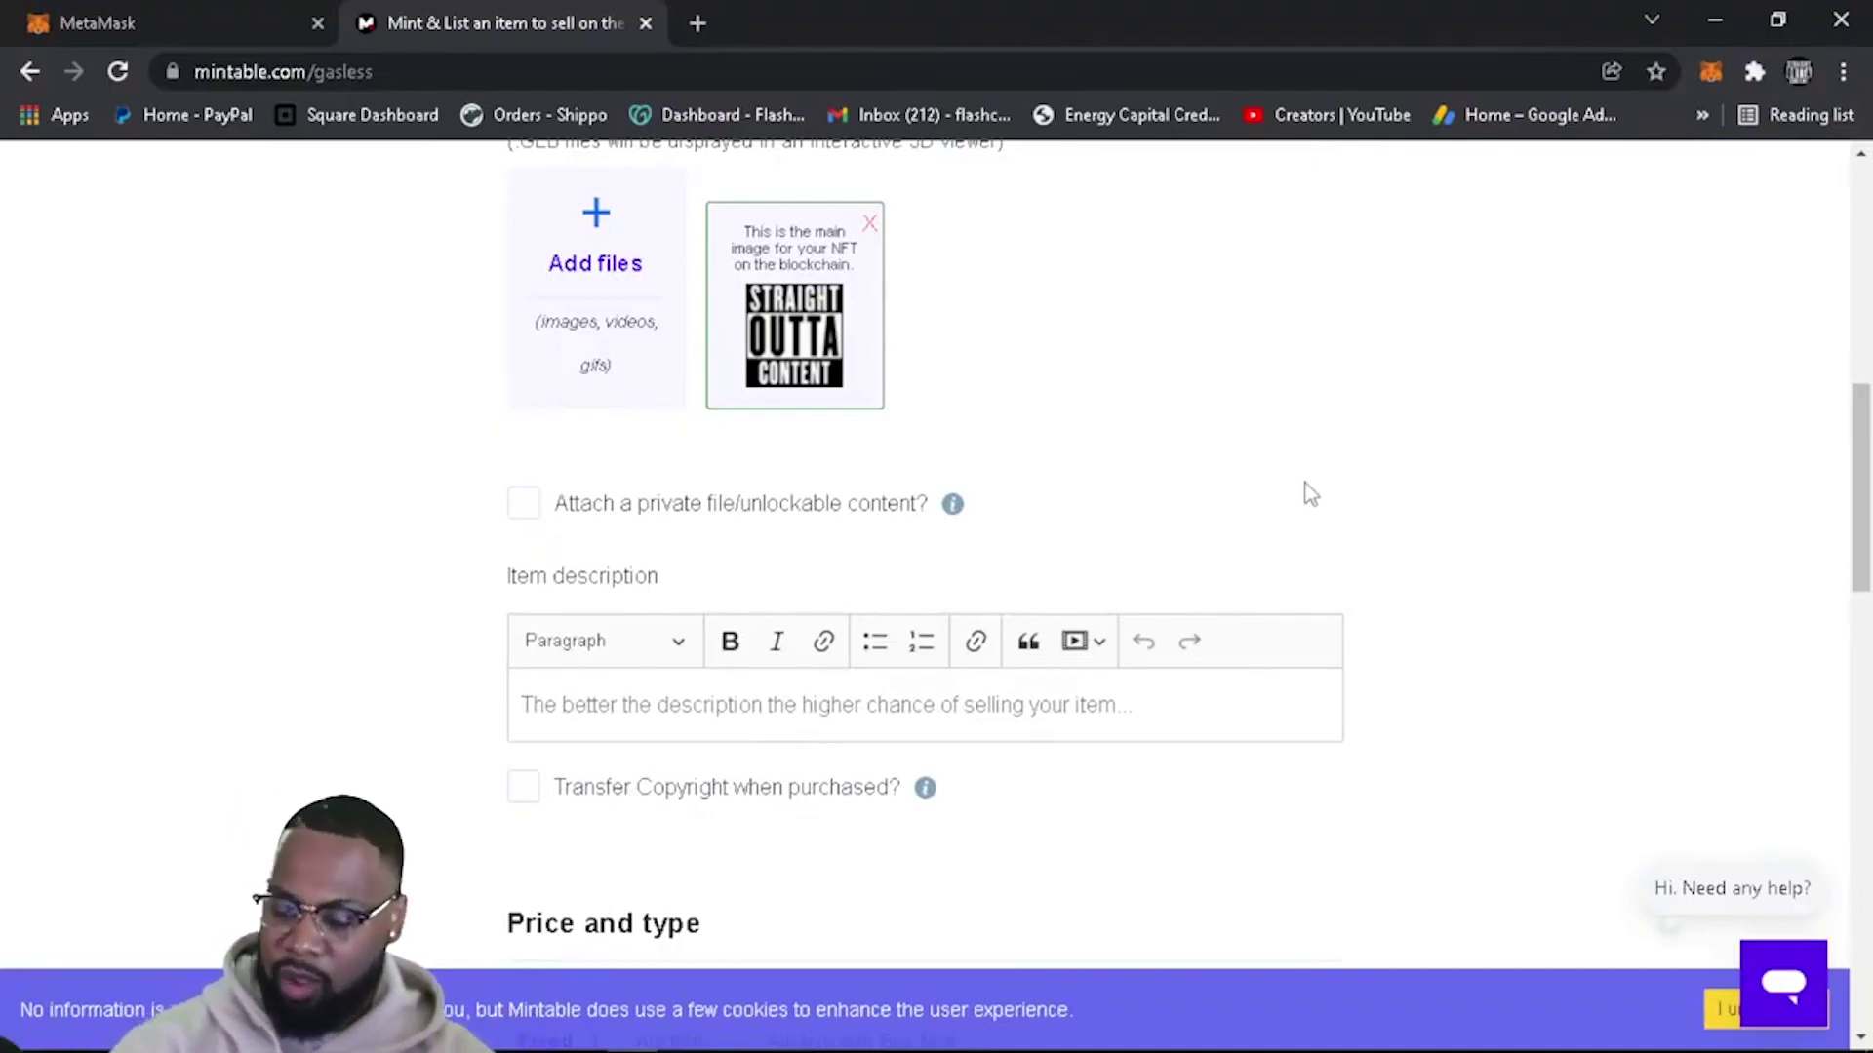
left_click(831, 706)
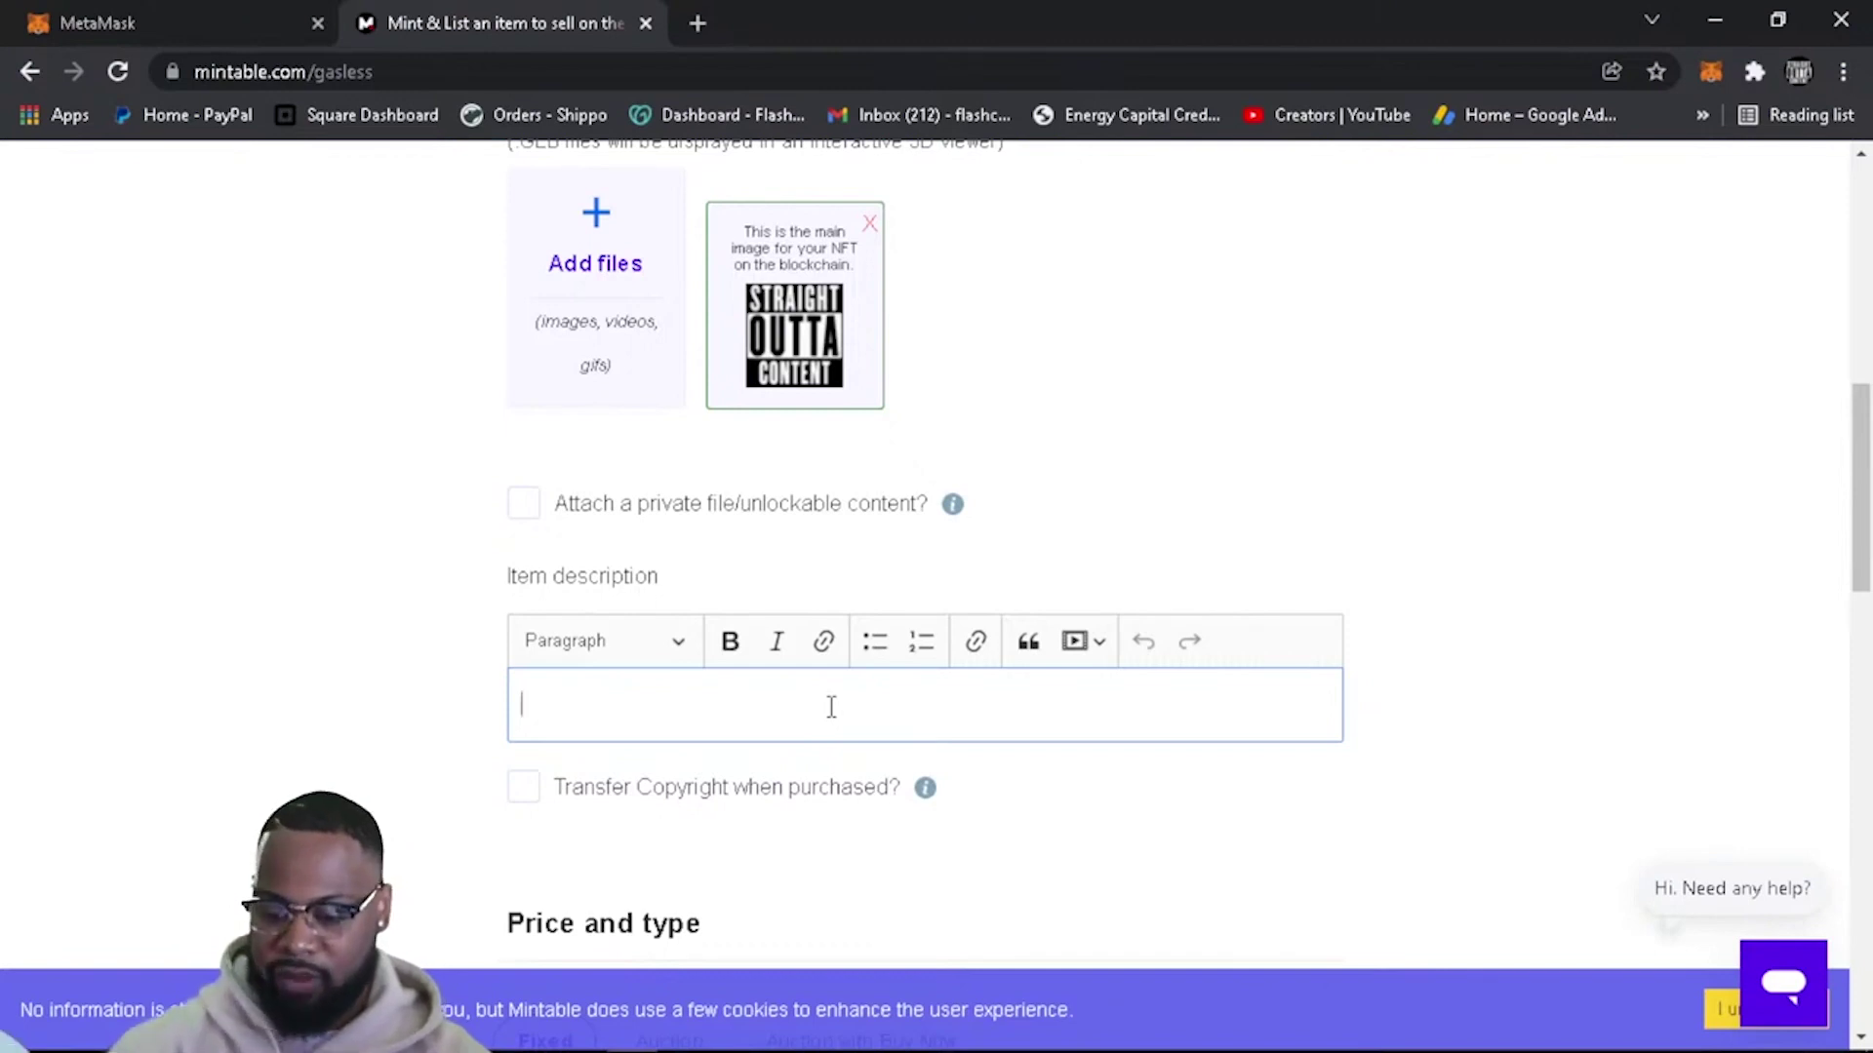
type("N")
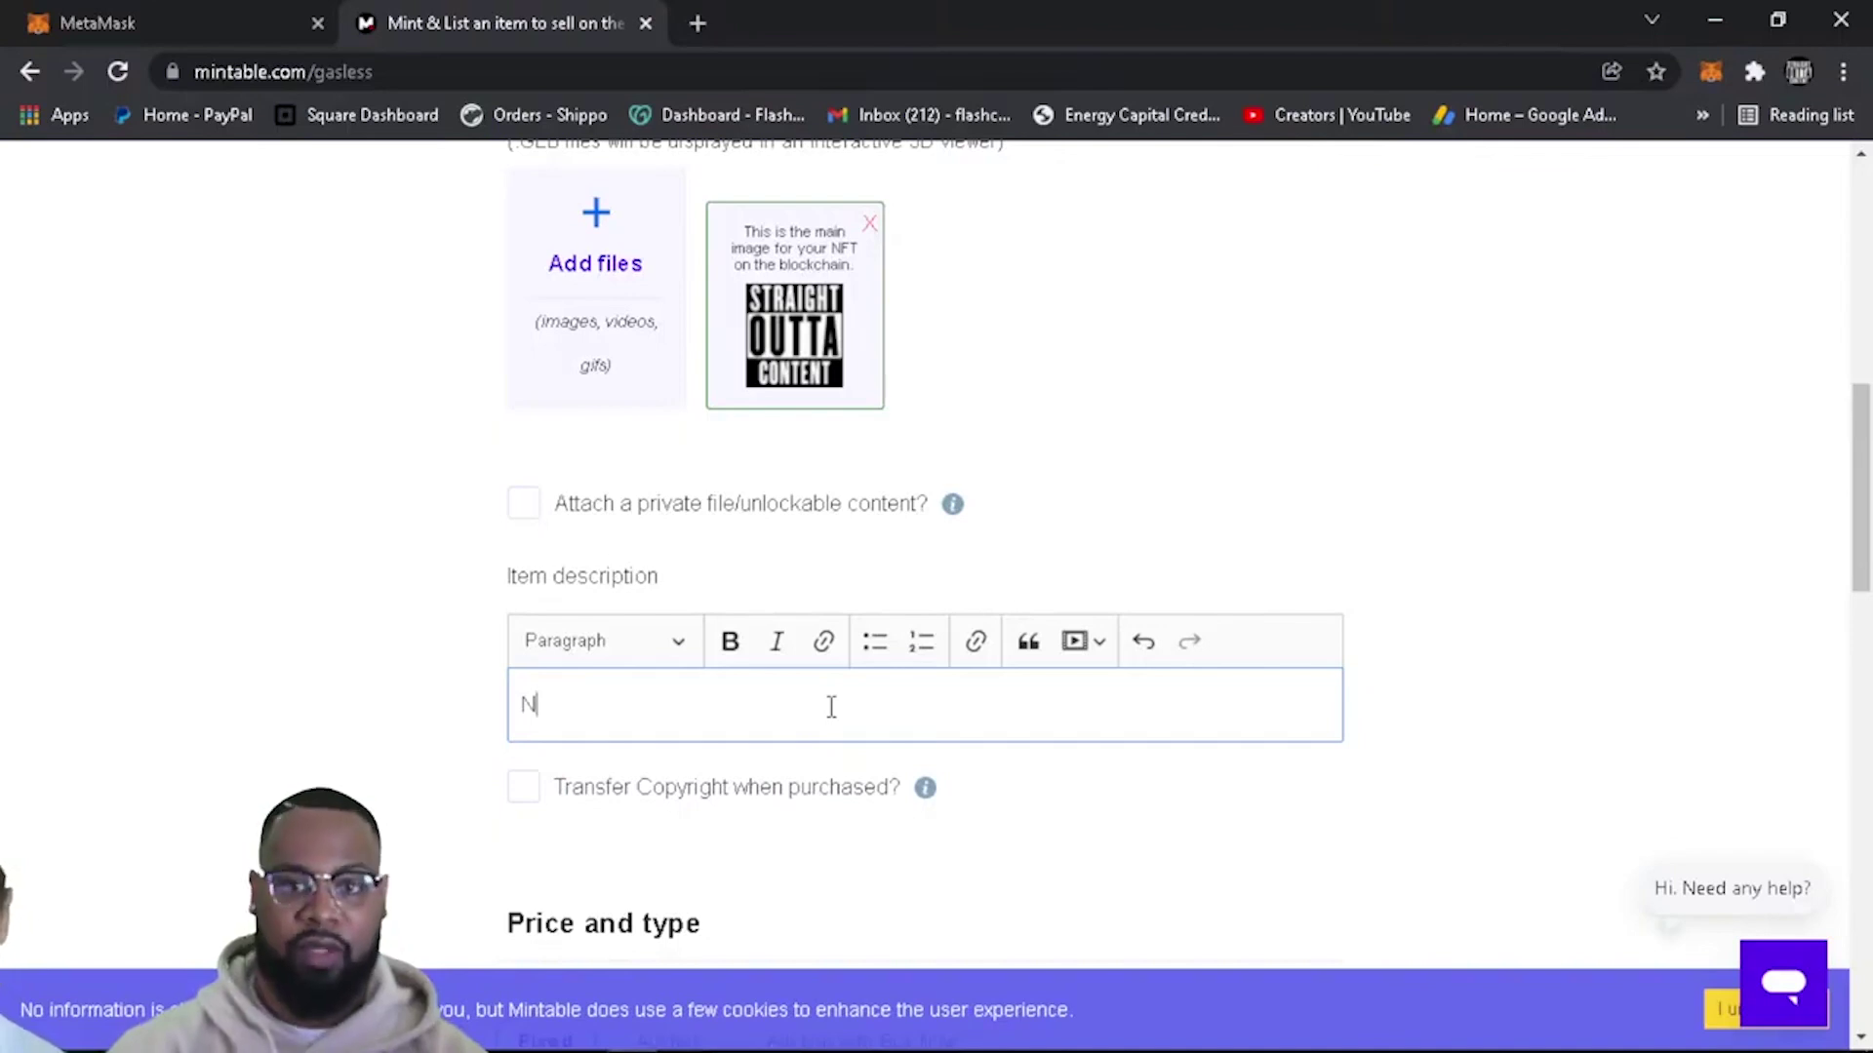
type("FTS ")
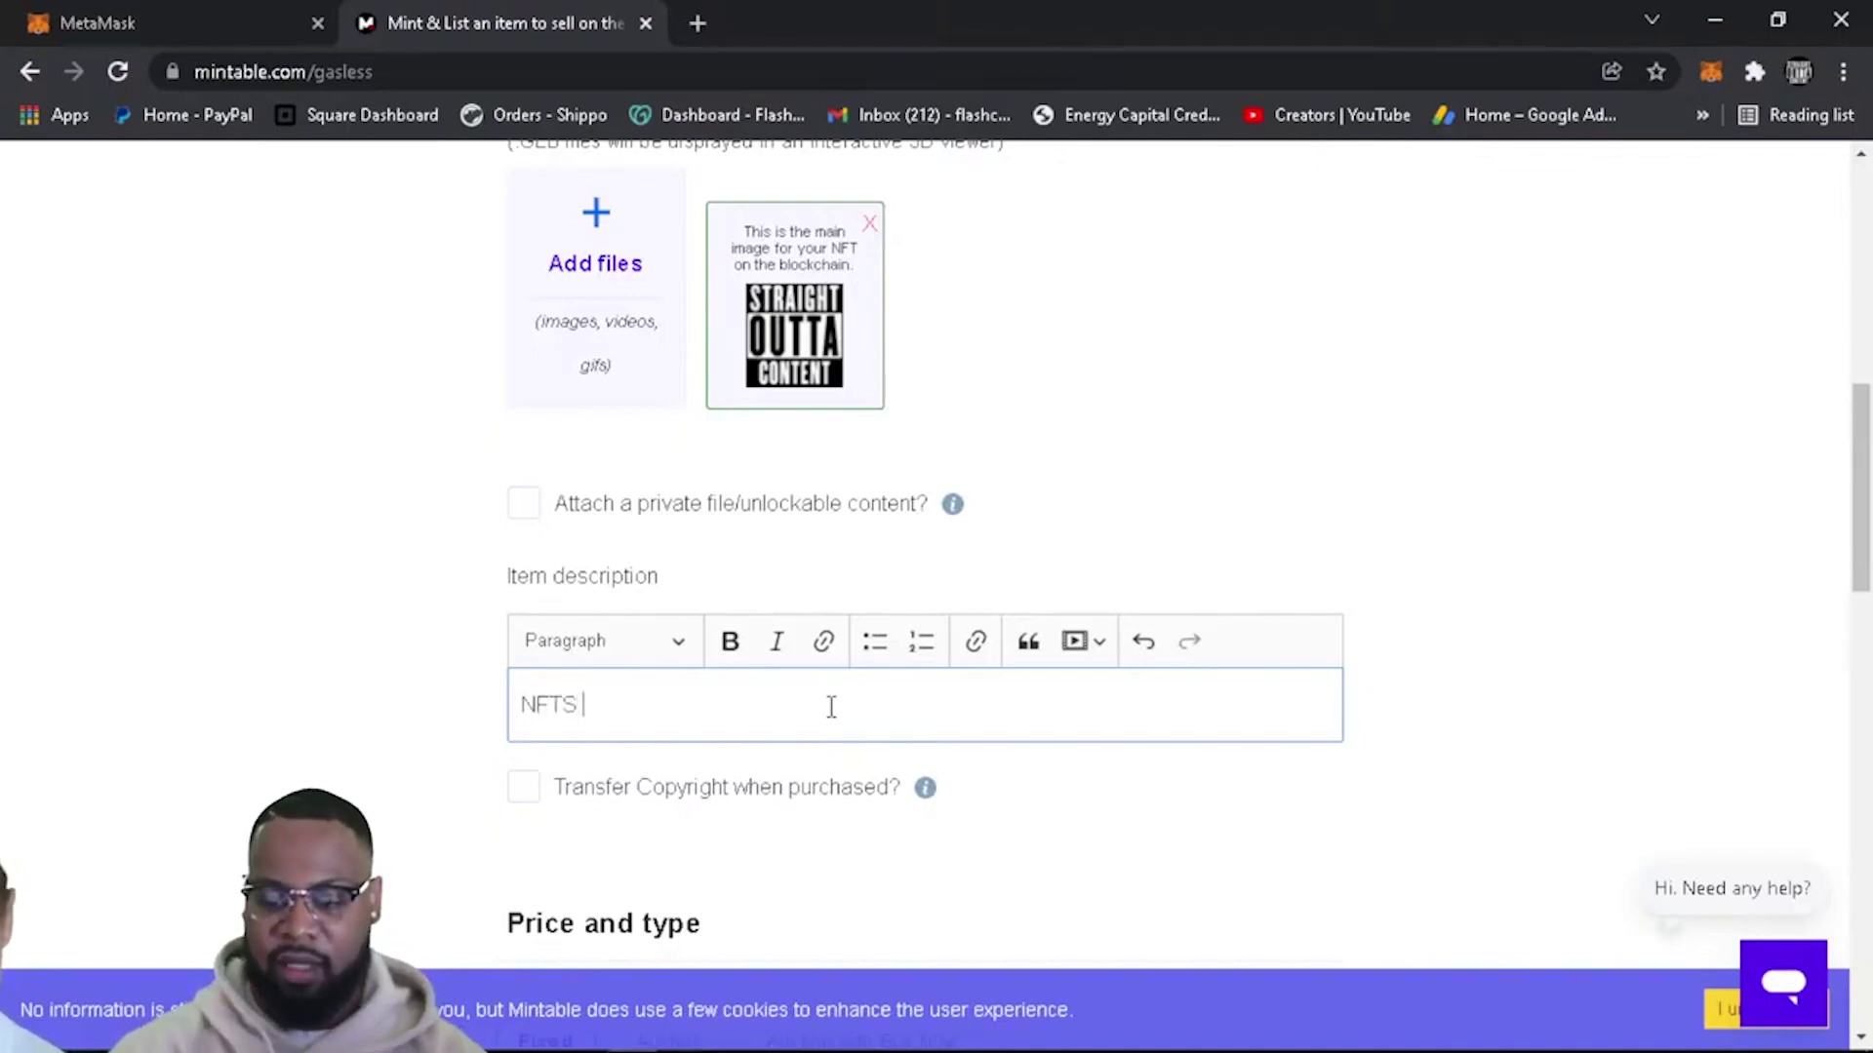
type("TEST FOT")
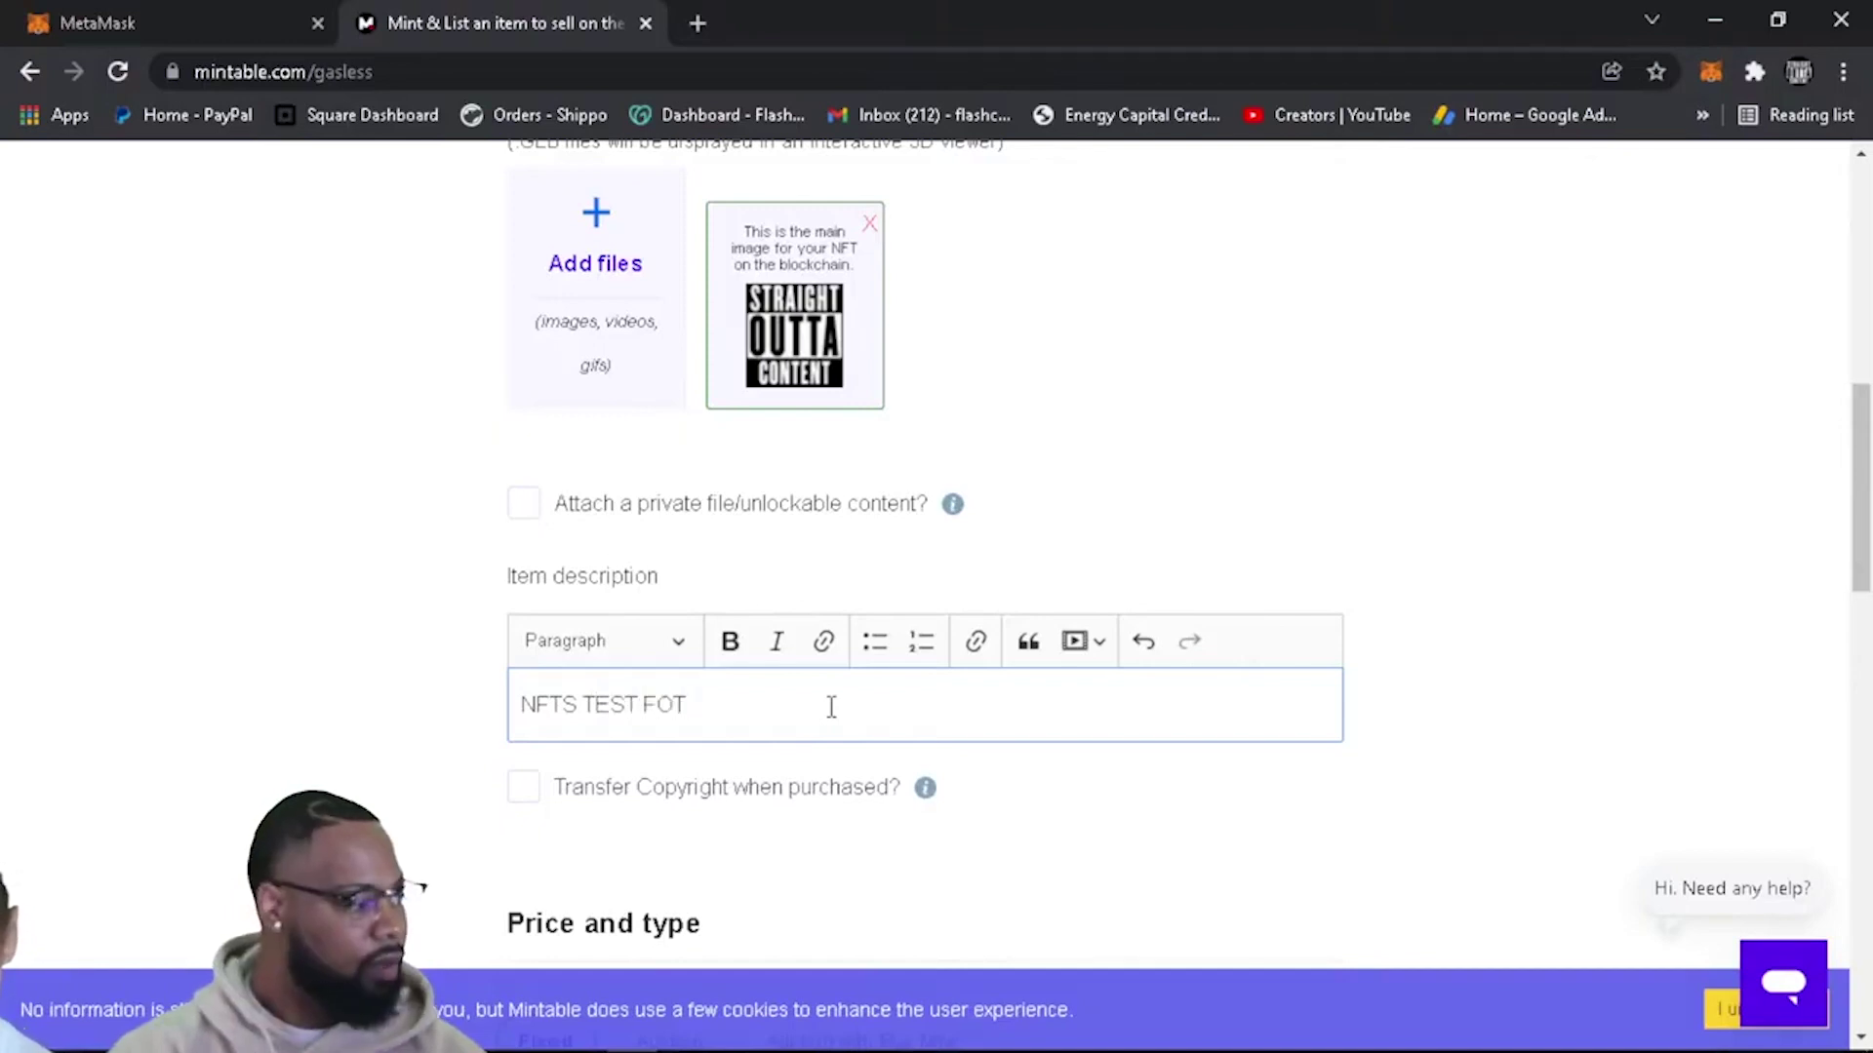
key("BackSpace")
type("R YOUTUBE")
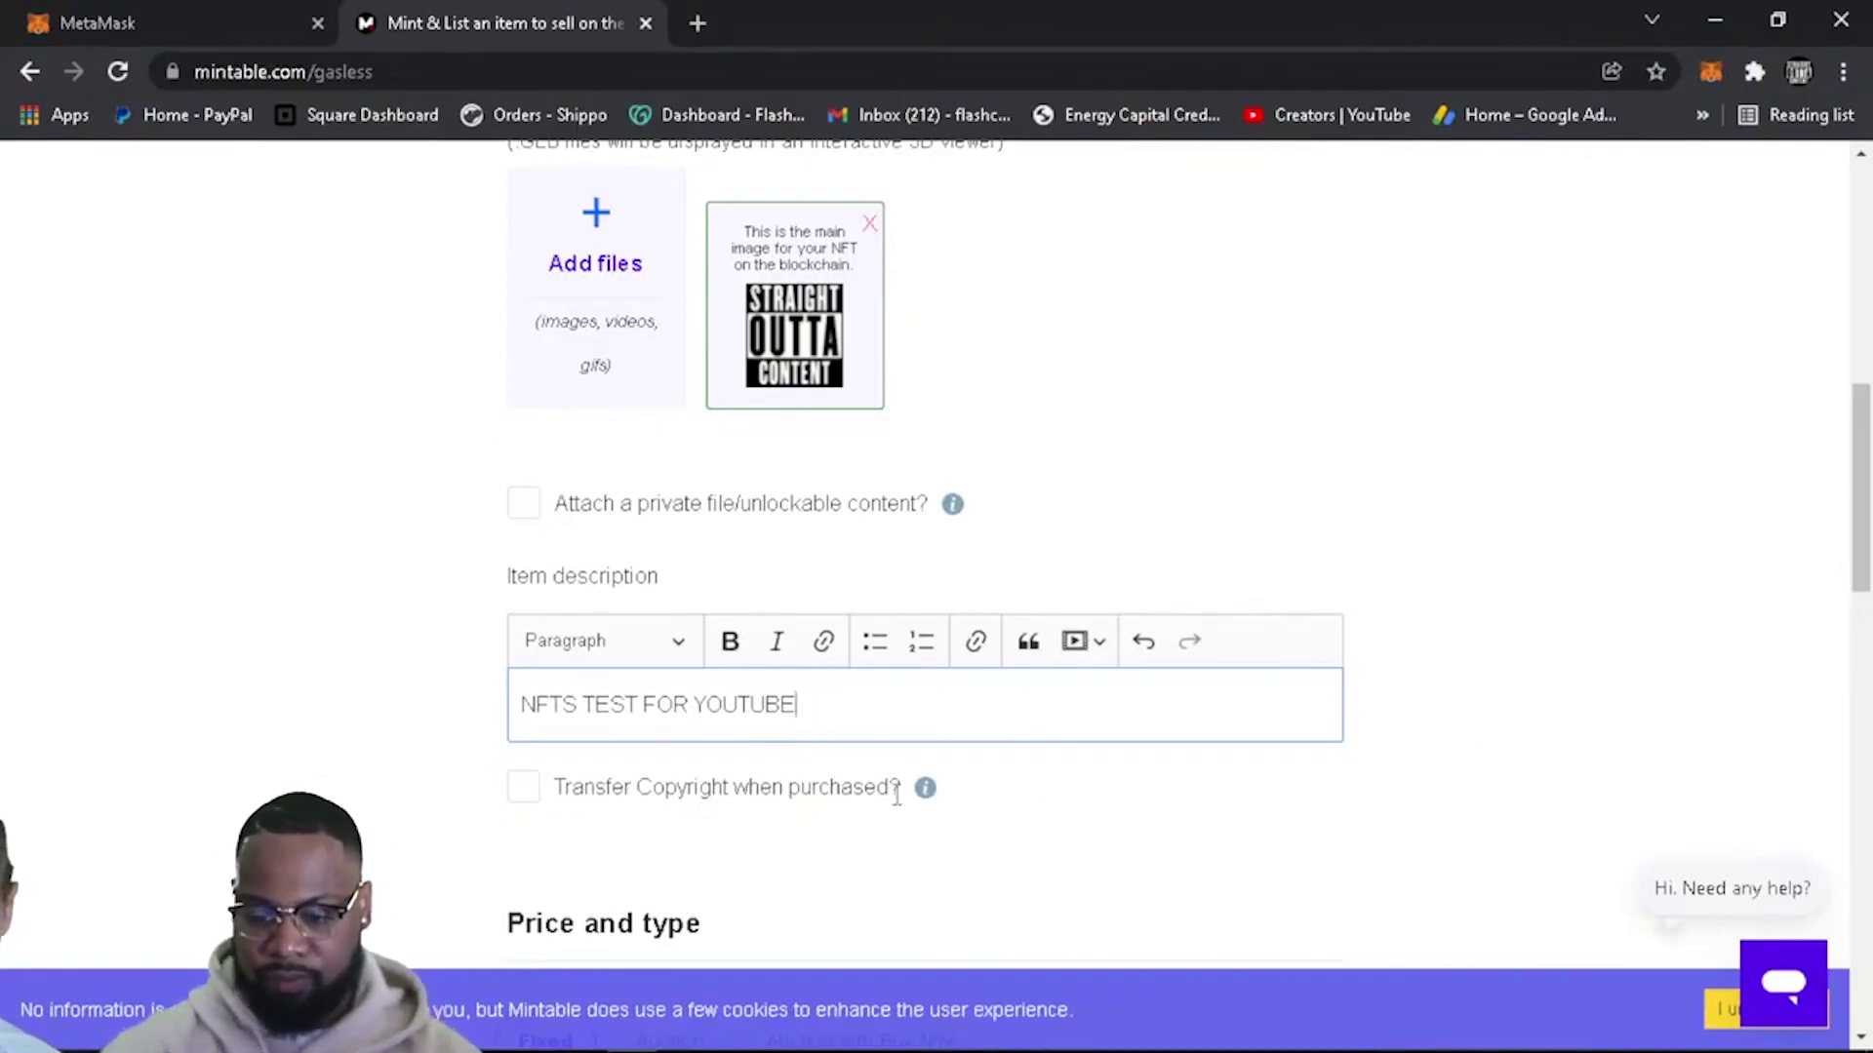
Enable the transfer of copyright when the item is purchased.
left_click(540, 795)
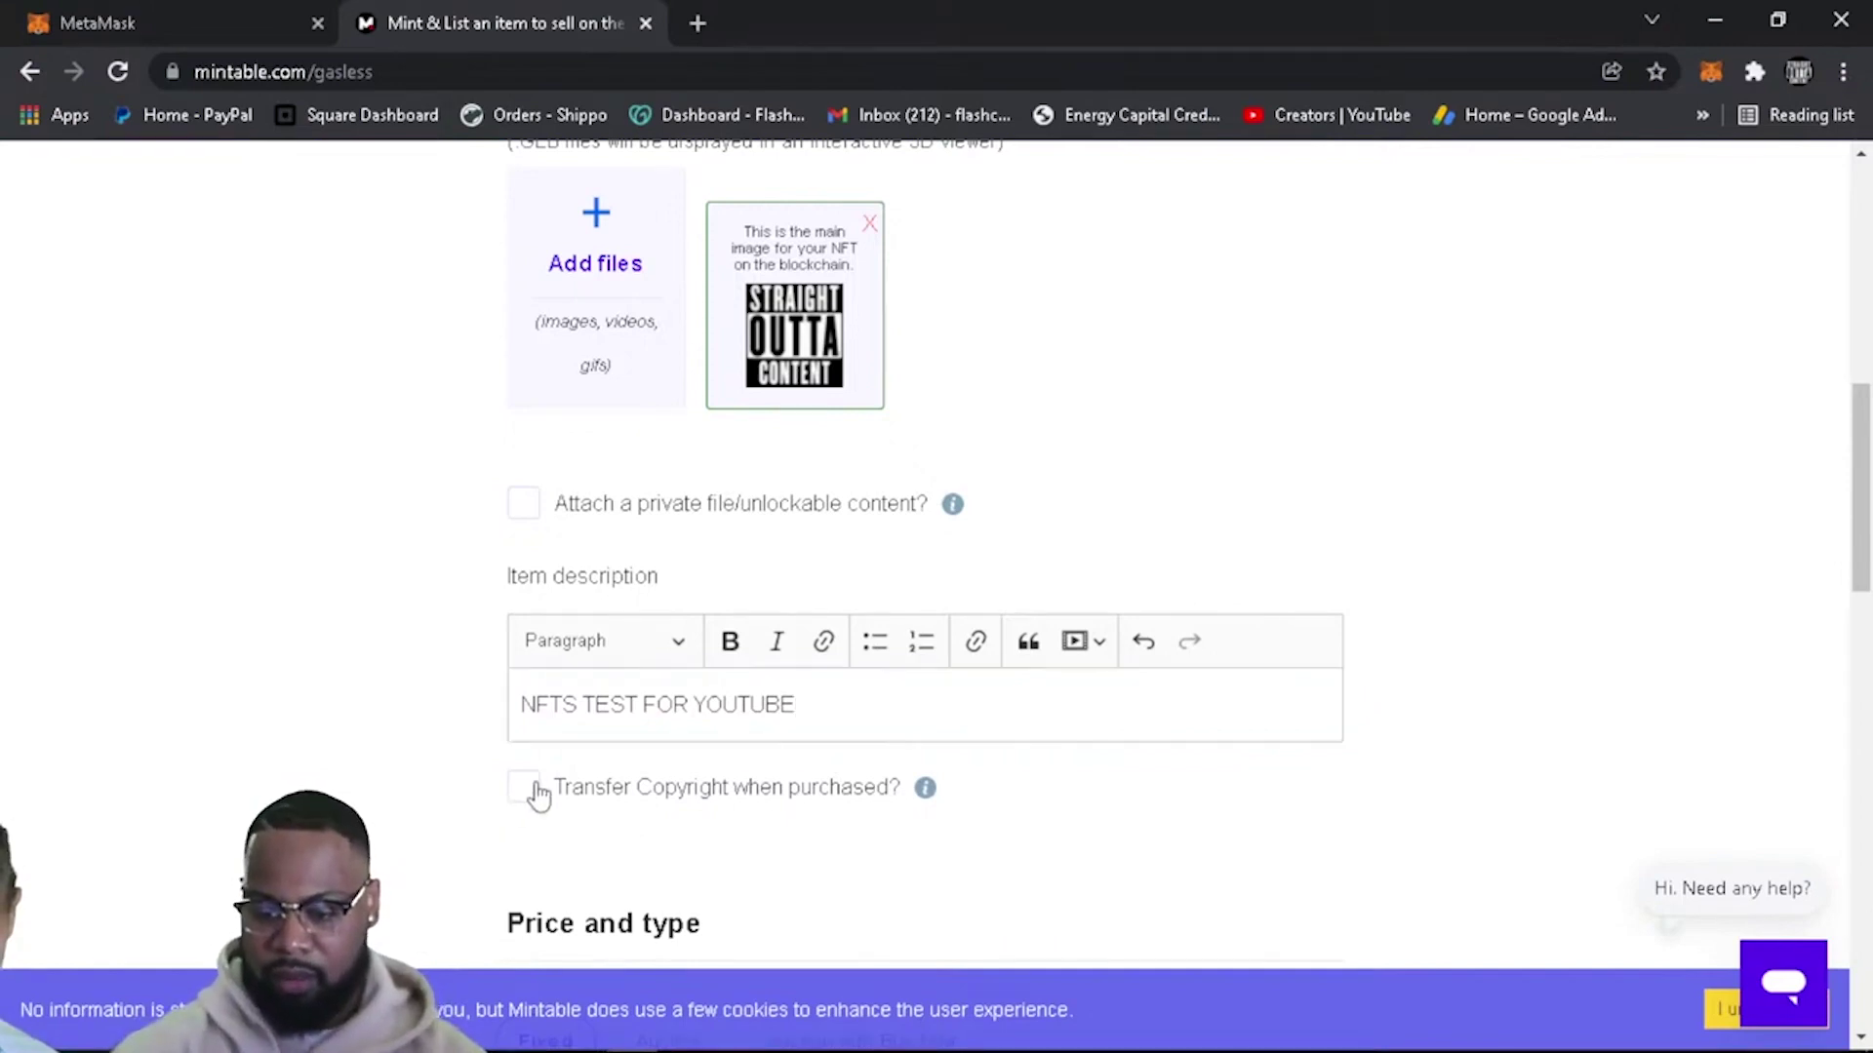
left_click(524, 786)
Switch the fixed price's currency to USD and set the price to 100.
scroll(976, 890, "down", 4)
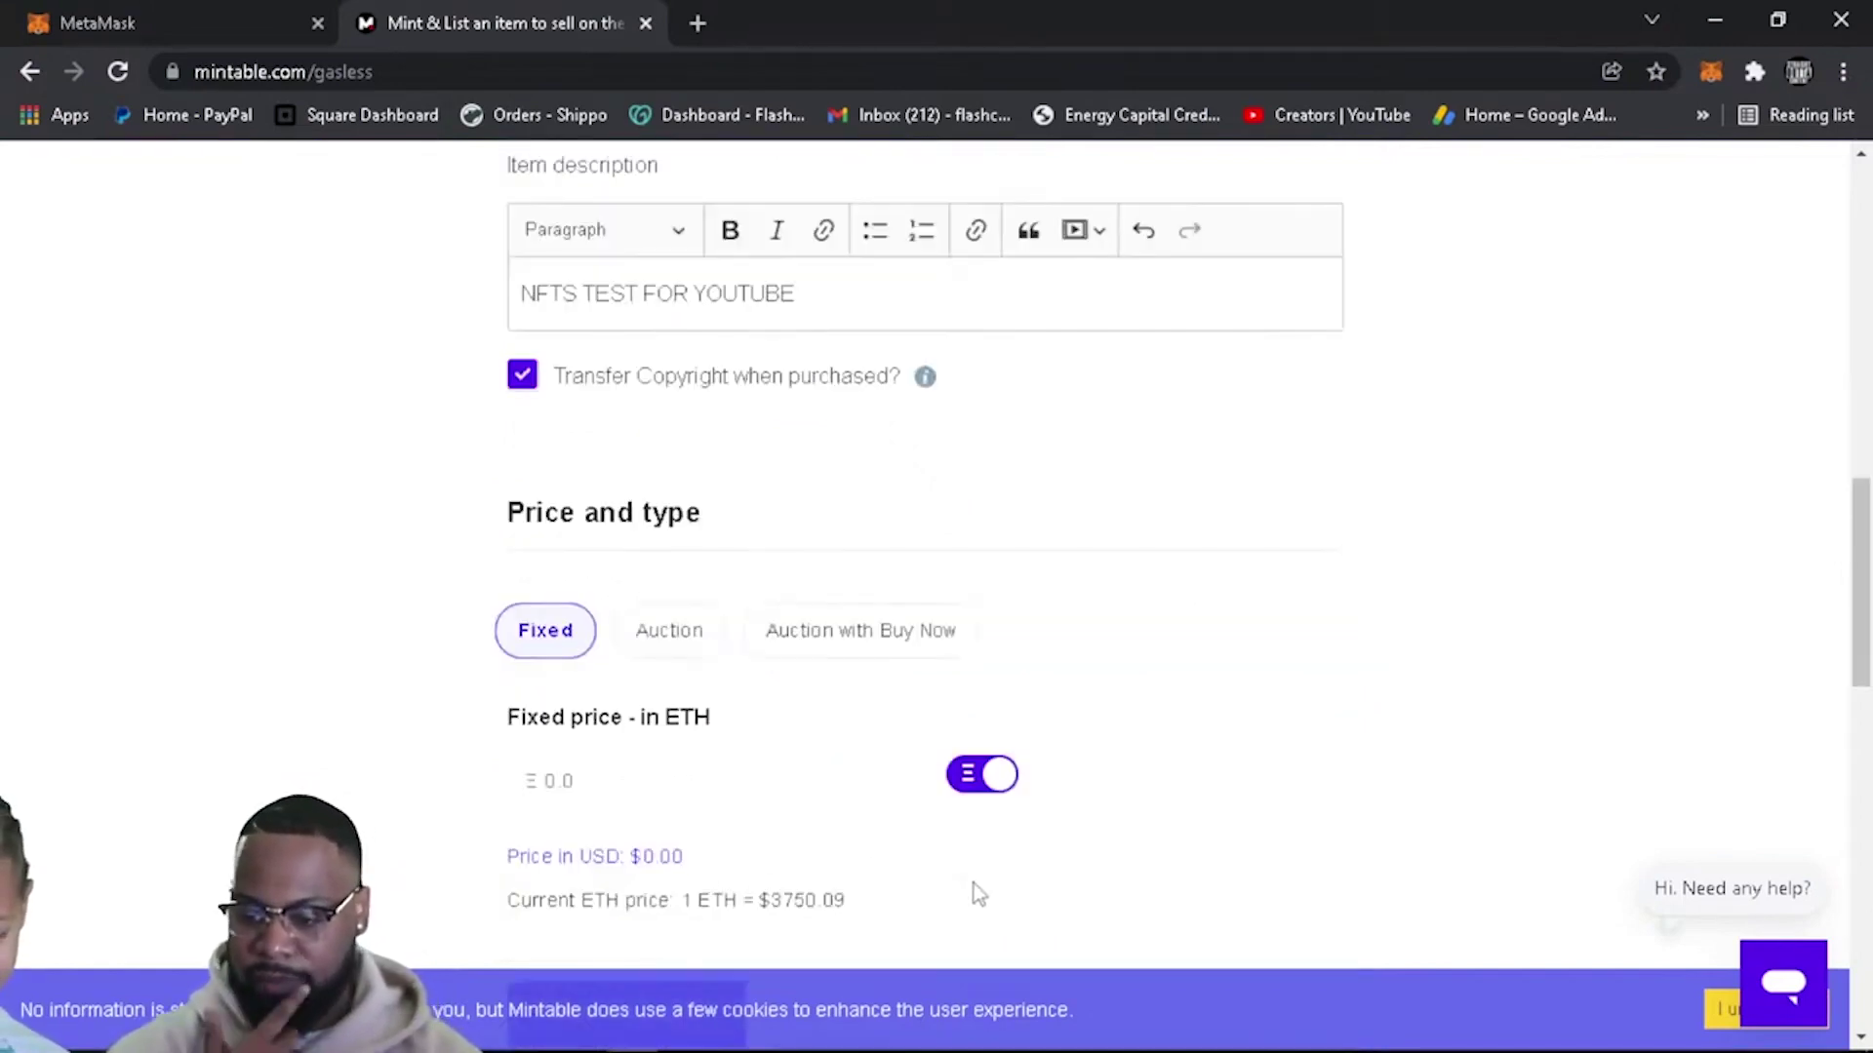
scroll(1083, 757, "down", 2)
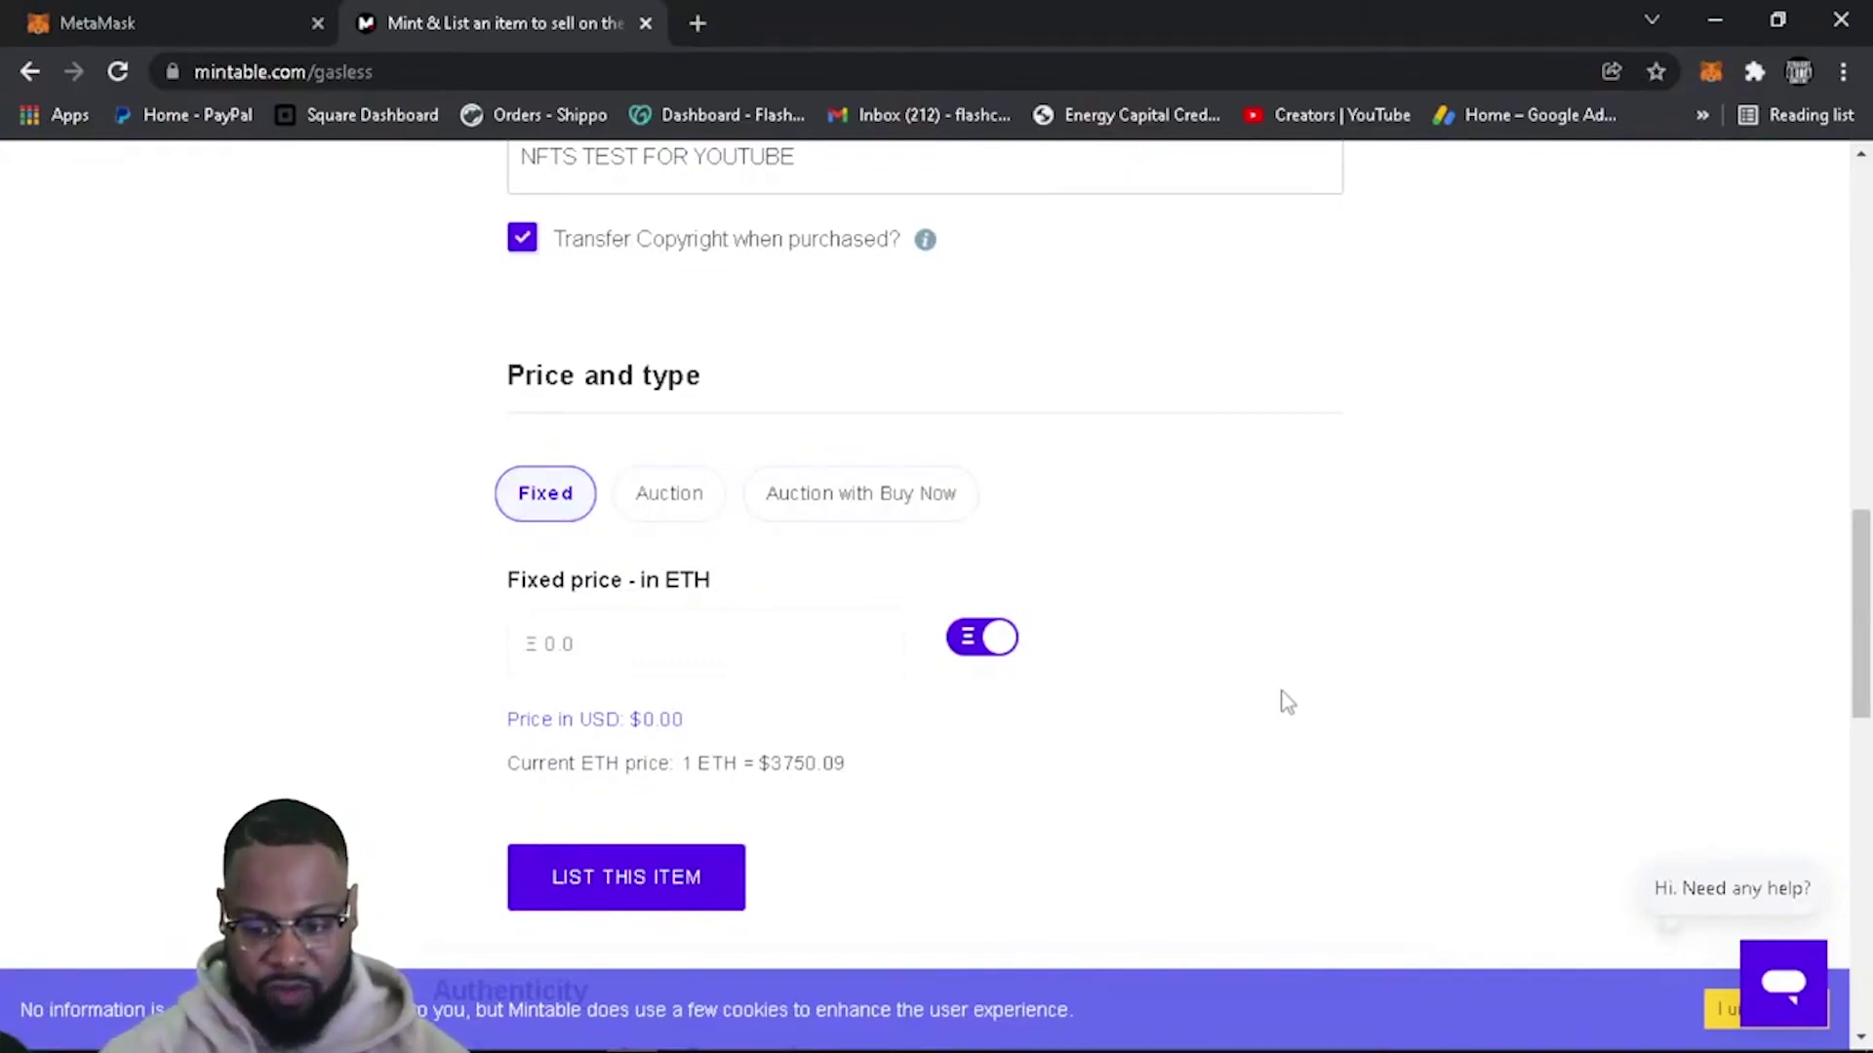
left_click(997, 644)
left_click(817, 662)
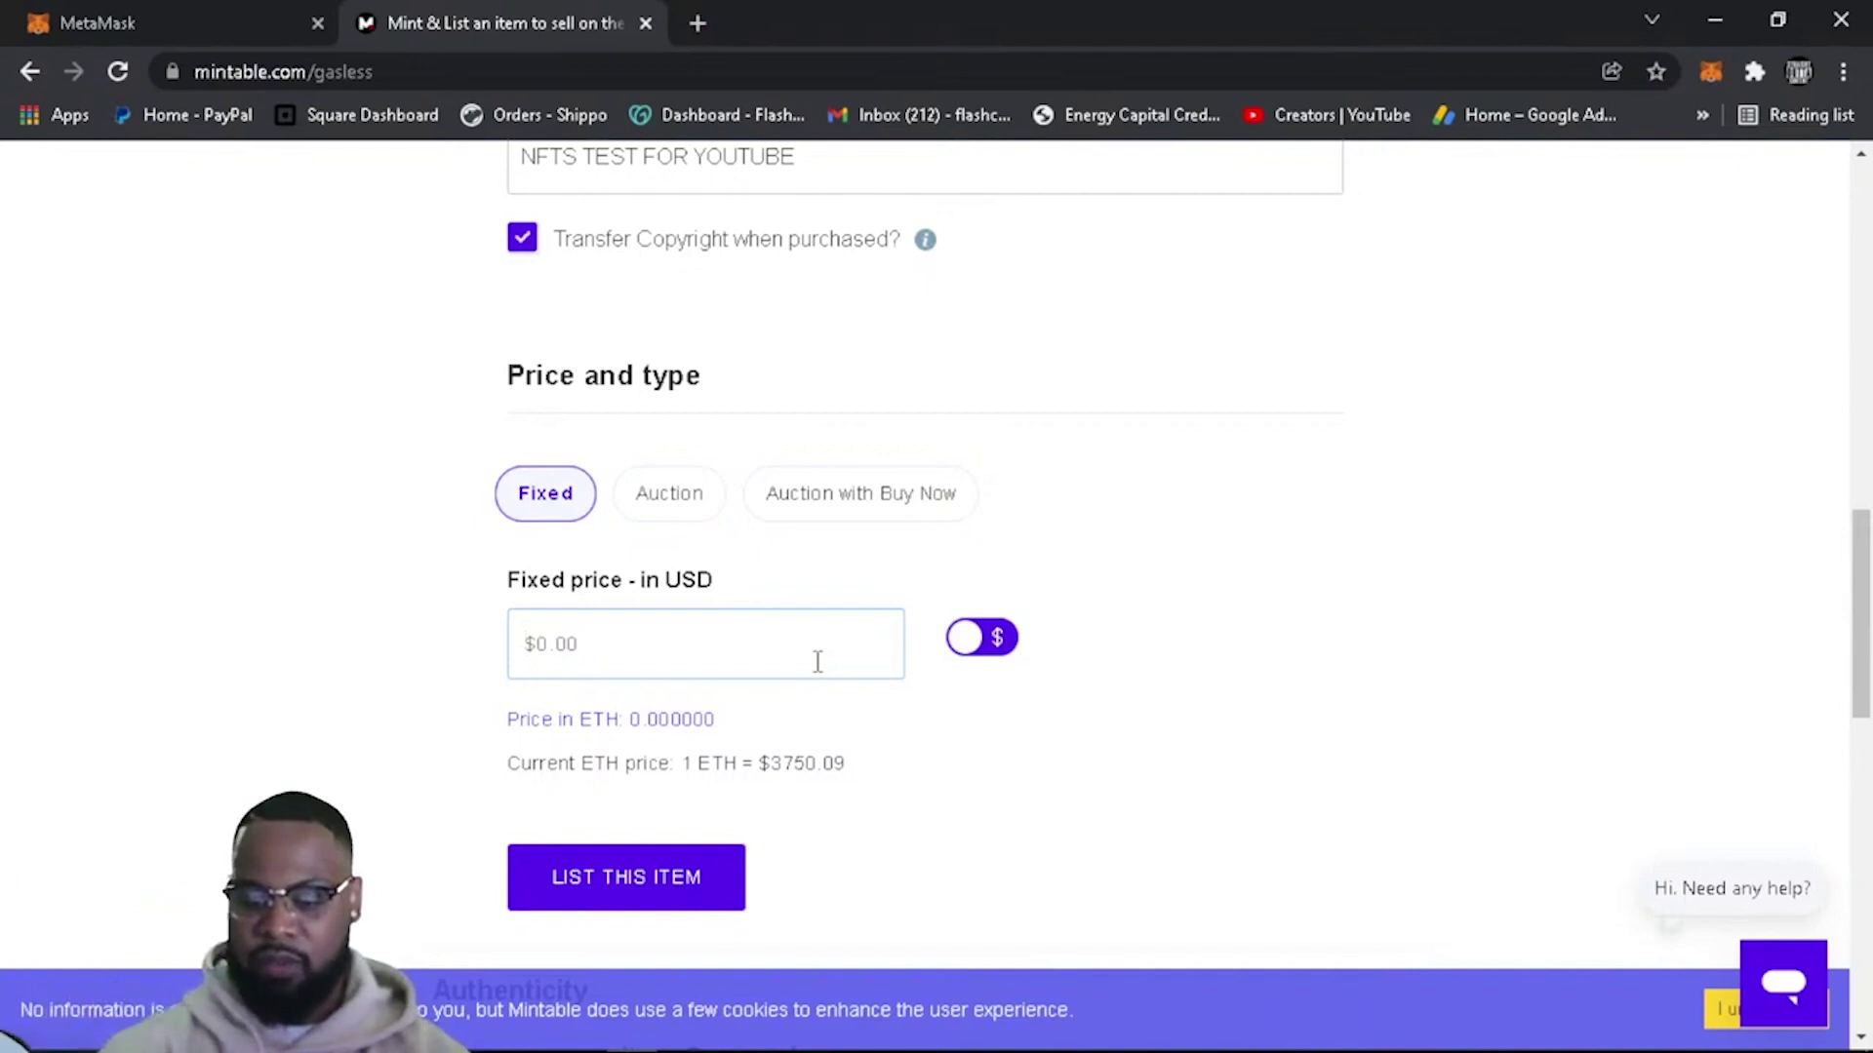
type("100")
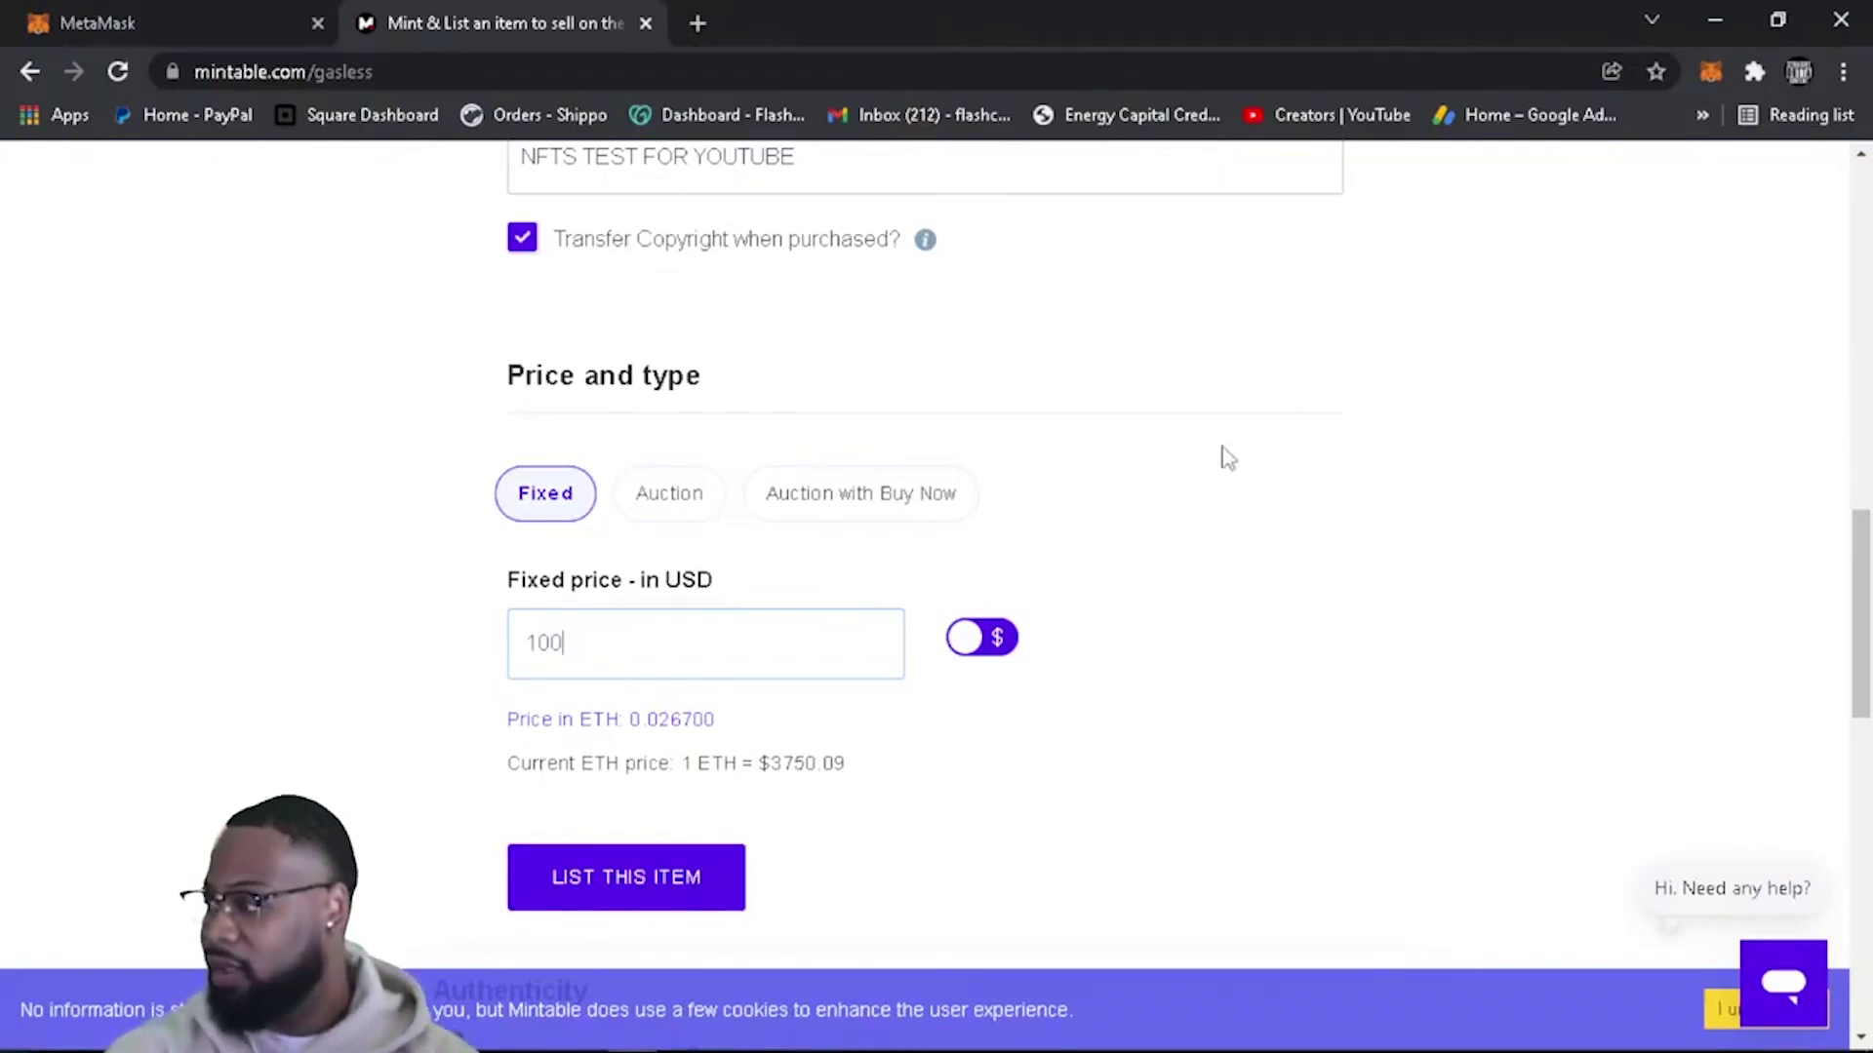
Review the completed listing details and examine the authenticity scan's website and similar-image results.
scroll(1227, 458, "down", 5)
scroll(1225, 467, "up", 9)
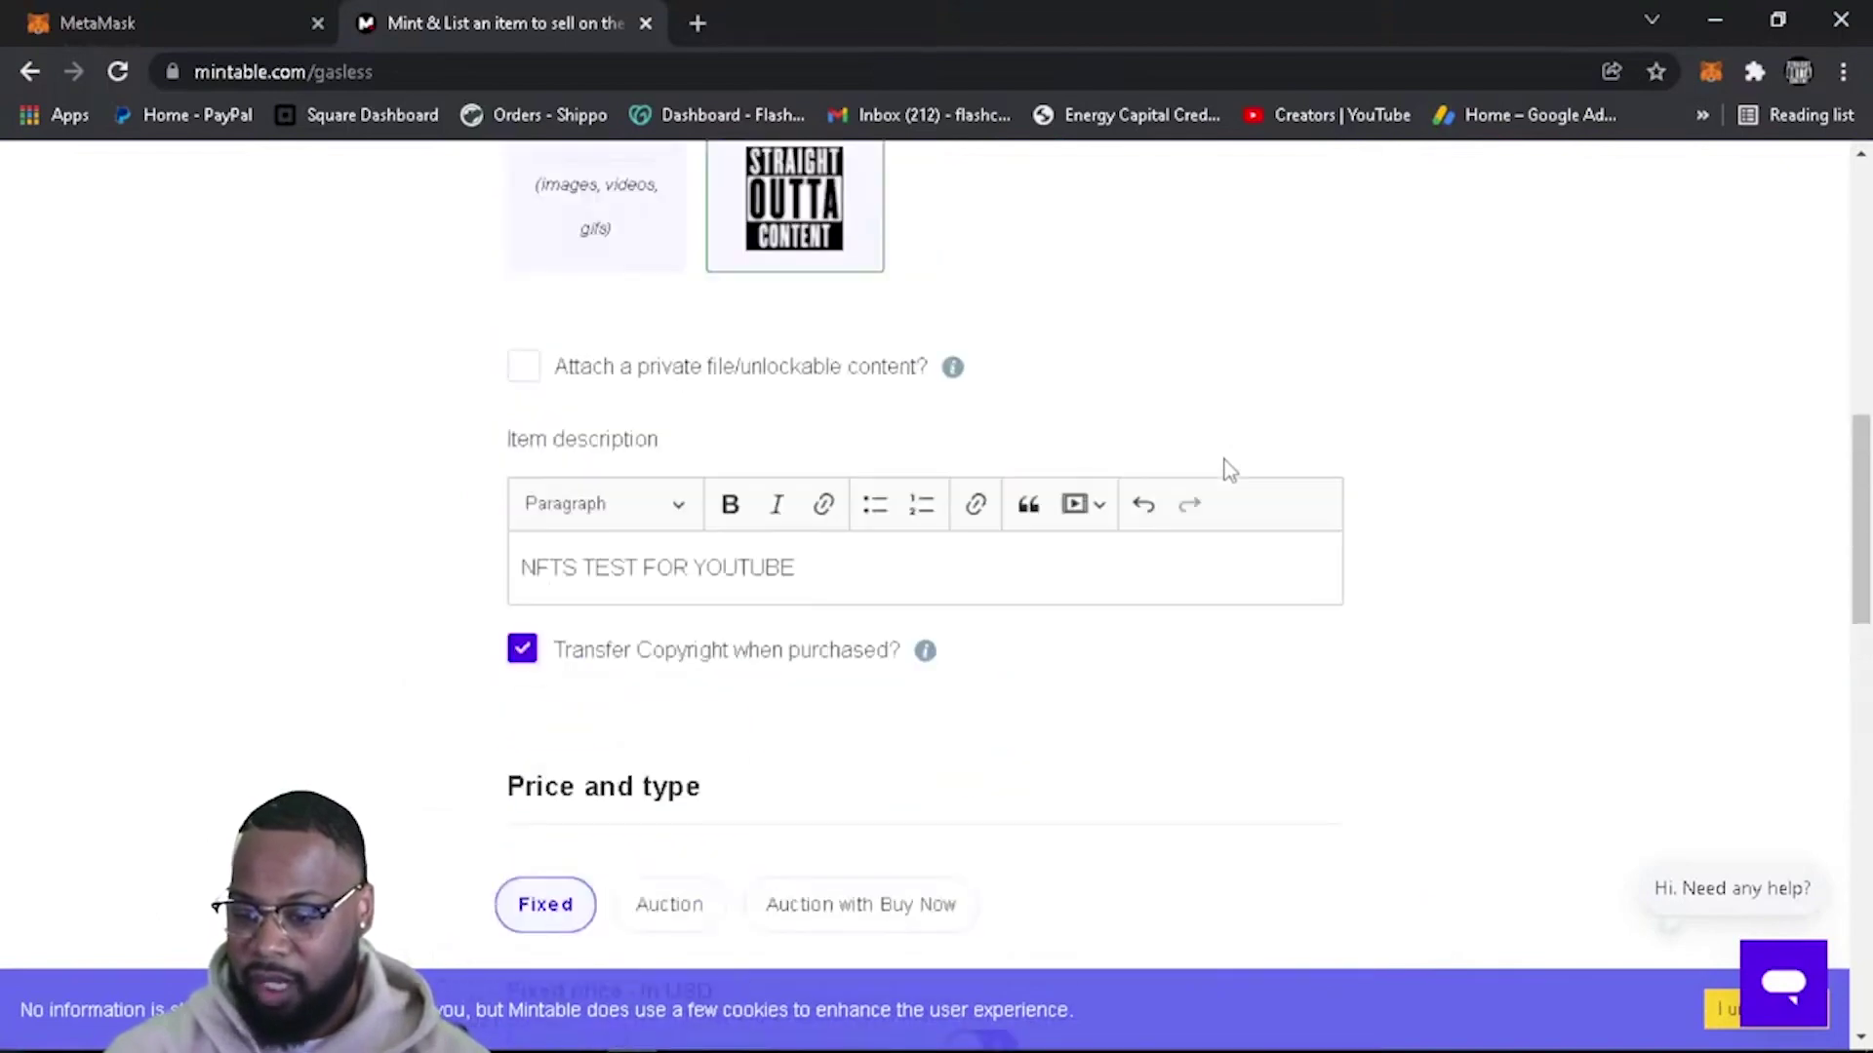
scroll(1221, 528, "down", 4)
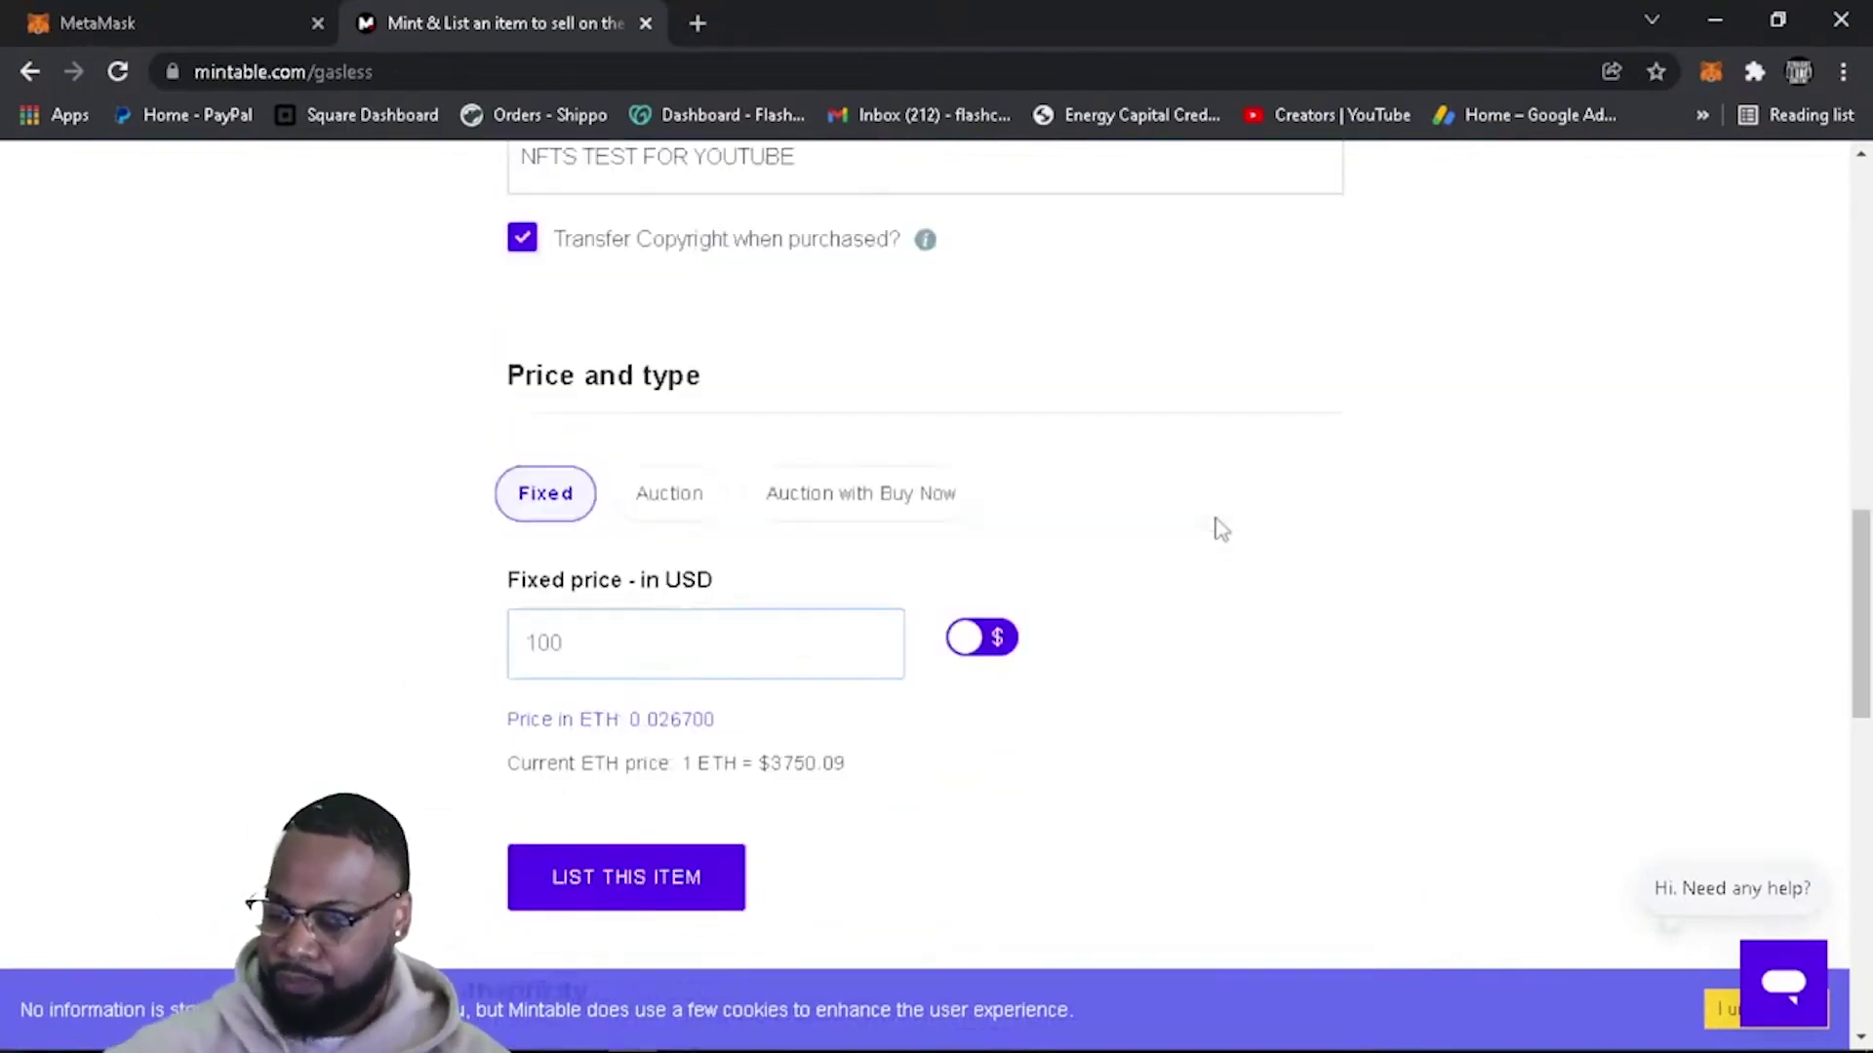
scroll(1219, 527, "down", 3)
scroll(1268, 547, "down", 8)
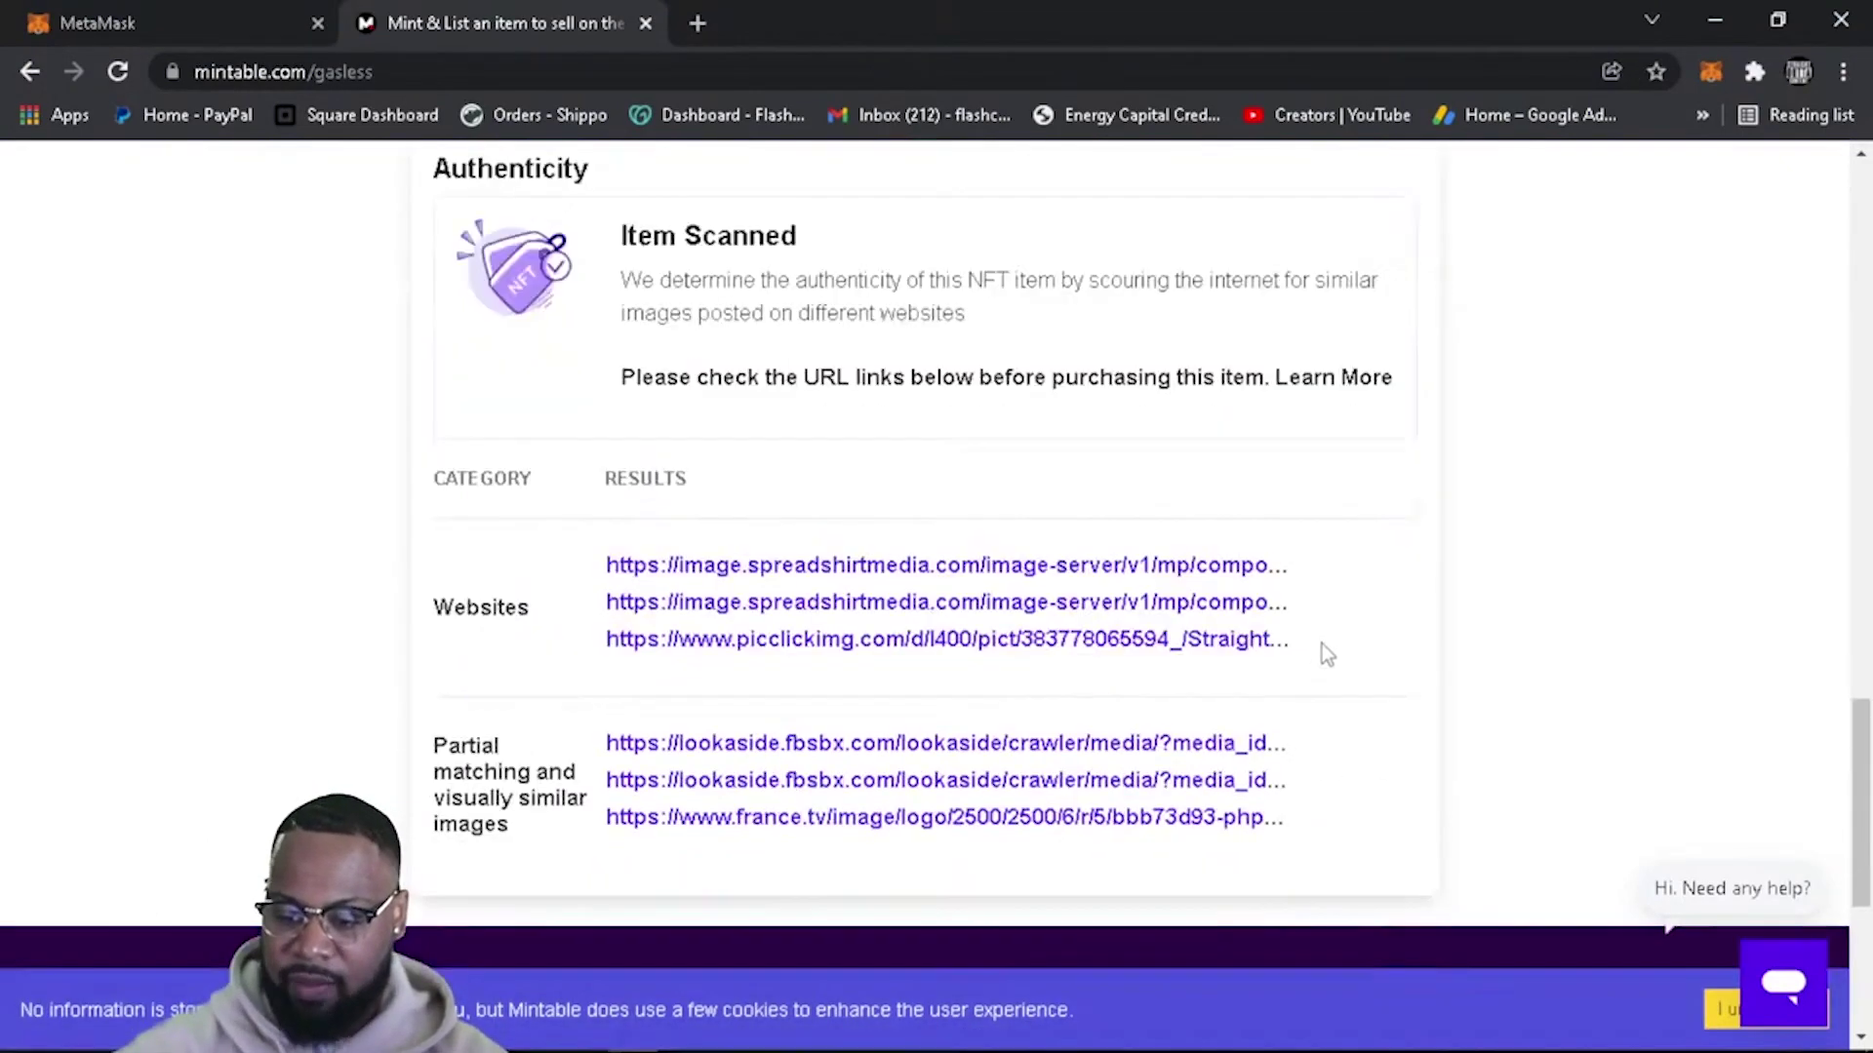
scroll(1336, 682, "down", 2)
scroll(605, 634, "up", 4)
scroll(617, 675, "down", 1)
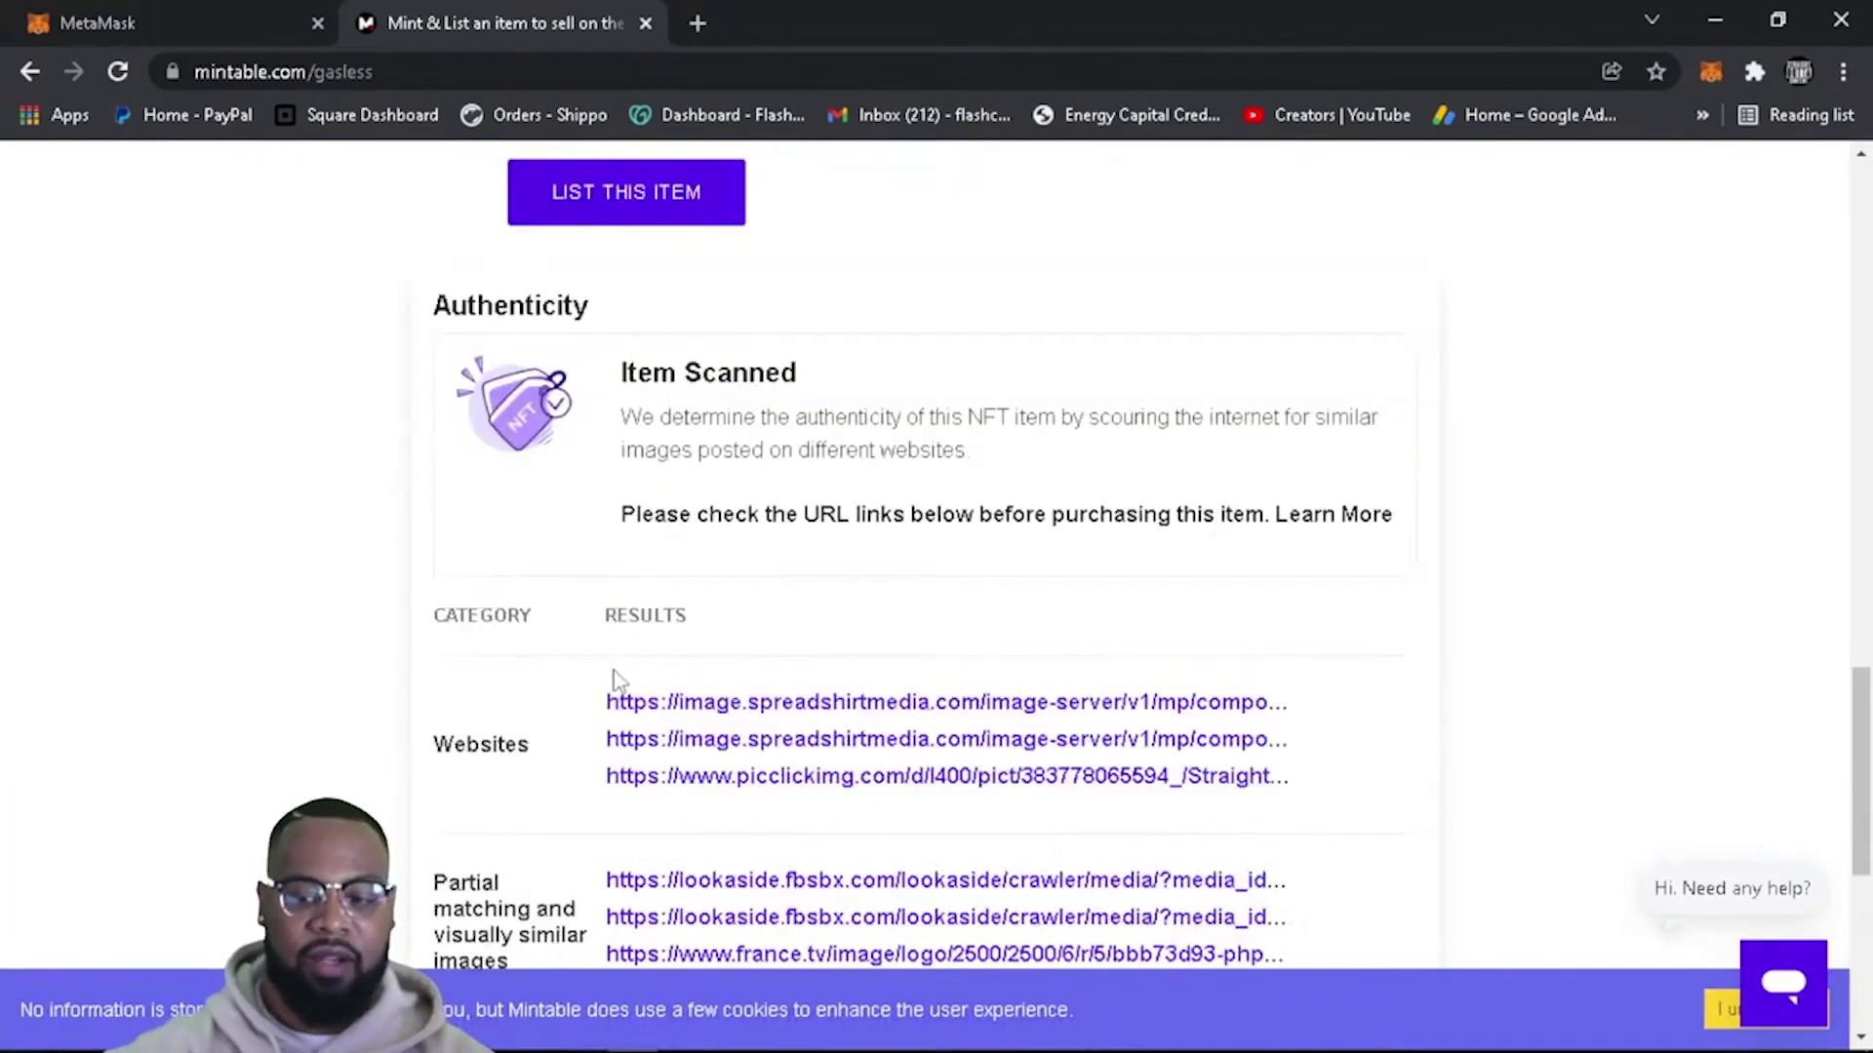
scroll(614, 683, "up", 8)
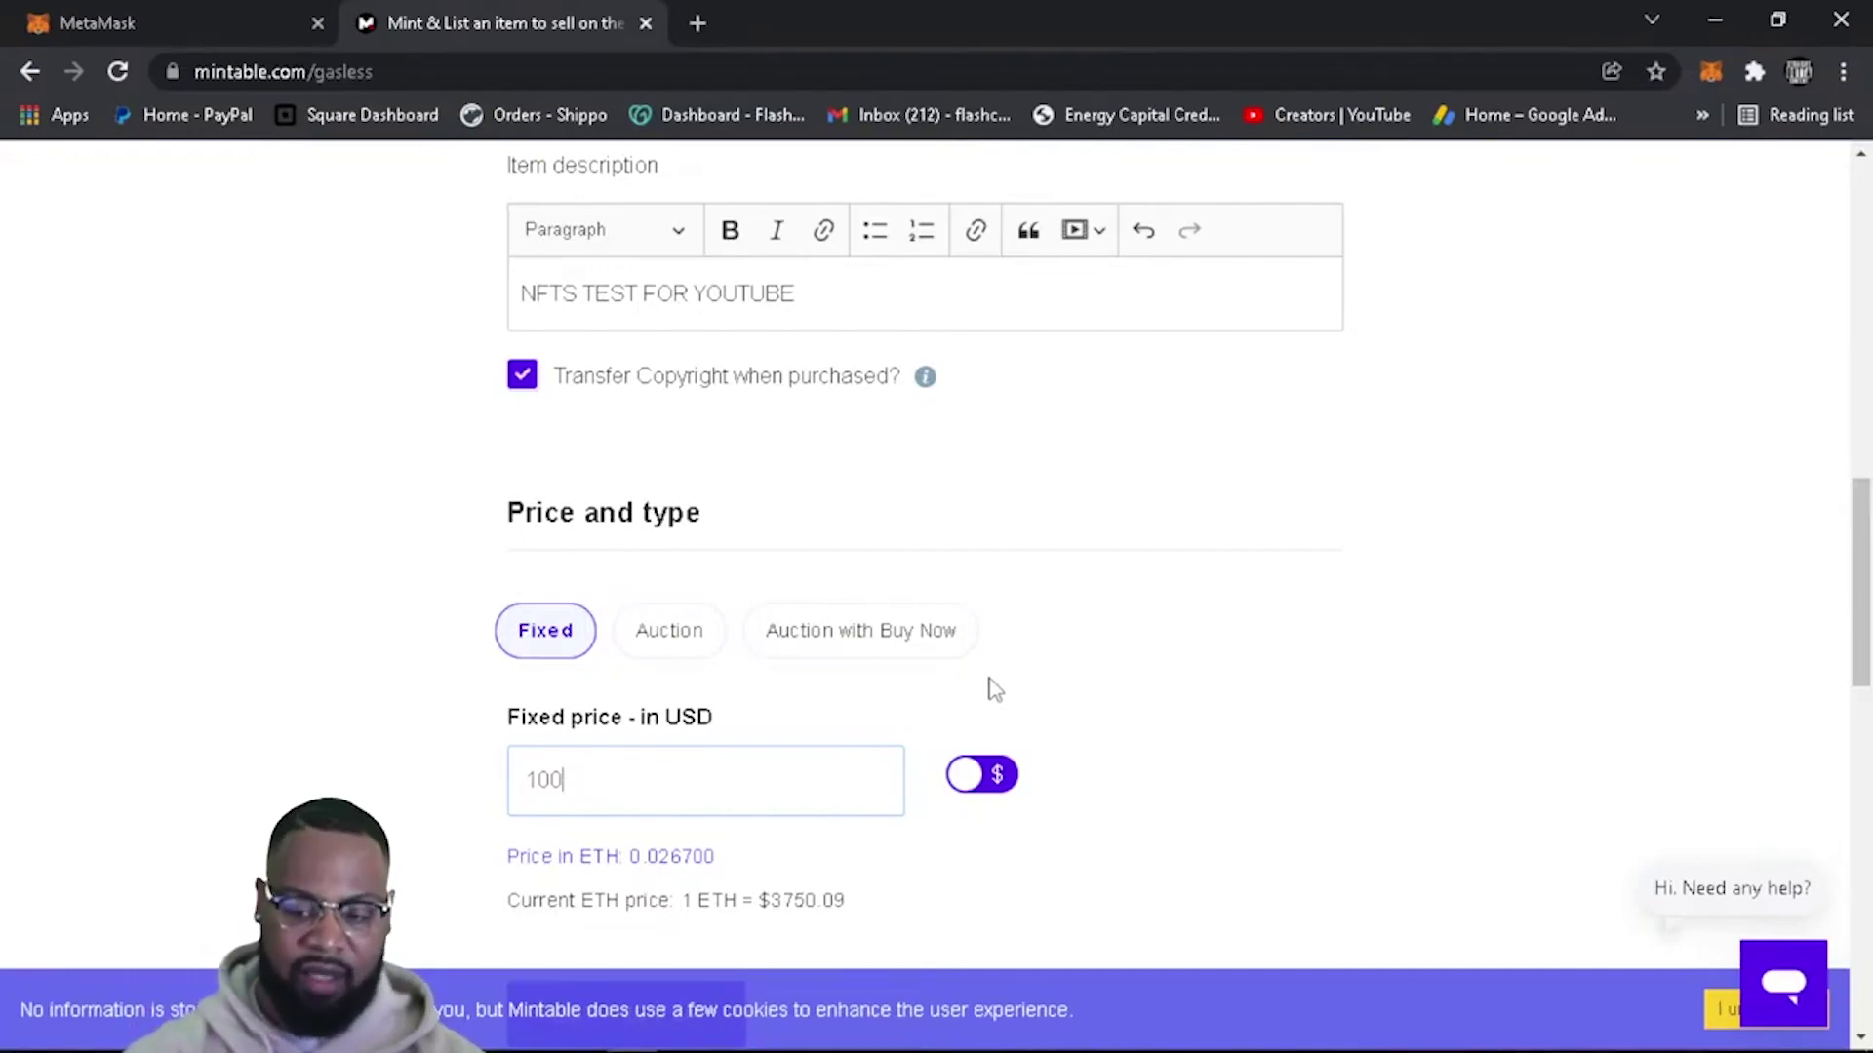
scroll(1024, 669, "down", 10)
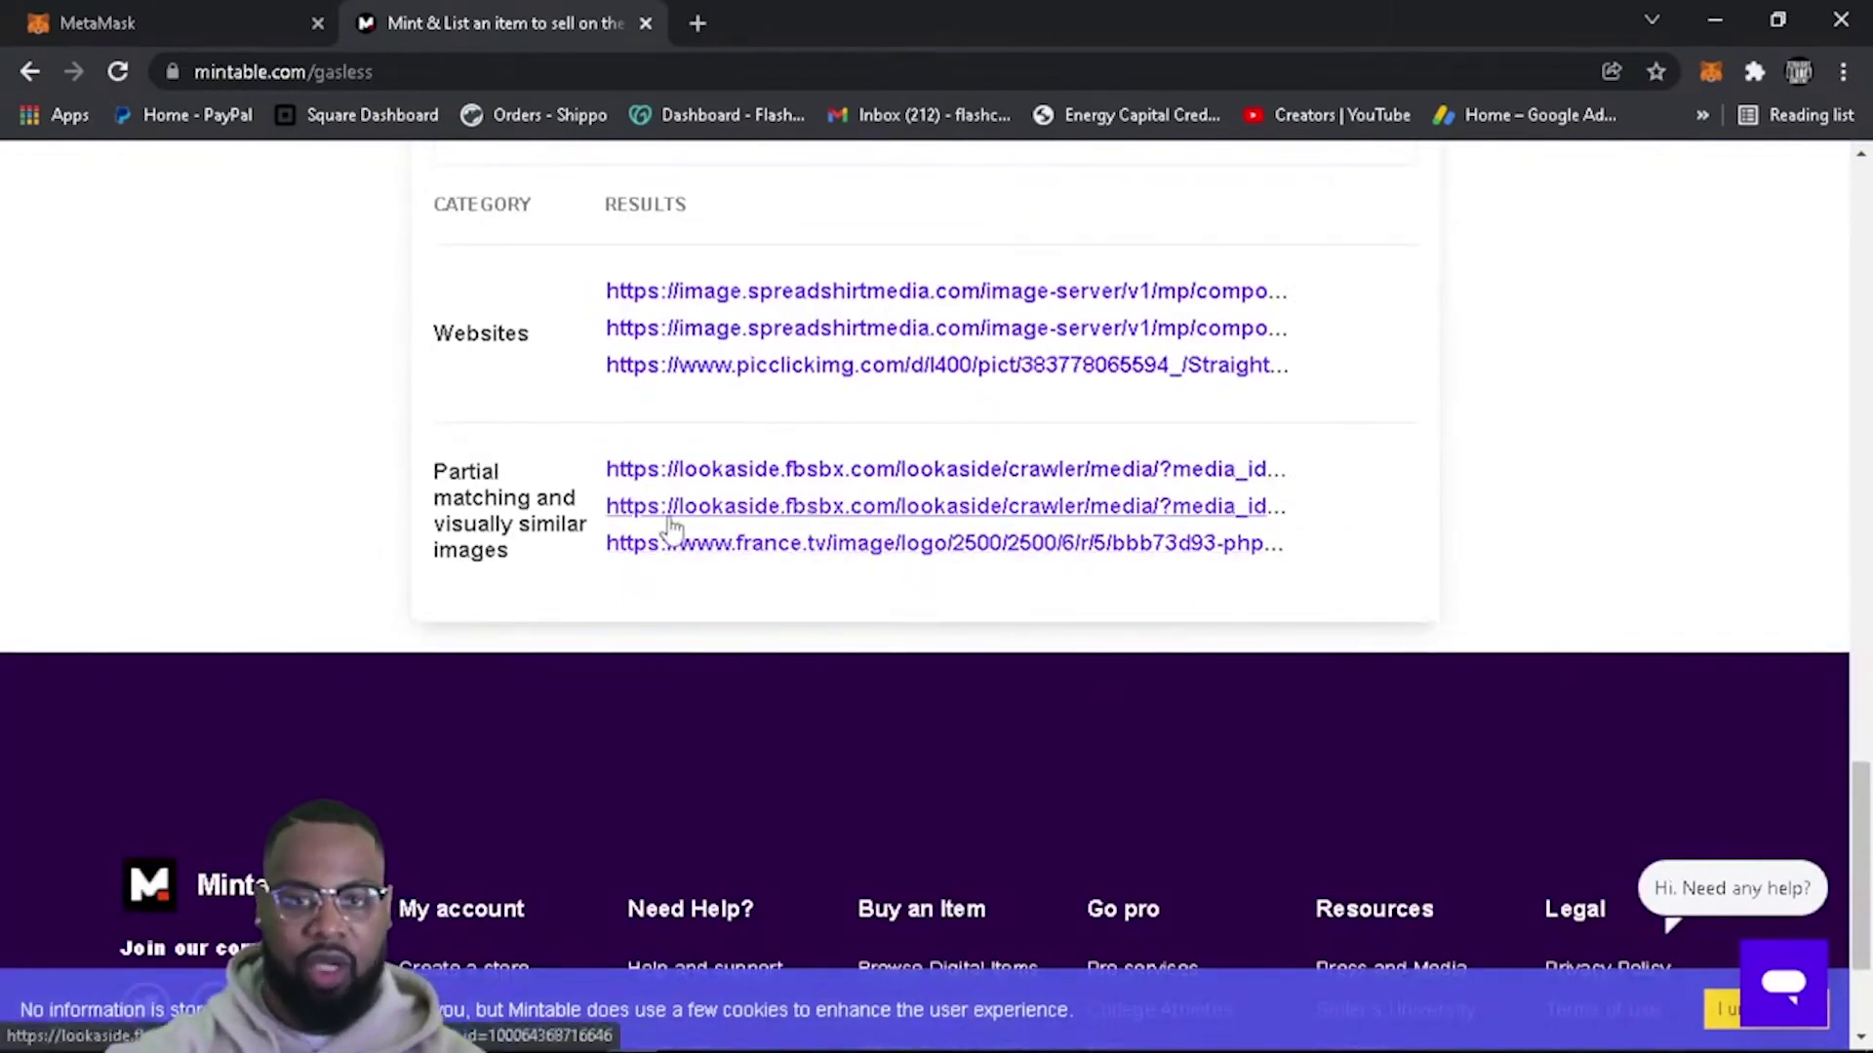
scroll(663, 532, "up", 5)
scroll(661, 527, "up", 4)
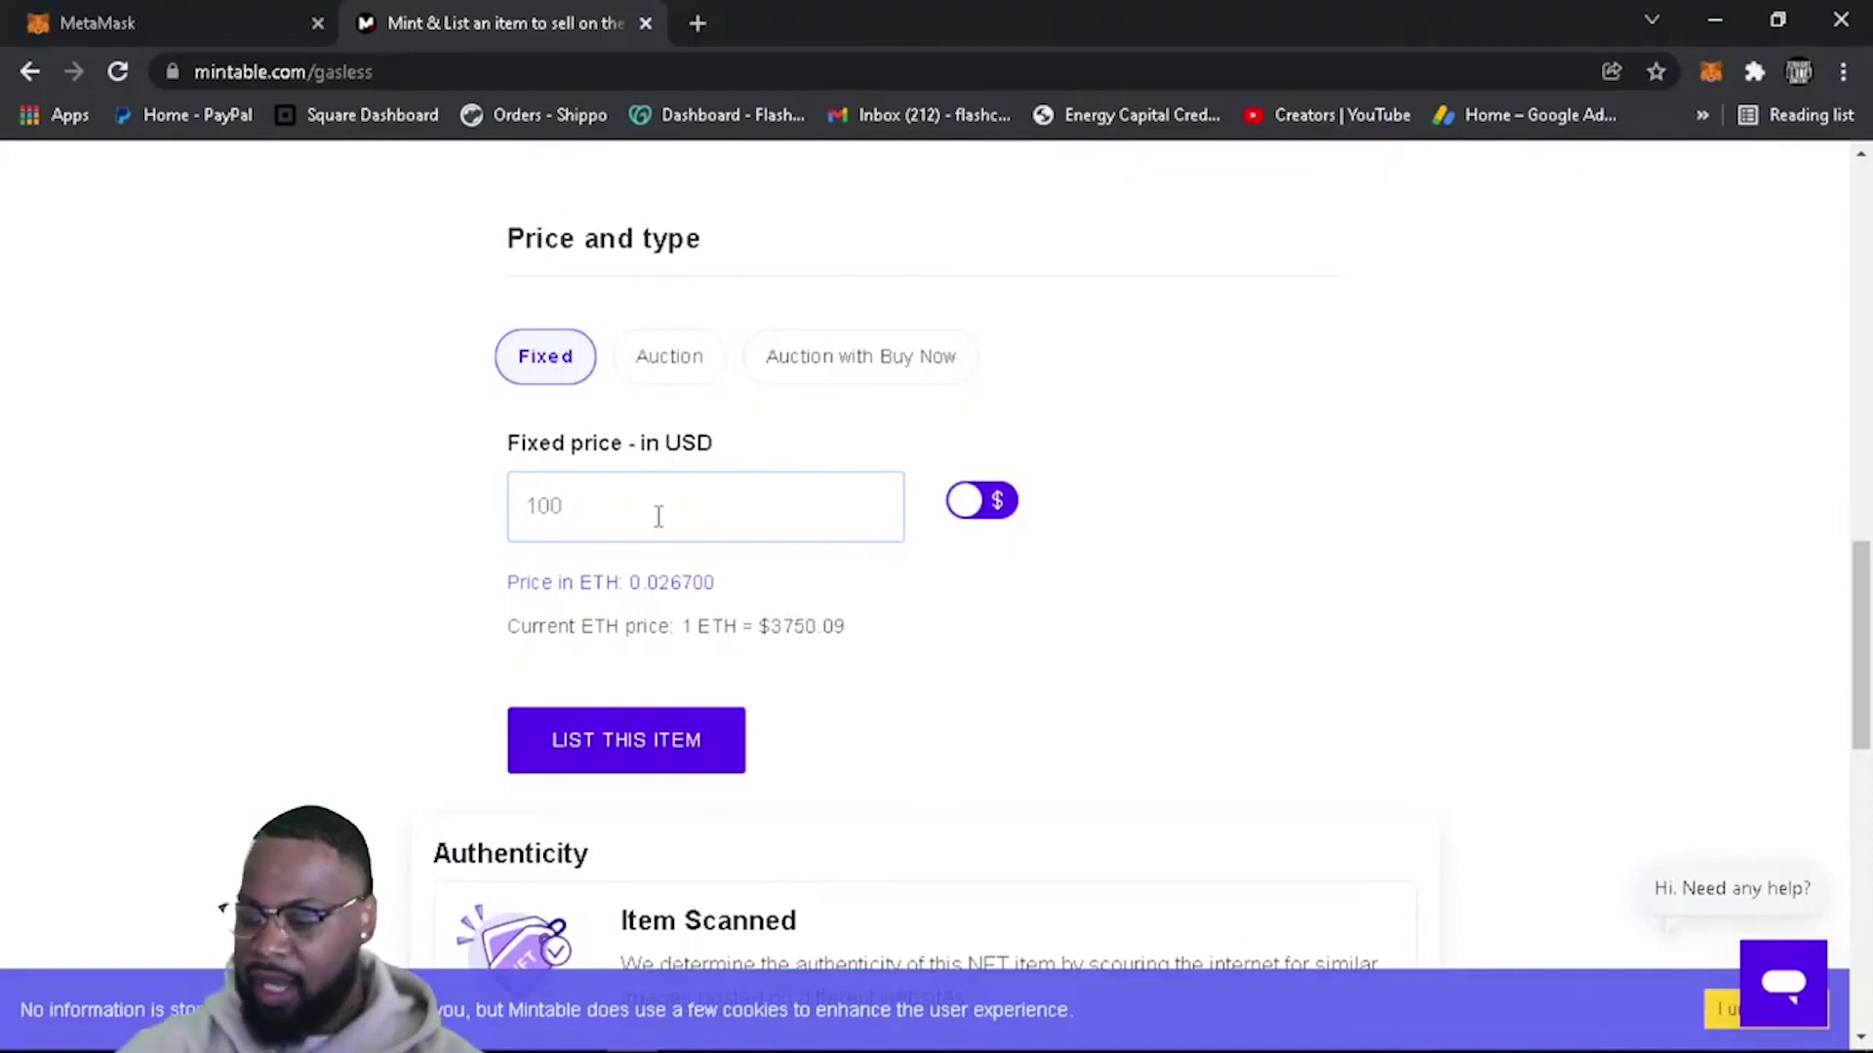
List the item for sale and sign the resulting signature request in MetaMask.
right_click(653, 517)
left_click(572, 766)
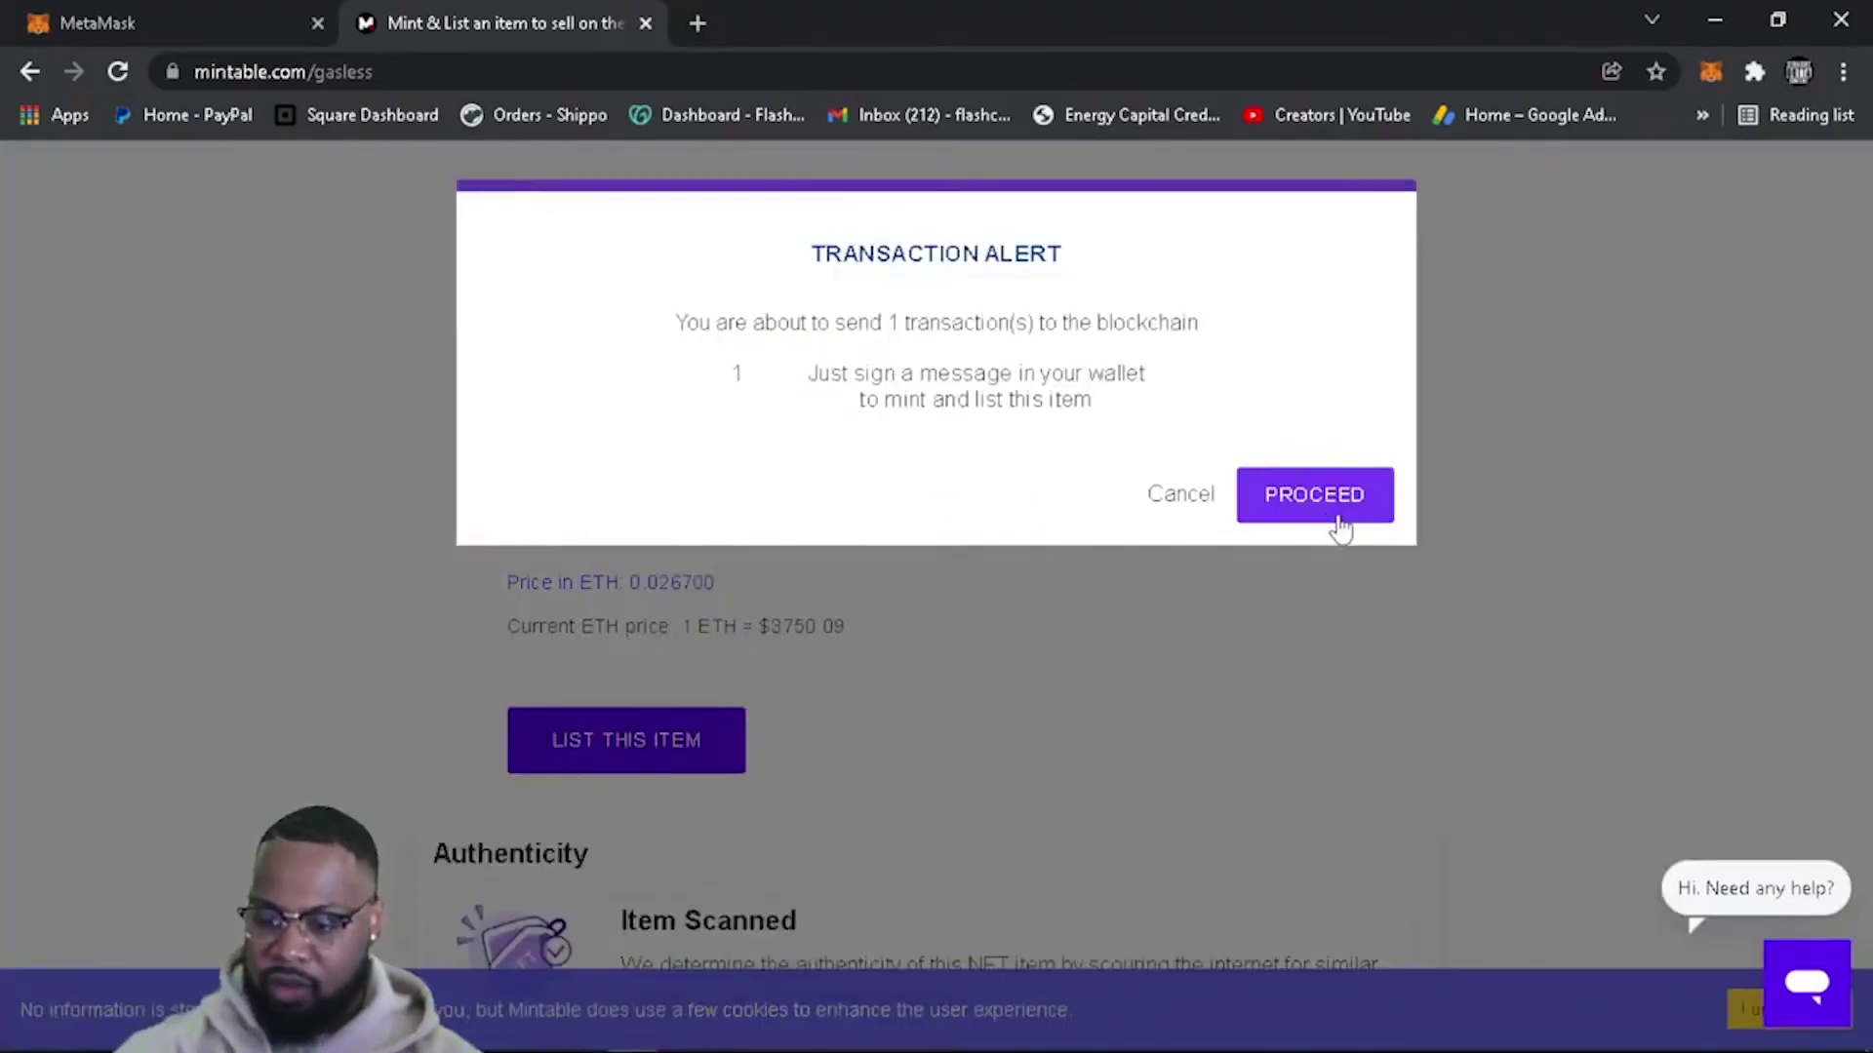
left_click(1336, 519)
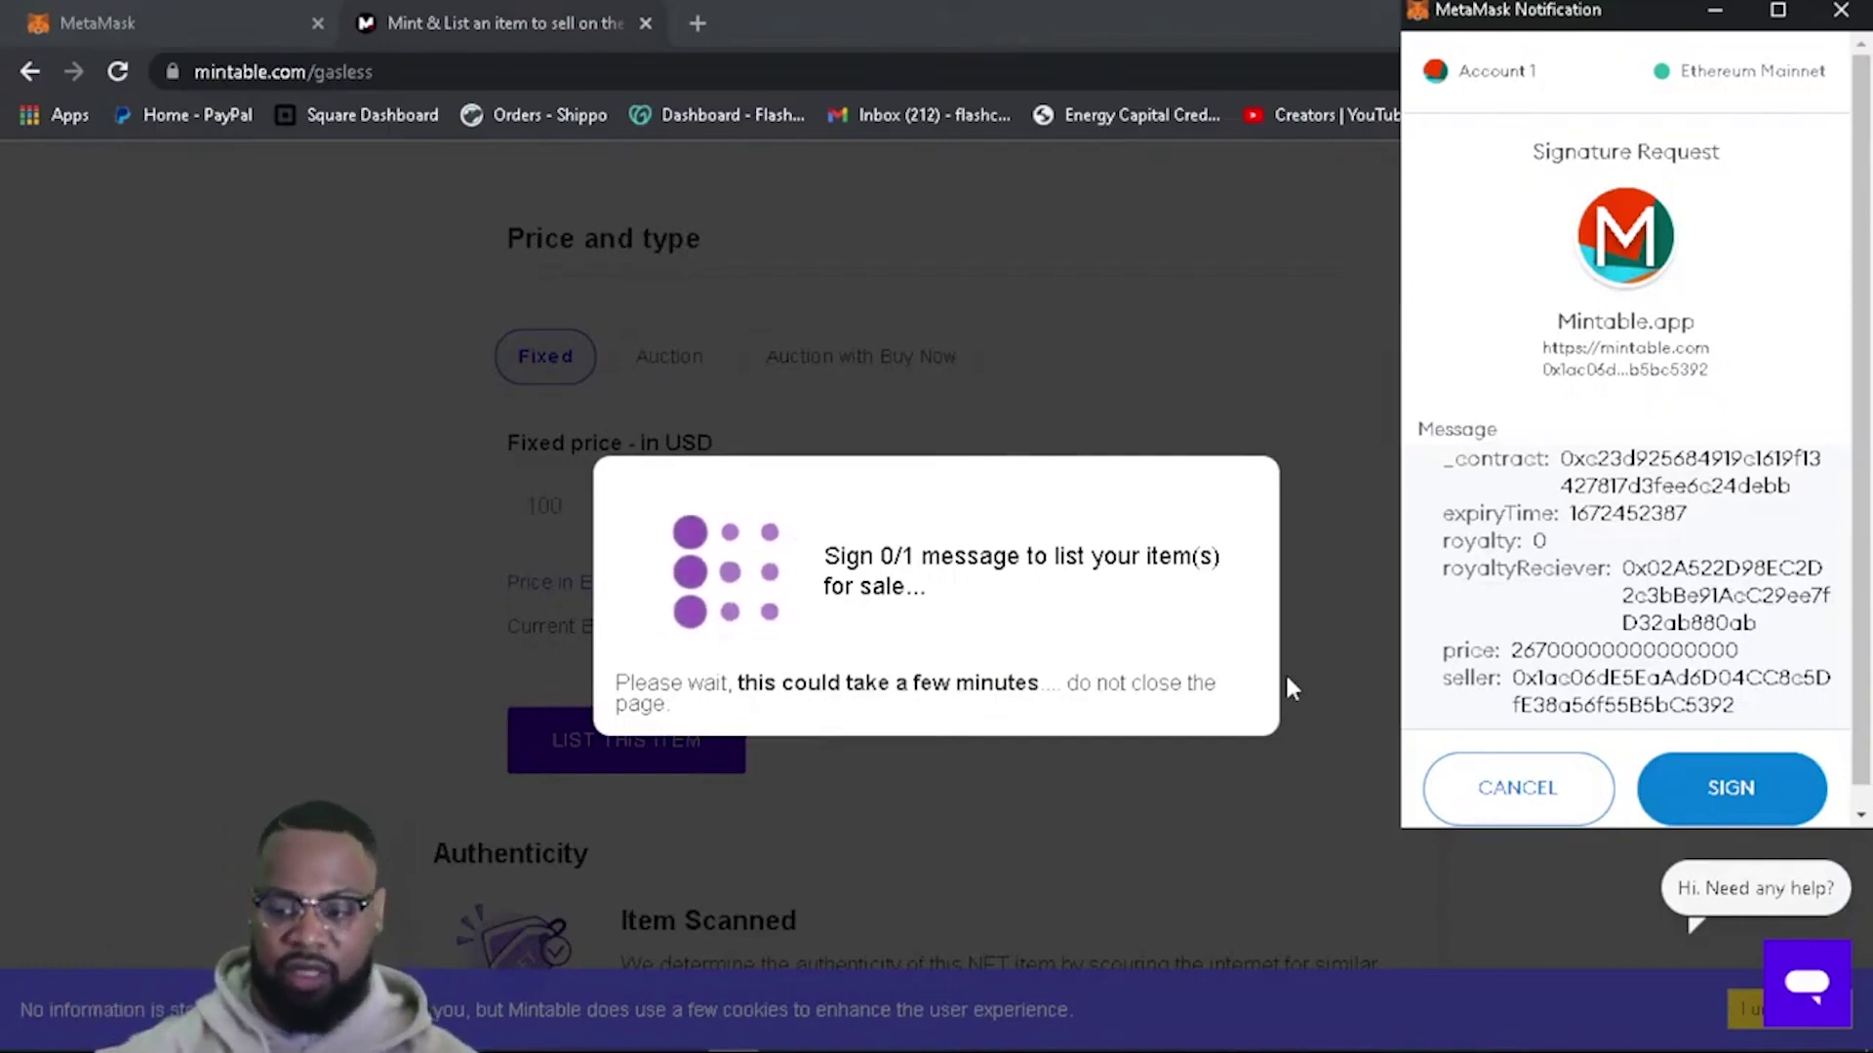
left_click(1732, 787)
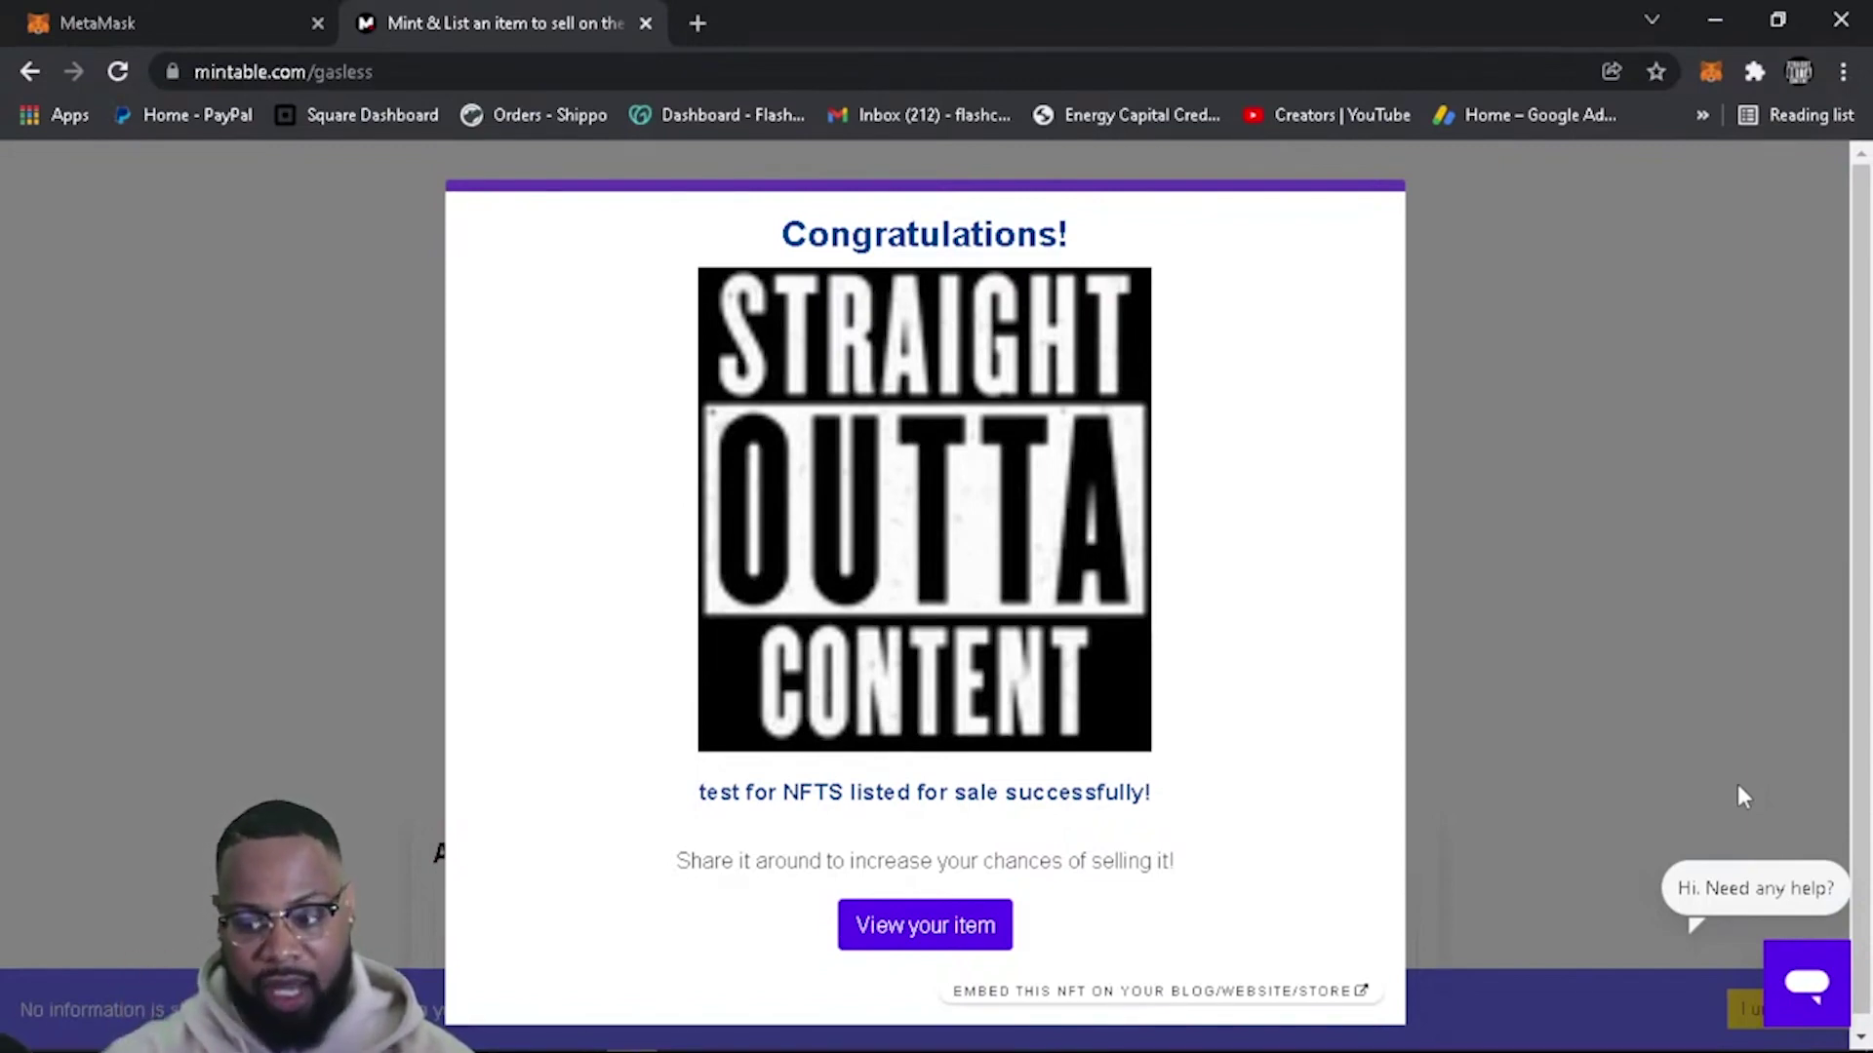
Open the newly listed item's page and examine its details, purchase options and sharing options.
left_click(928, 928)
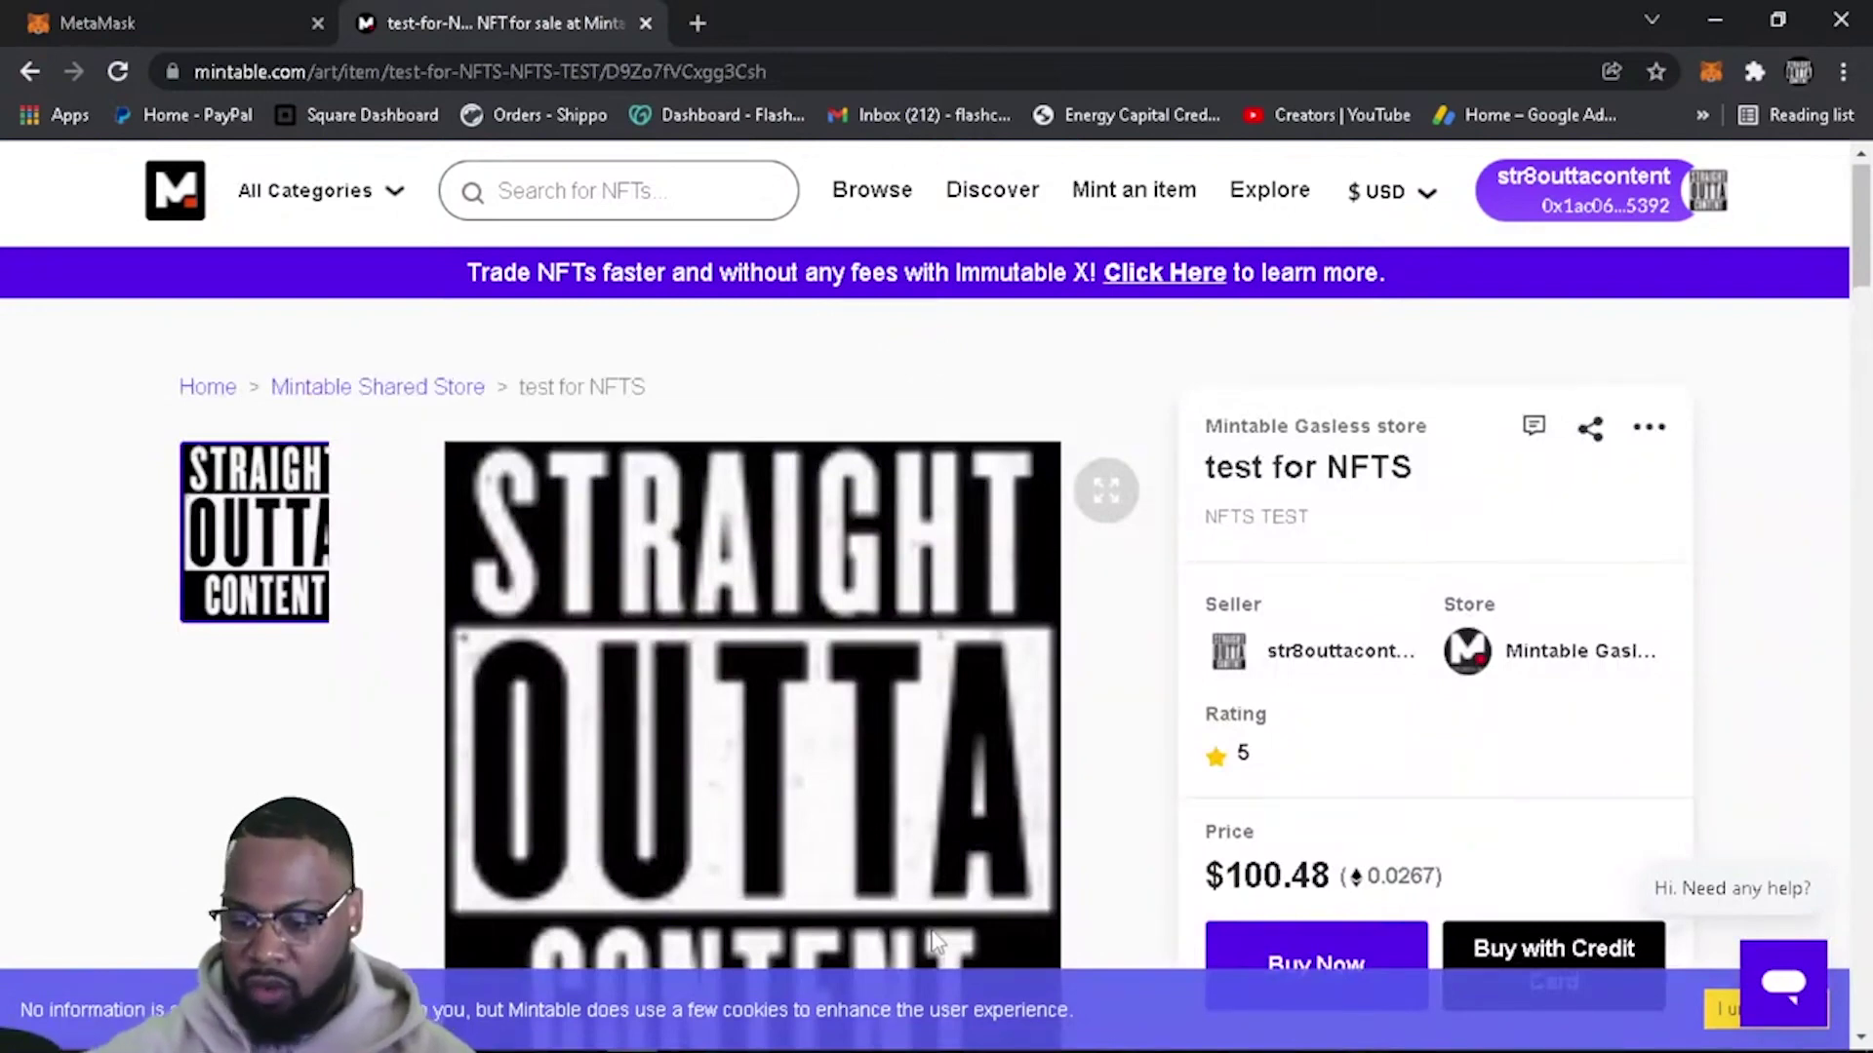
scroll(1041, 739, "down", 3)
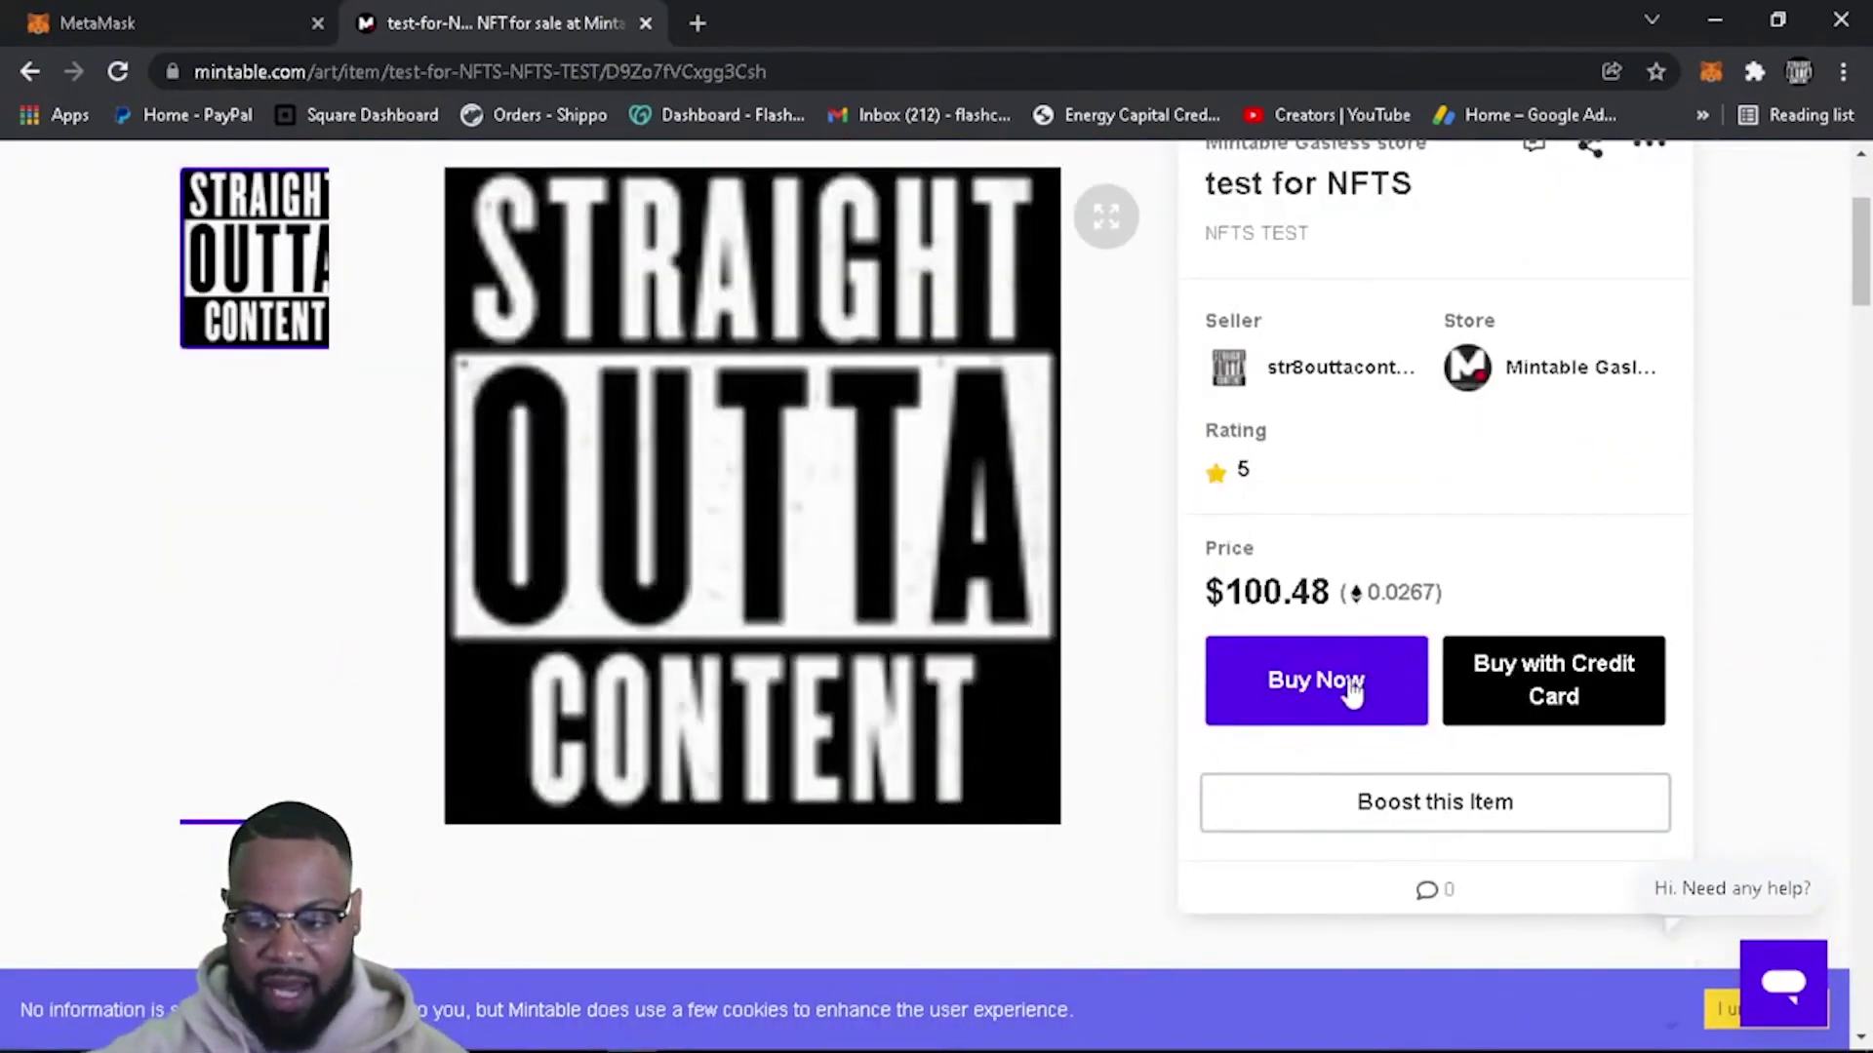
scroll(1139, 743, "up", 3)
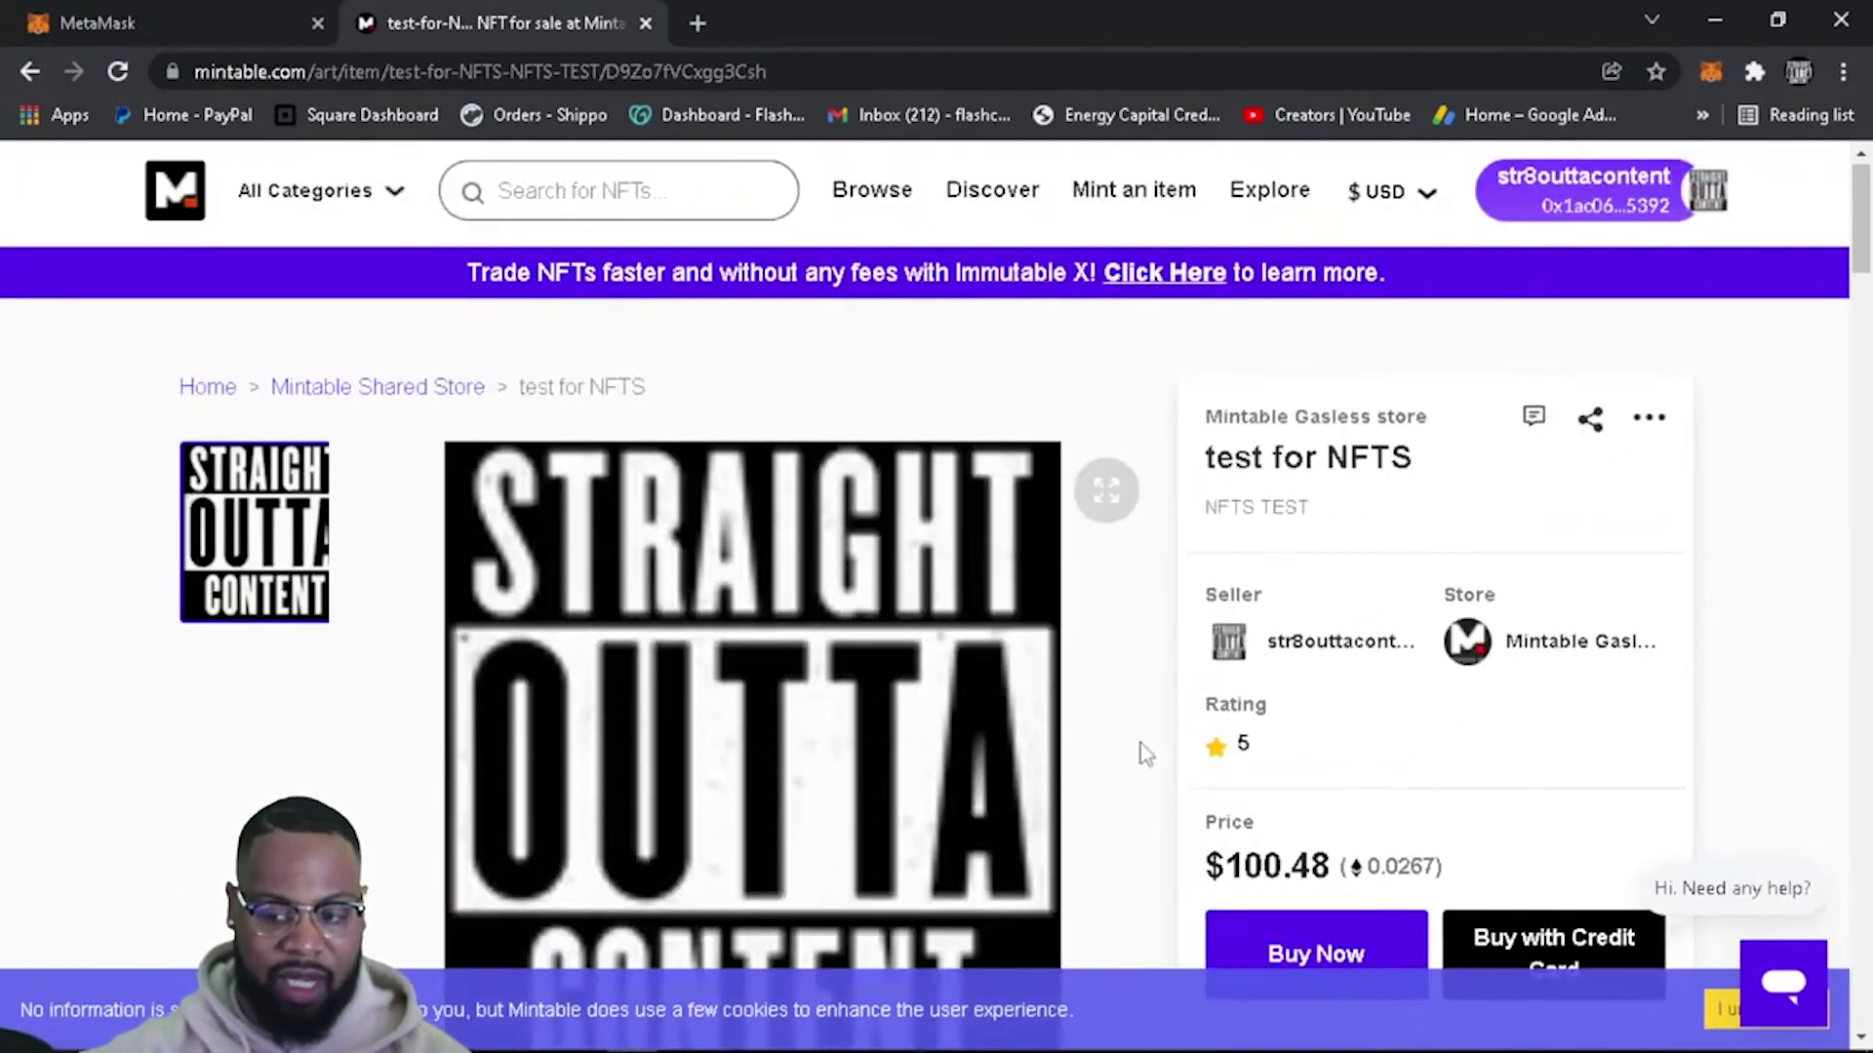
scroll(1139, 744, "down", 3)
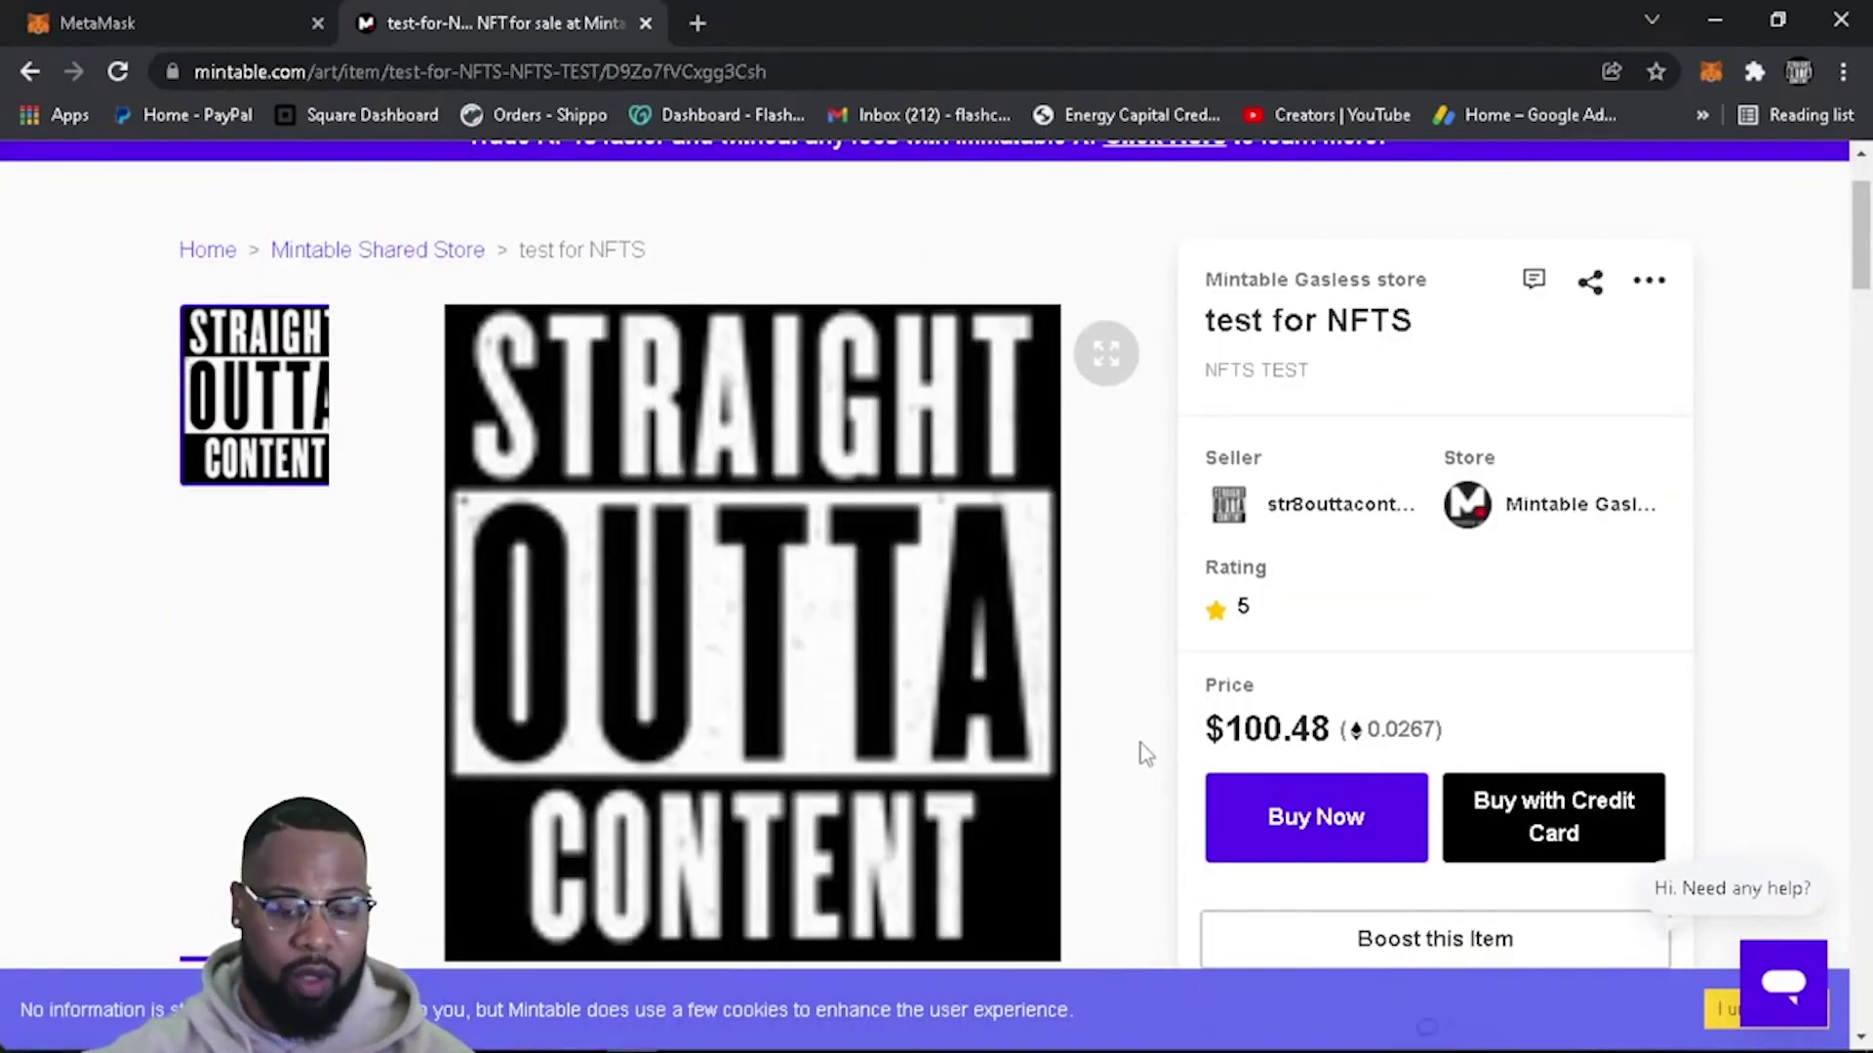
scroll(1139, 743, "down", 2)
scroll(1139, 744, "up", 3)
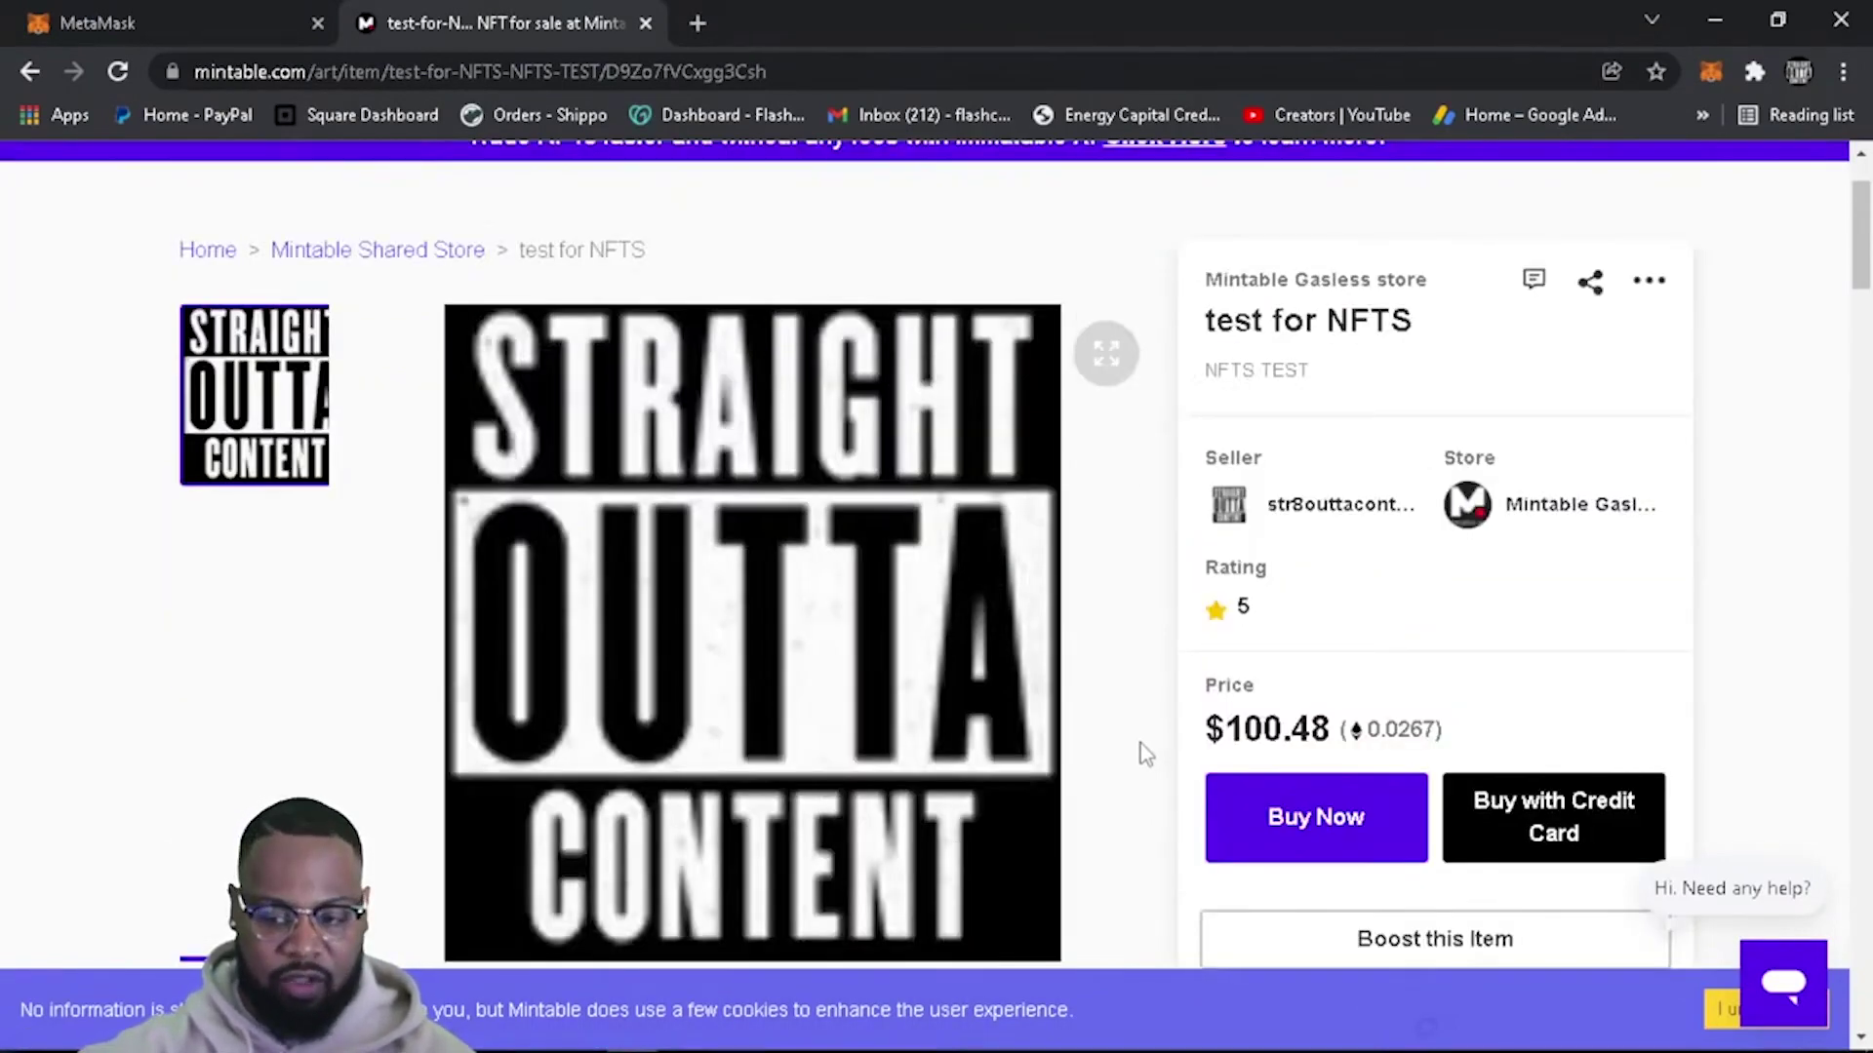
scroll(1139, 743, "up", 2)
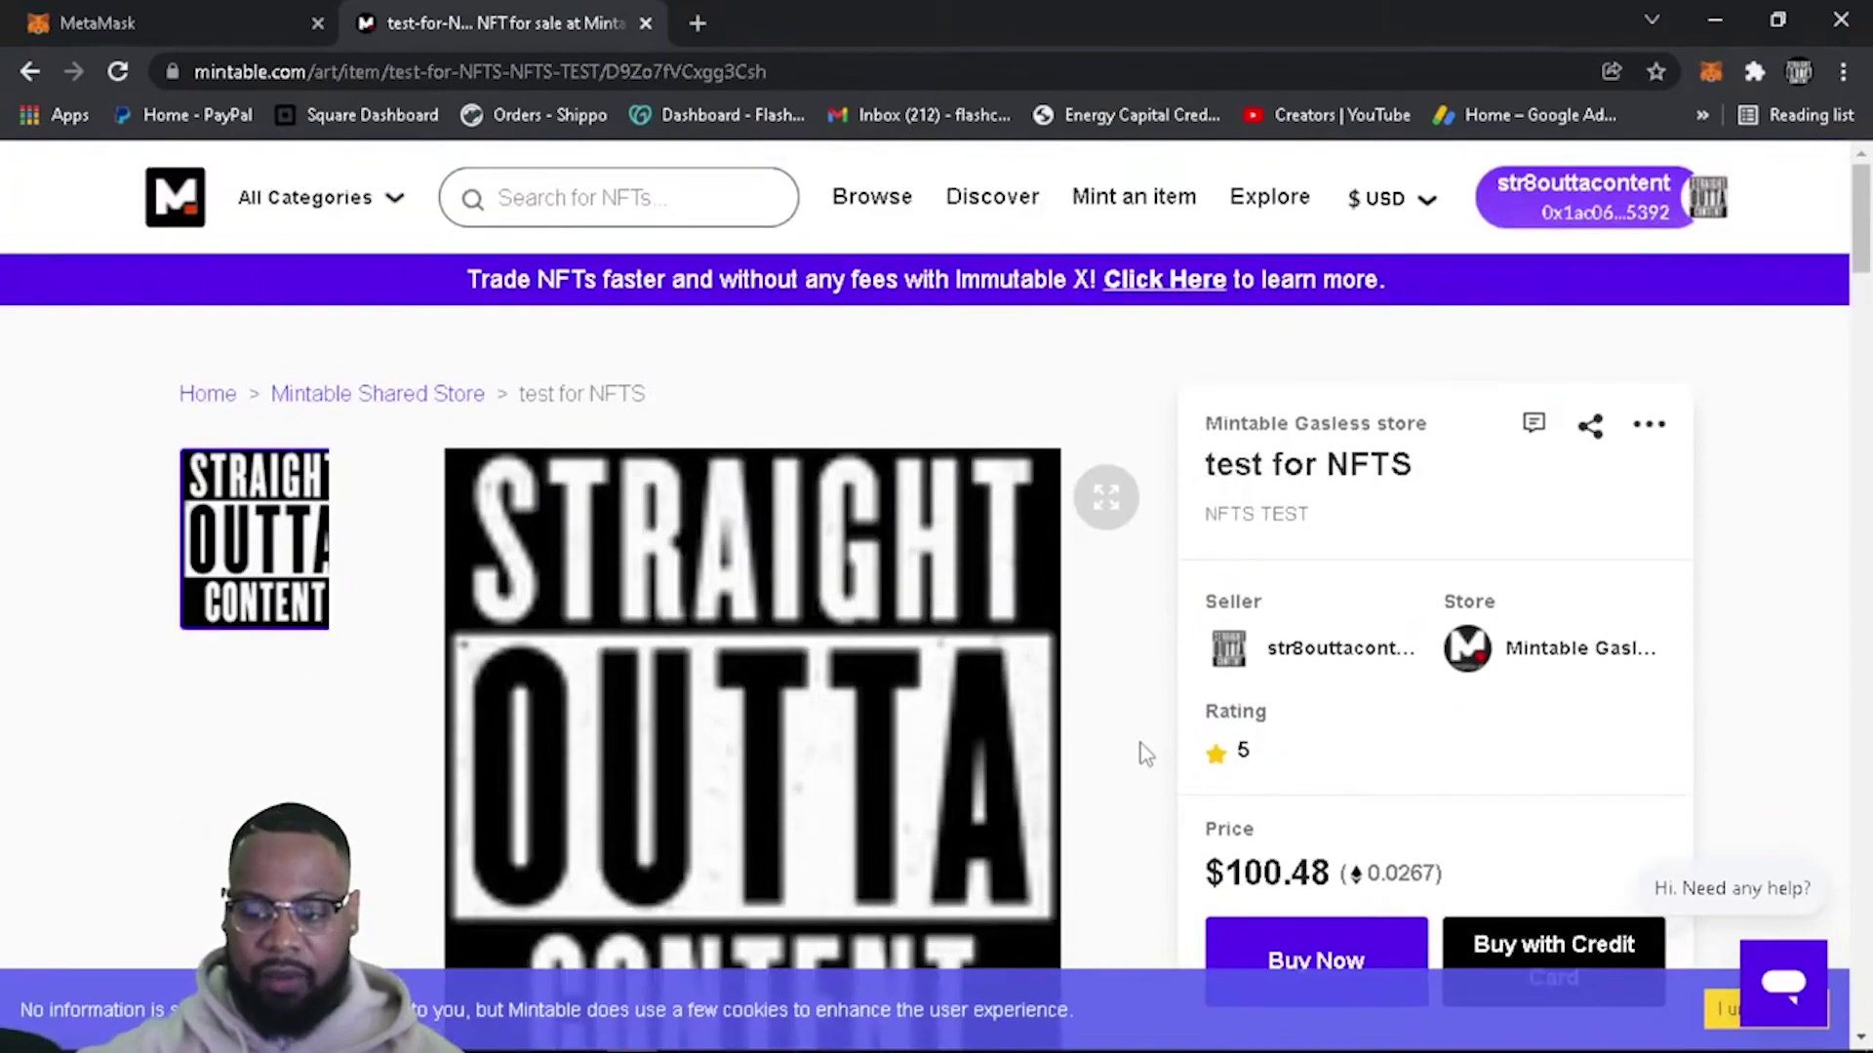
scroll(1140, 744, "down", 3)
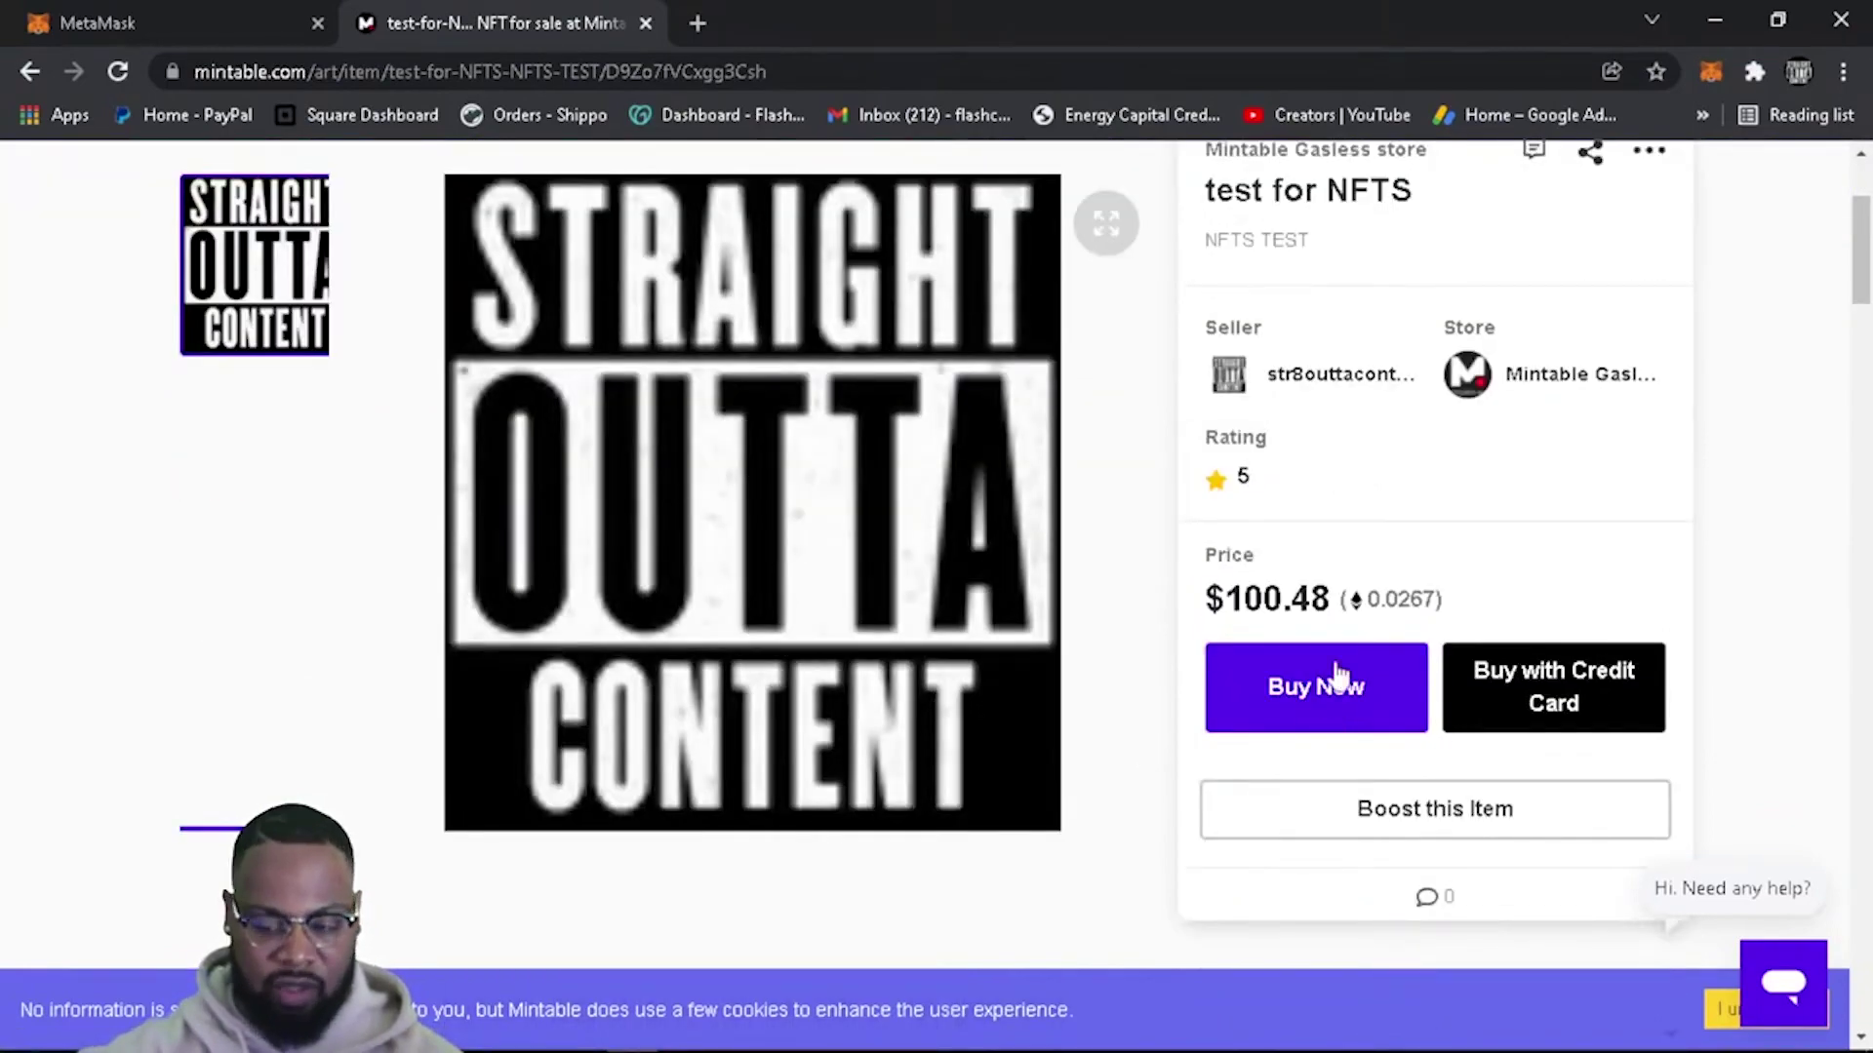
scroll(1102, 663, "up", 3)
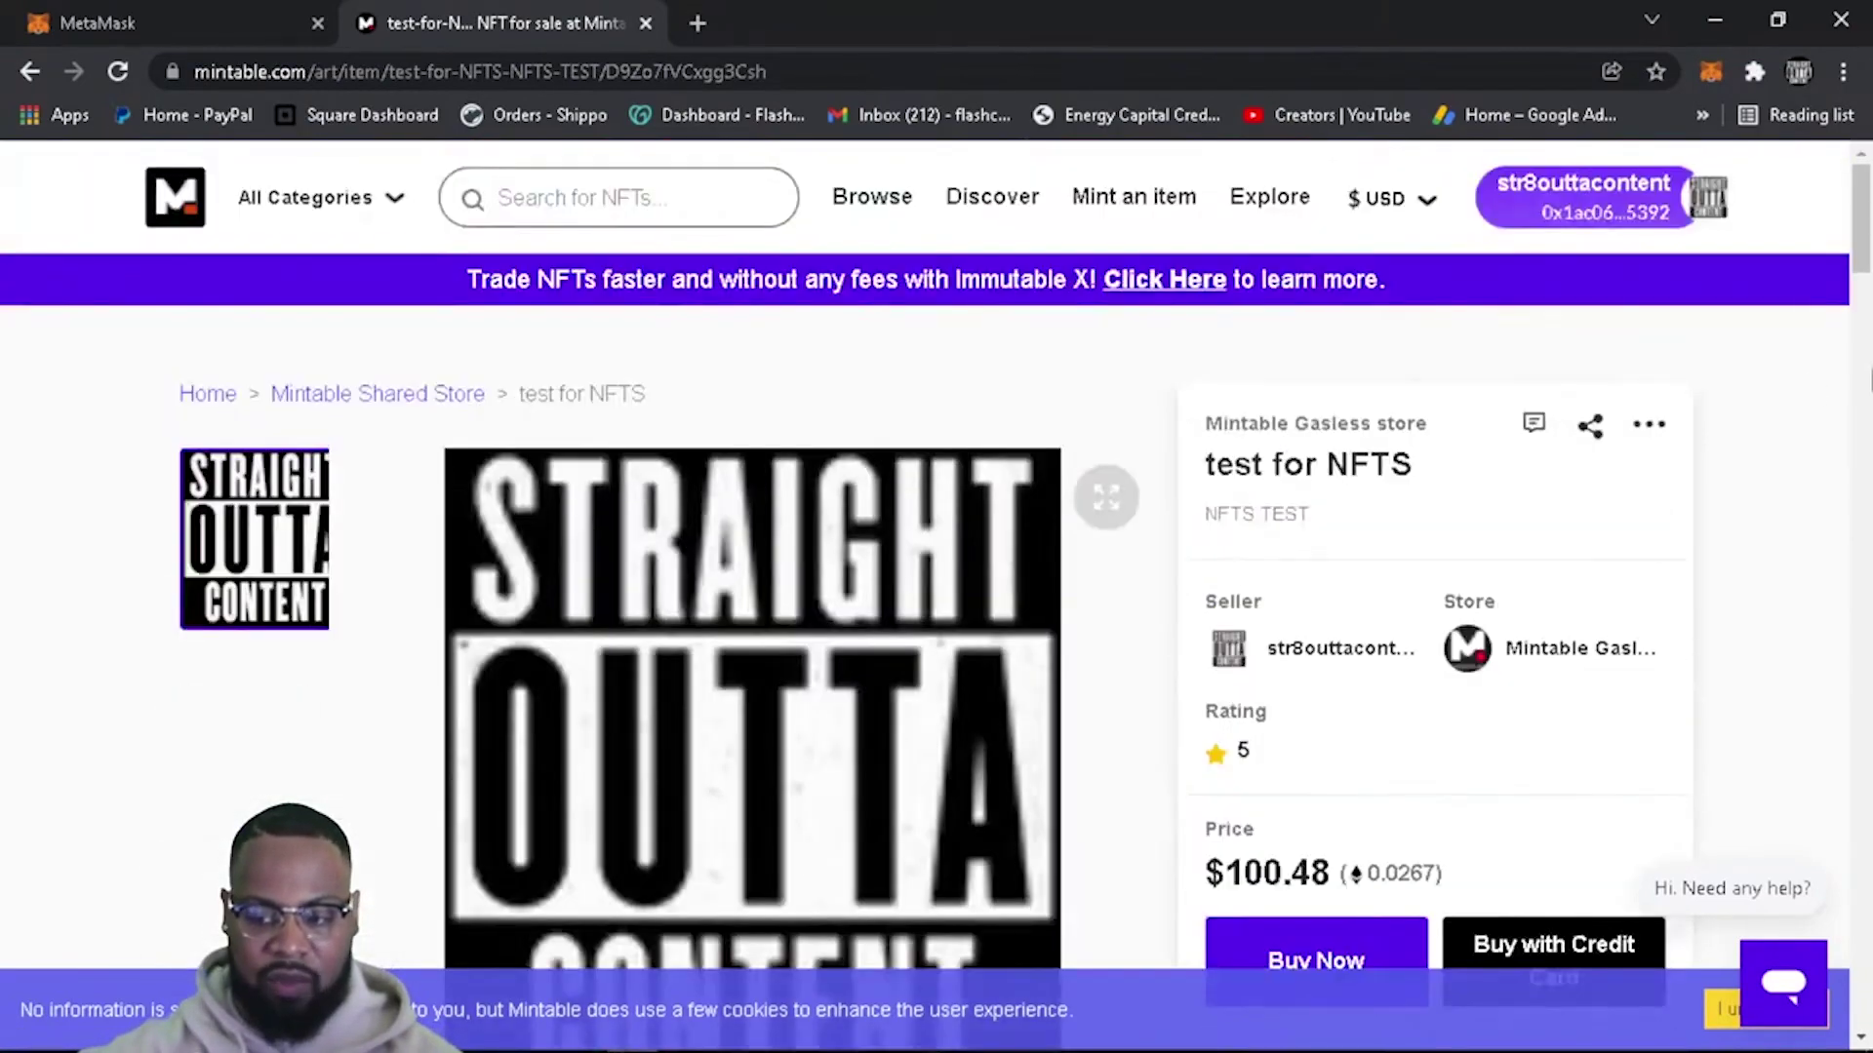
left_click(1592, 427)
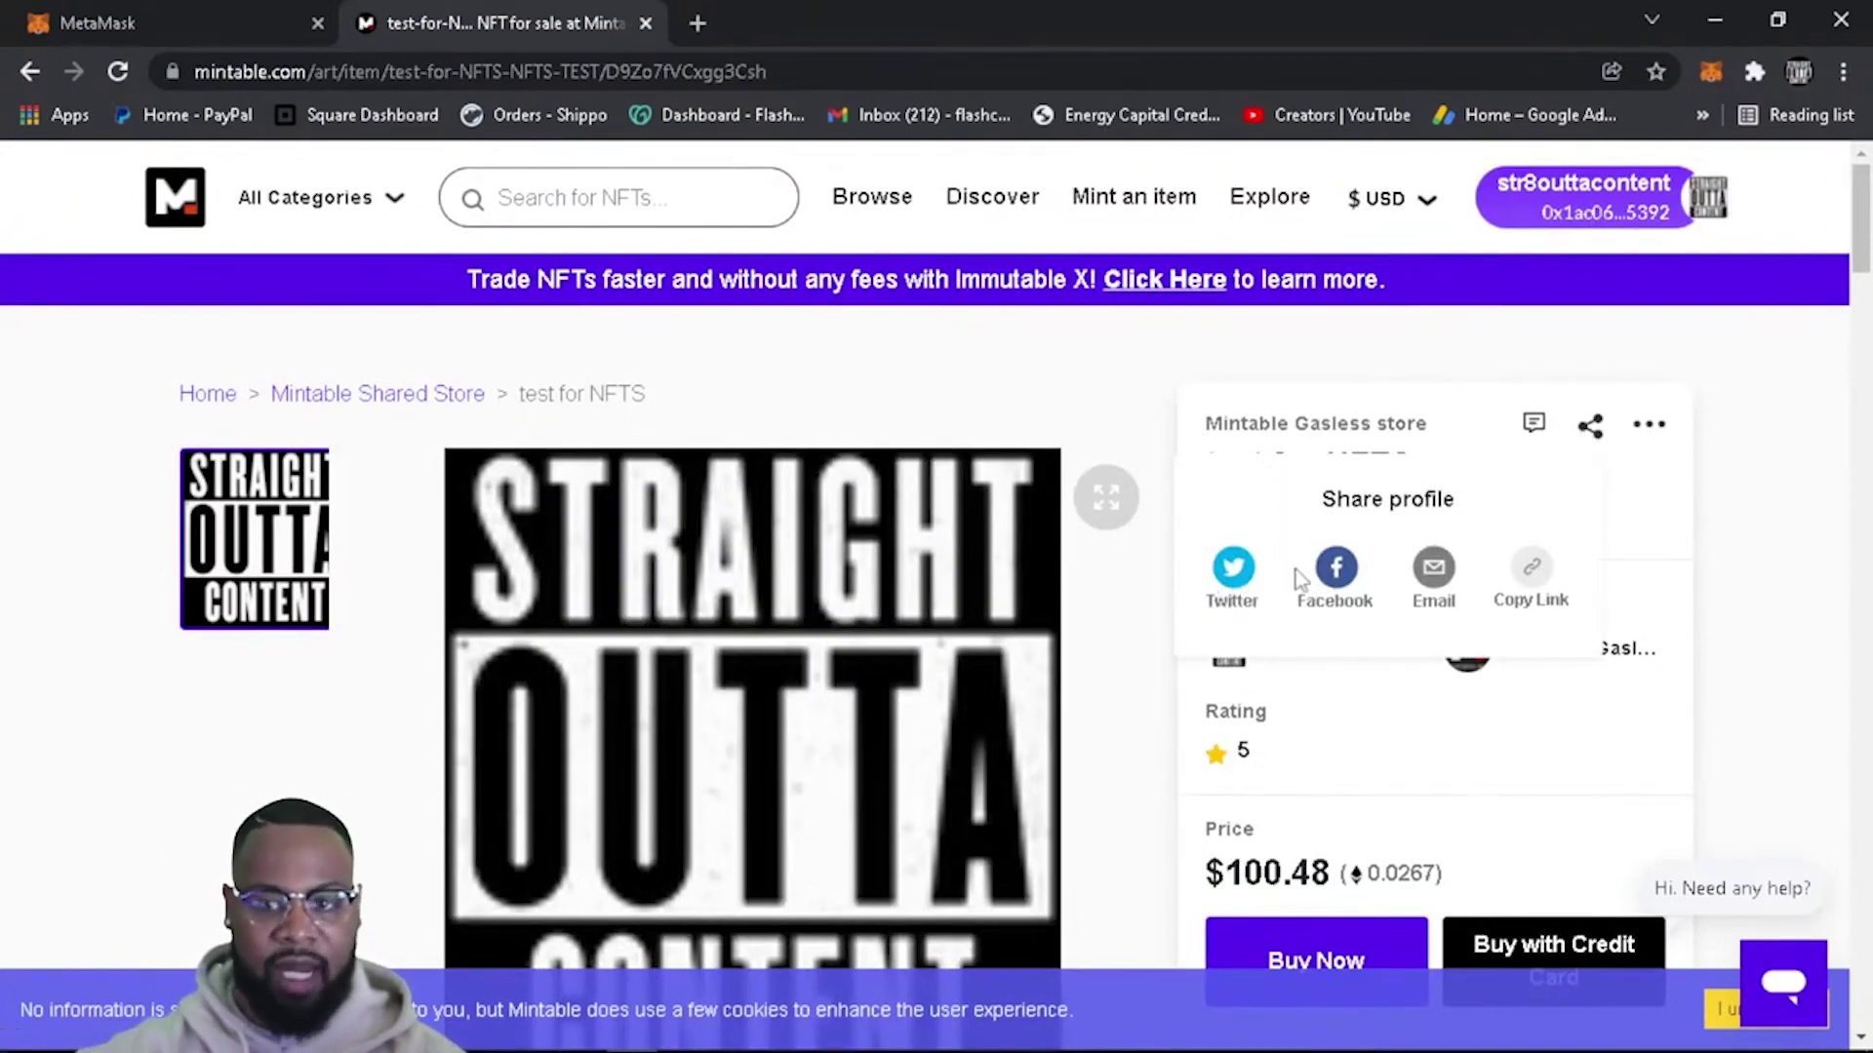
left_click(1139, 654)
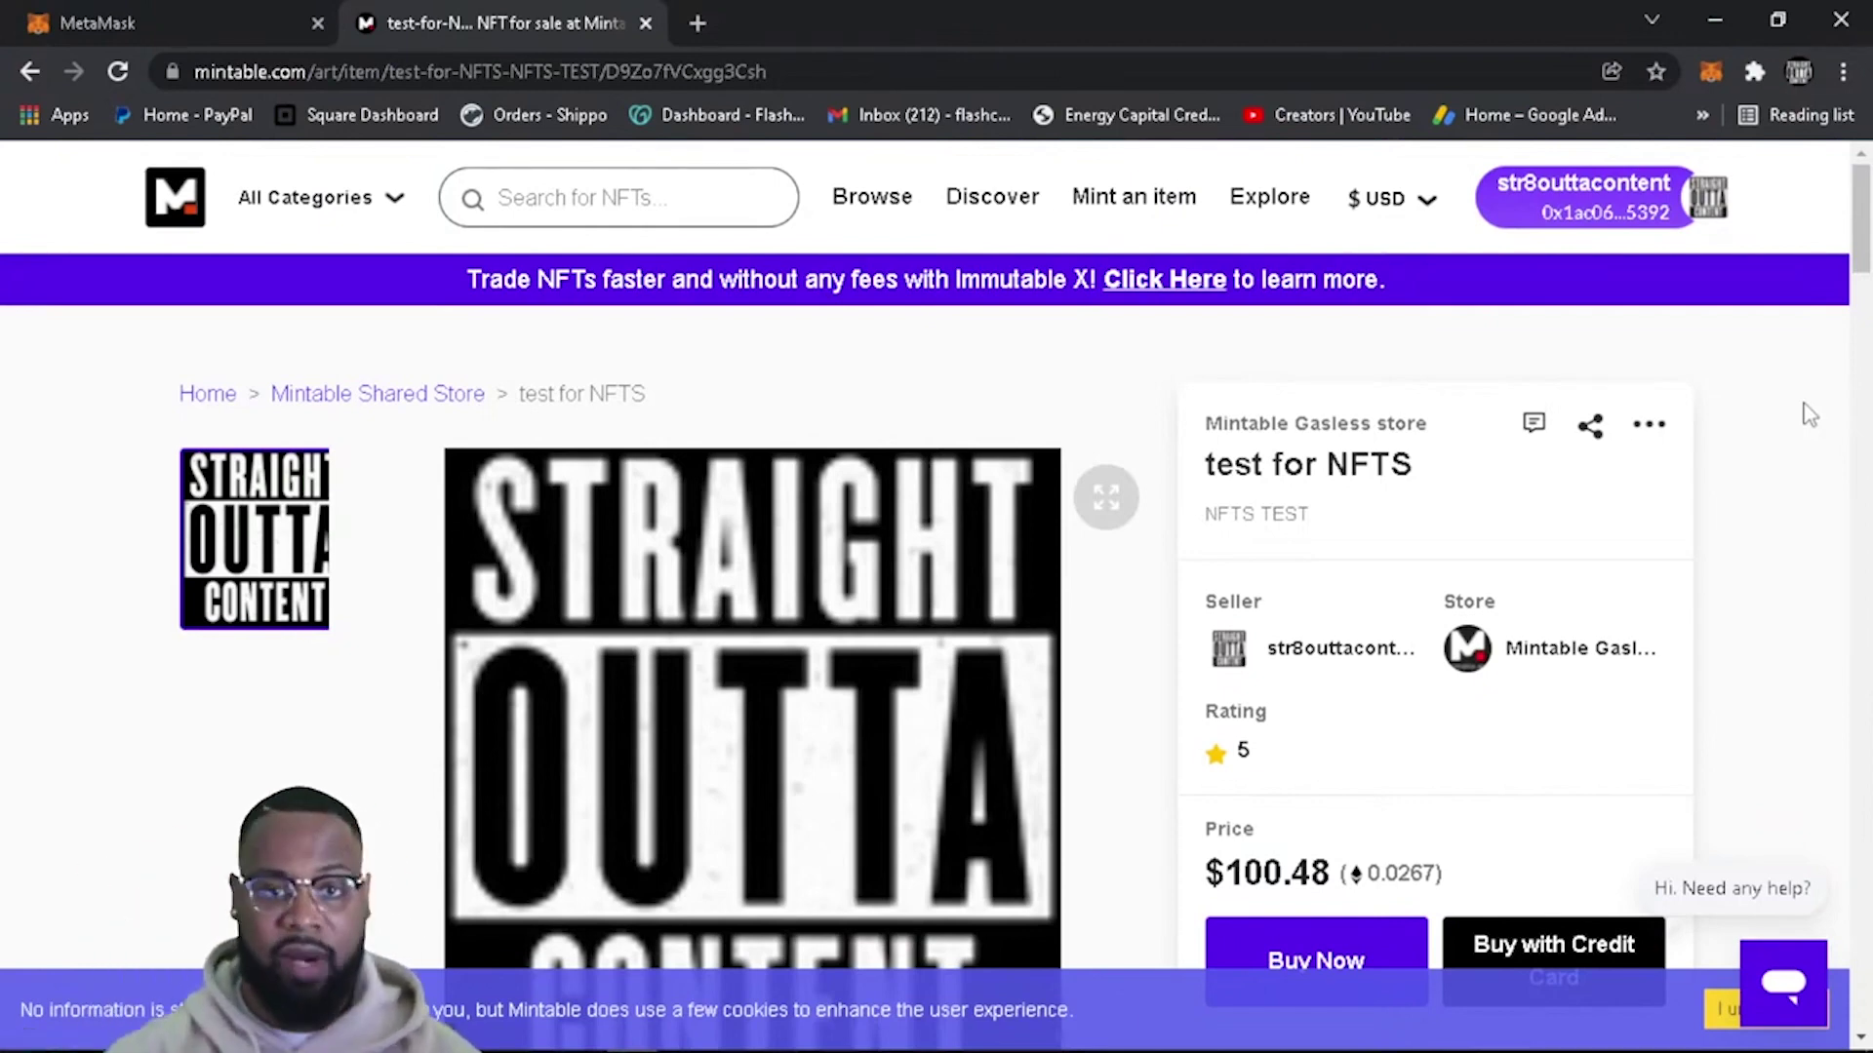
Review the item's purchase section and open the Ad Manager through the boost option.
scroll(1818, 492, "down", 4)
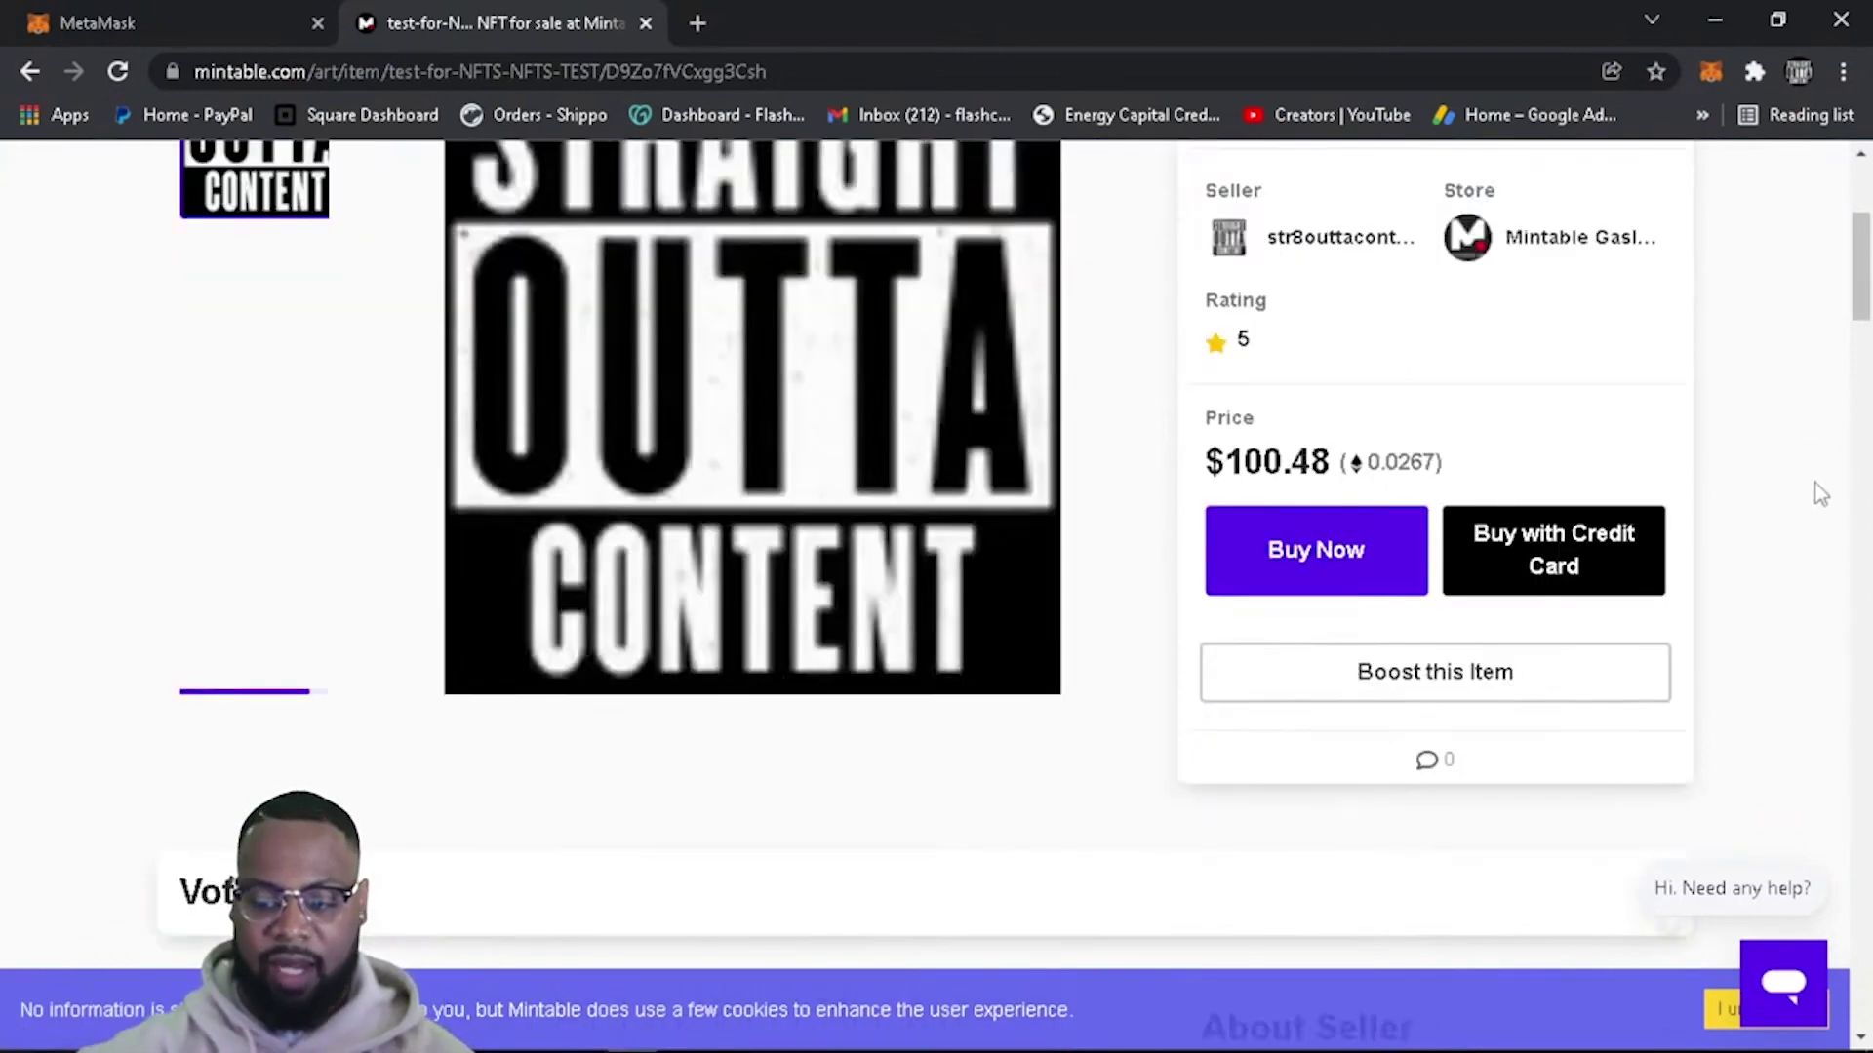
scroll(1818, 493, "up", 4)
scroll(1816, 482, "down", 6)
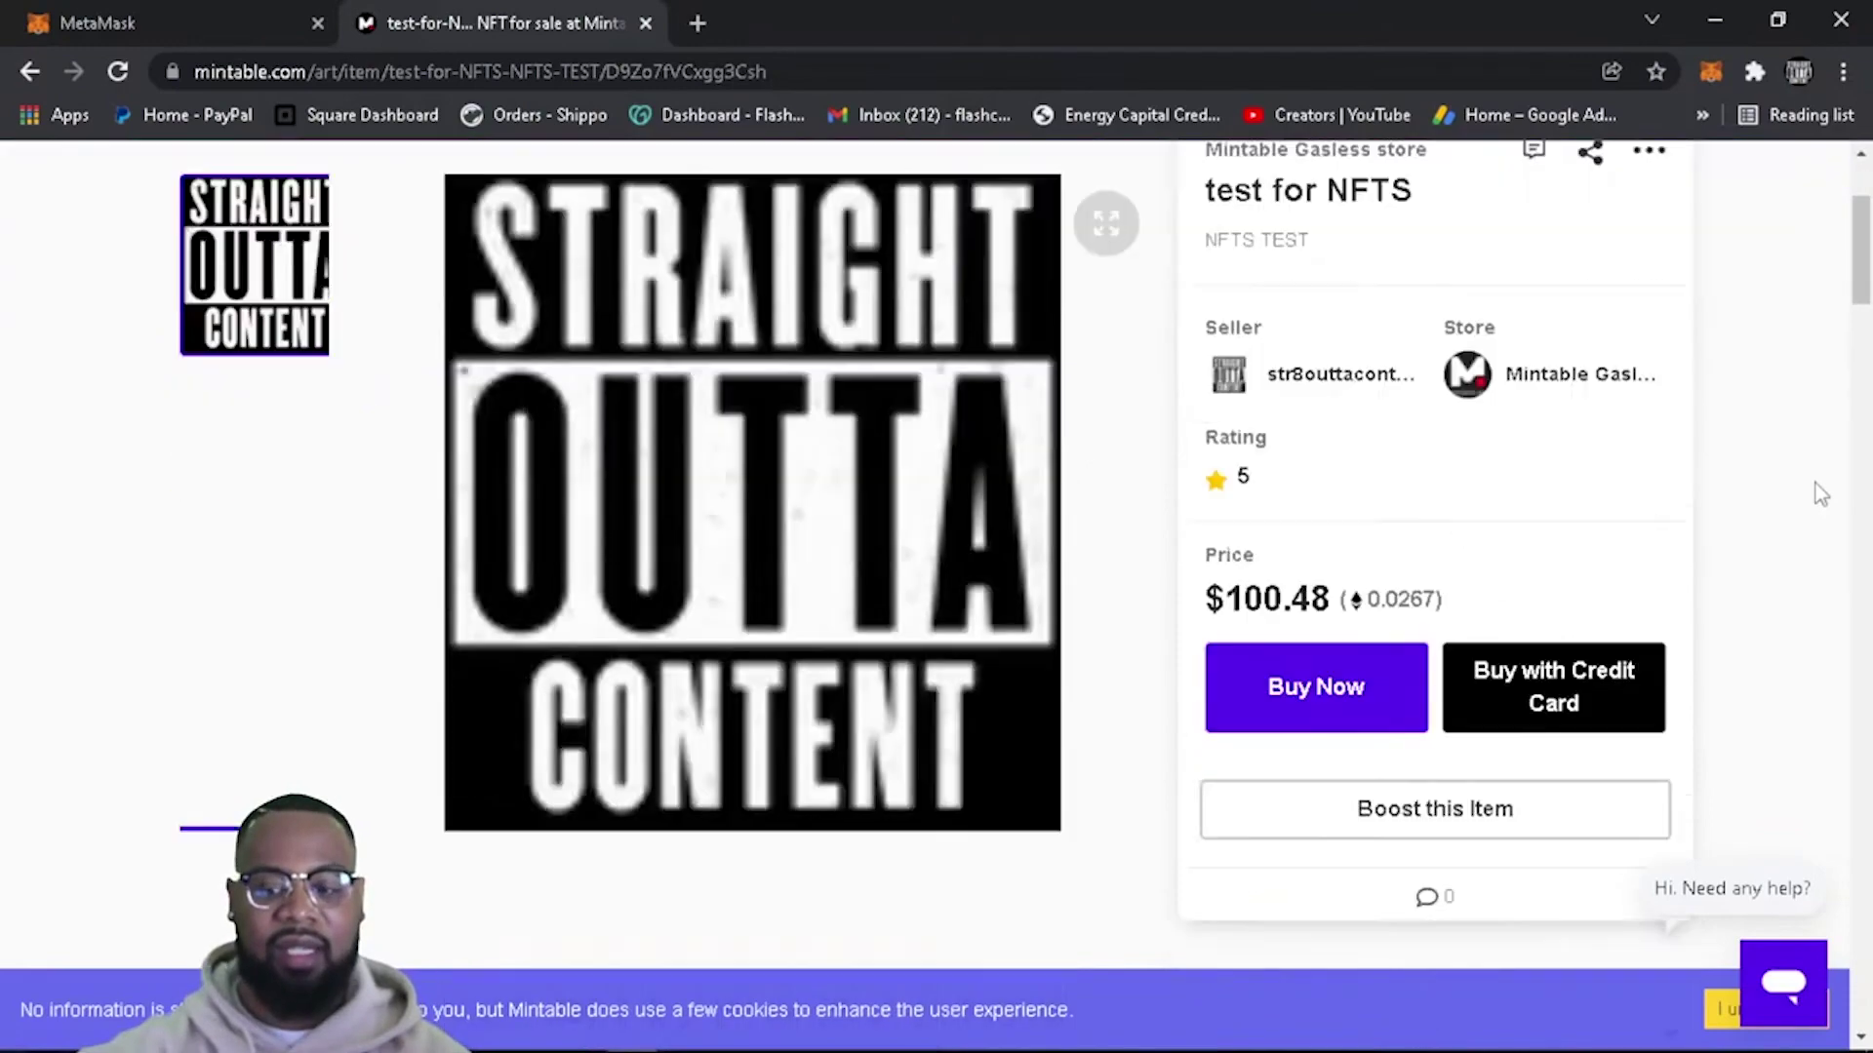
scroll(1816, 483, "up", 6)
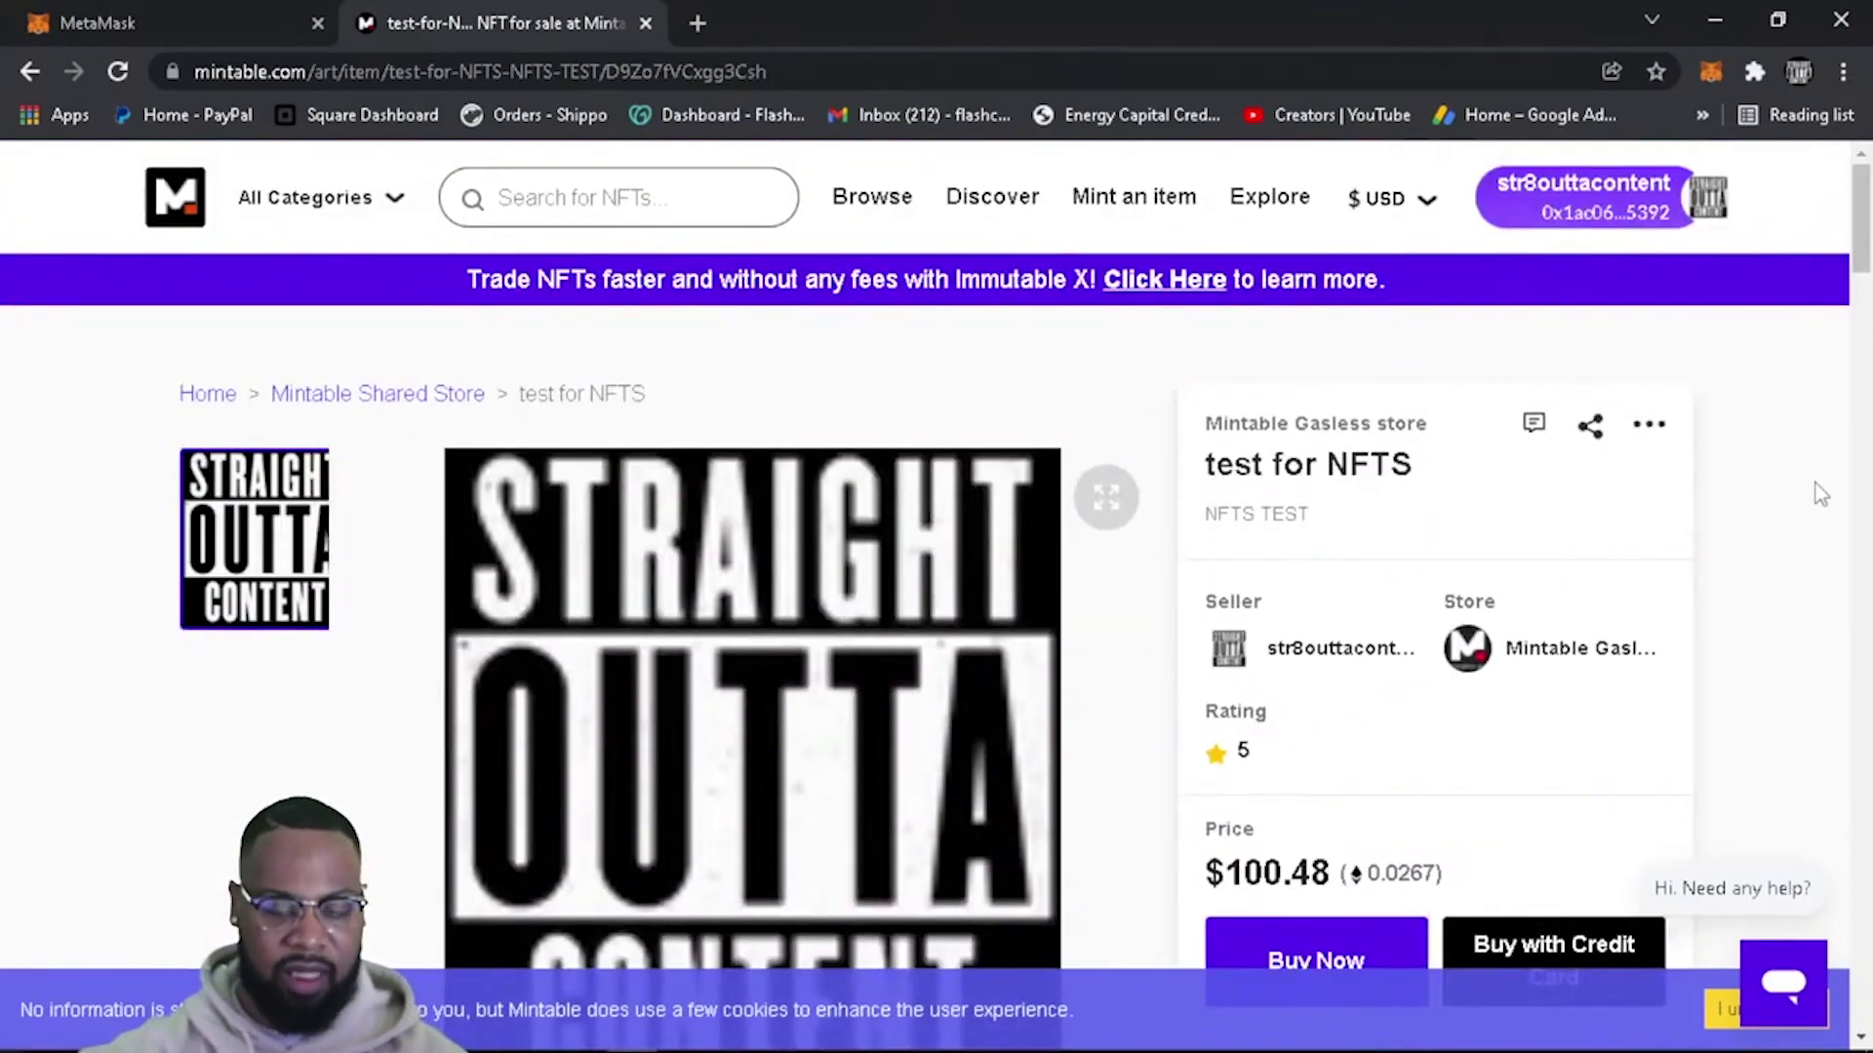
scroll(1763, 745, "down", 3)
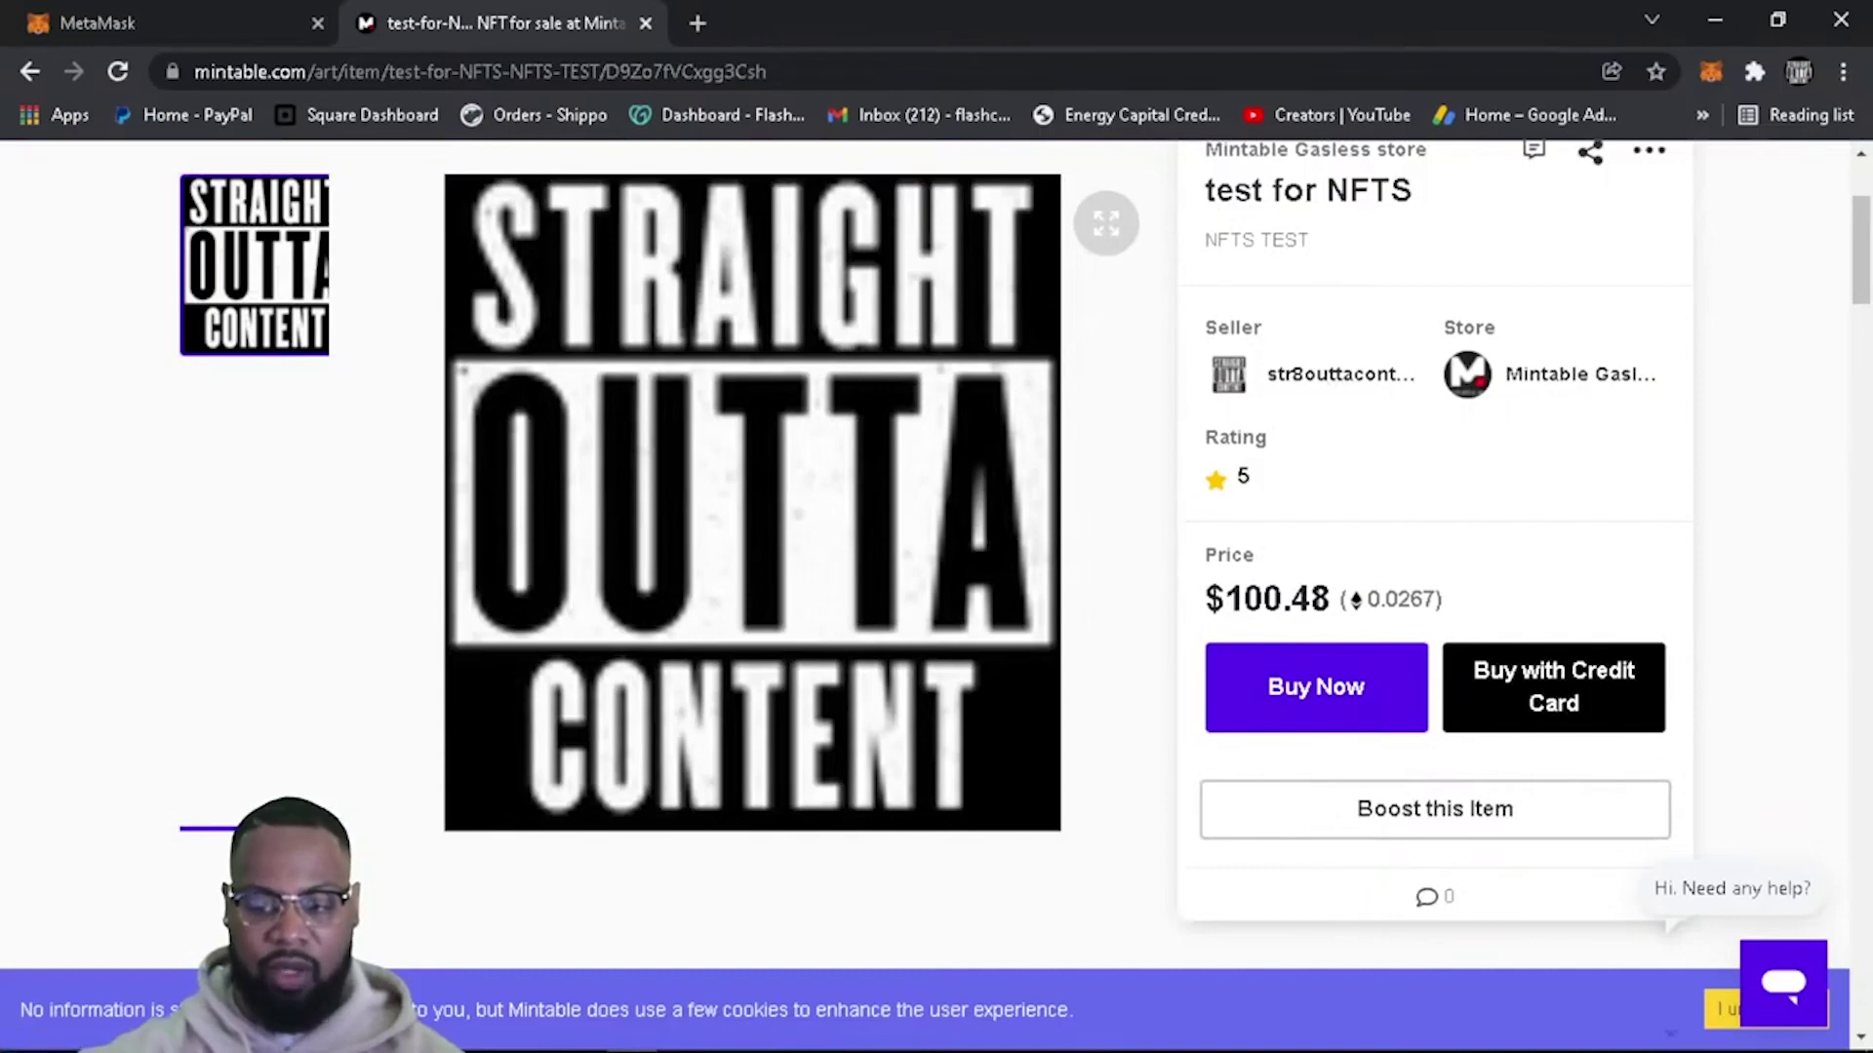
scroll(1785, 635, "down", 5)
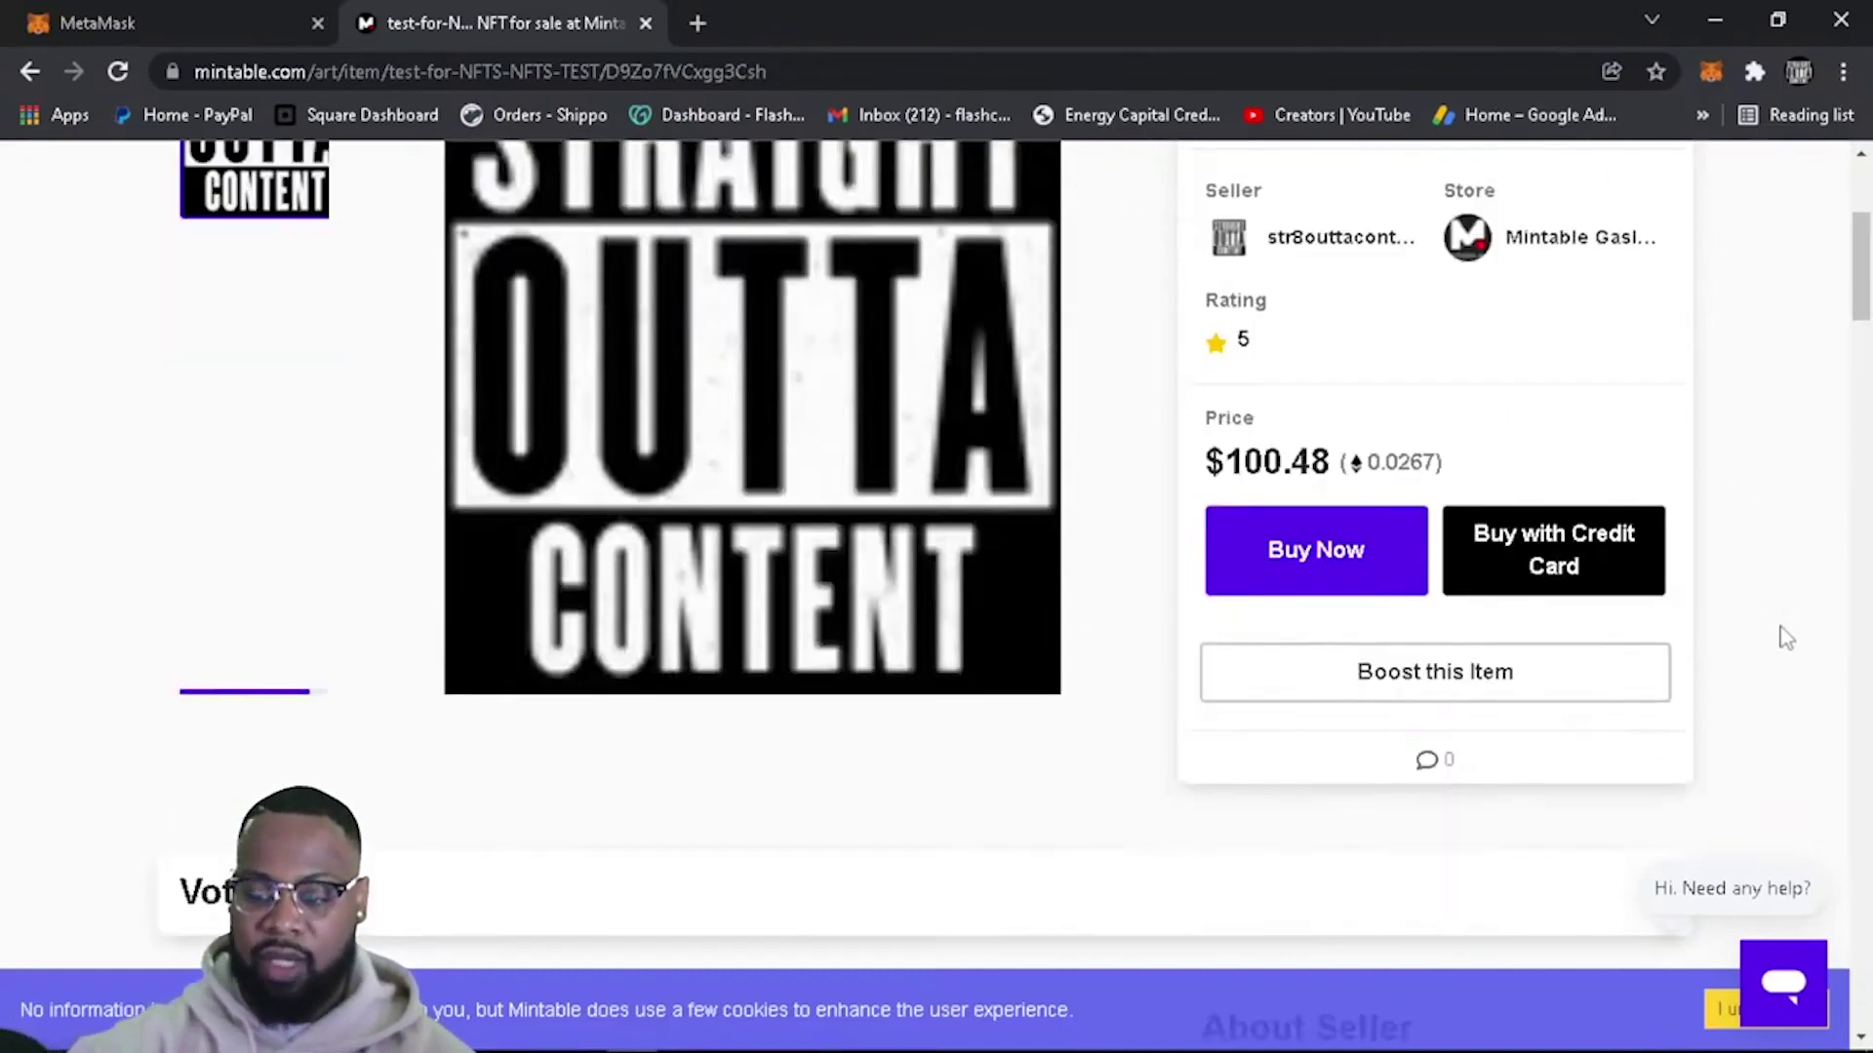
scroll(1784, 632, "up", 4)
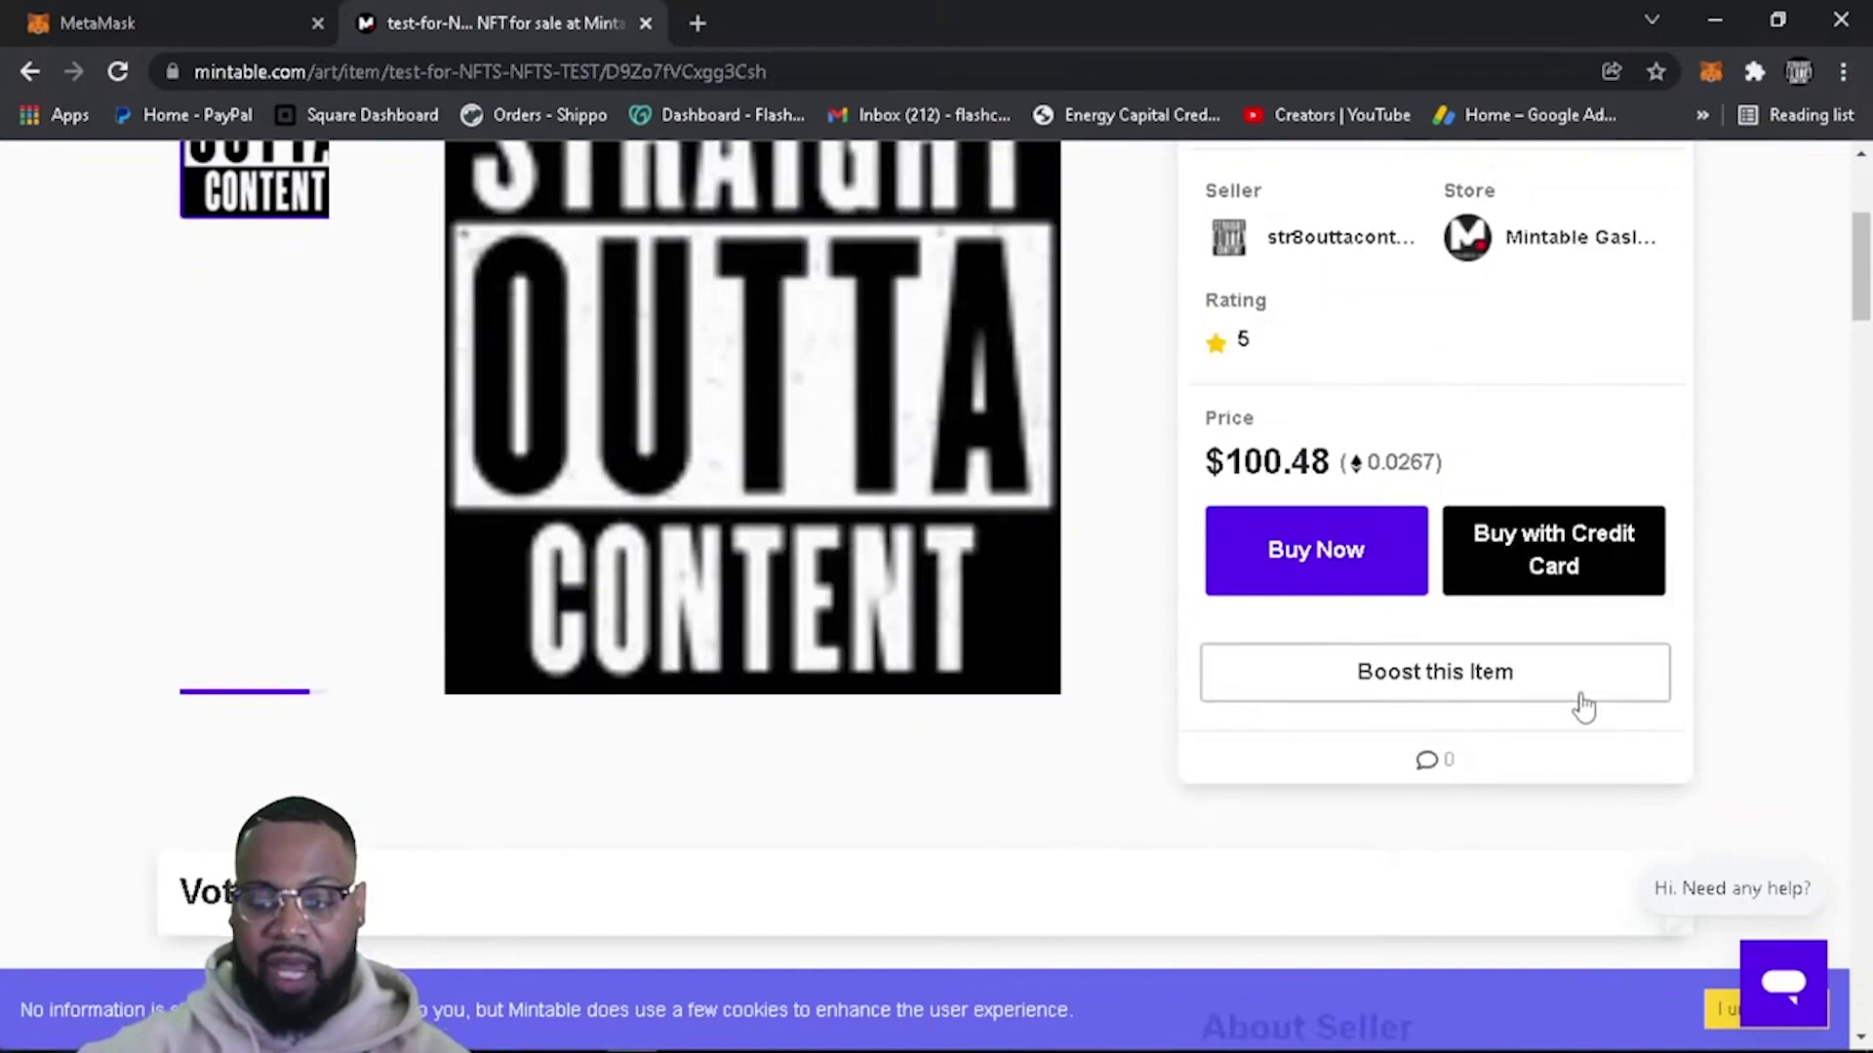
left_click(1472, 697)
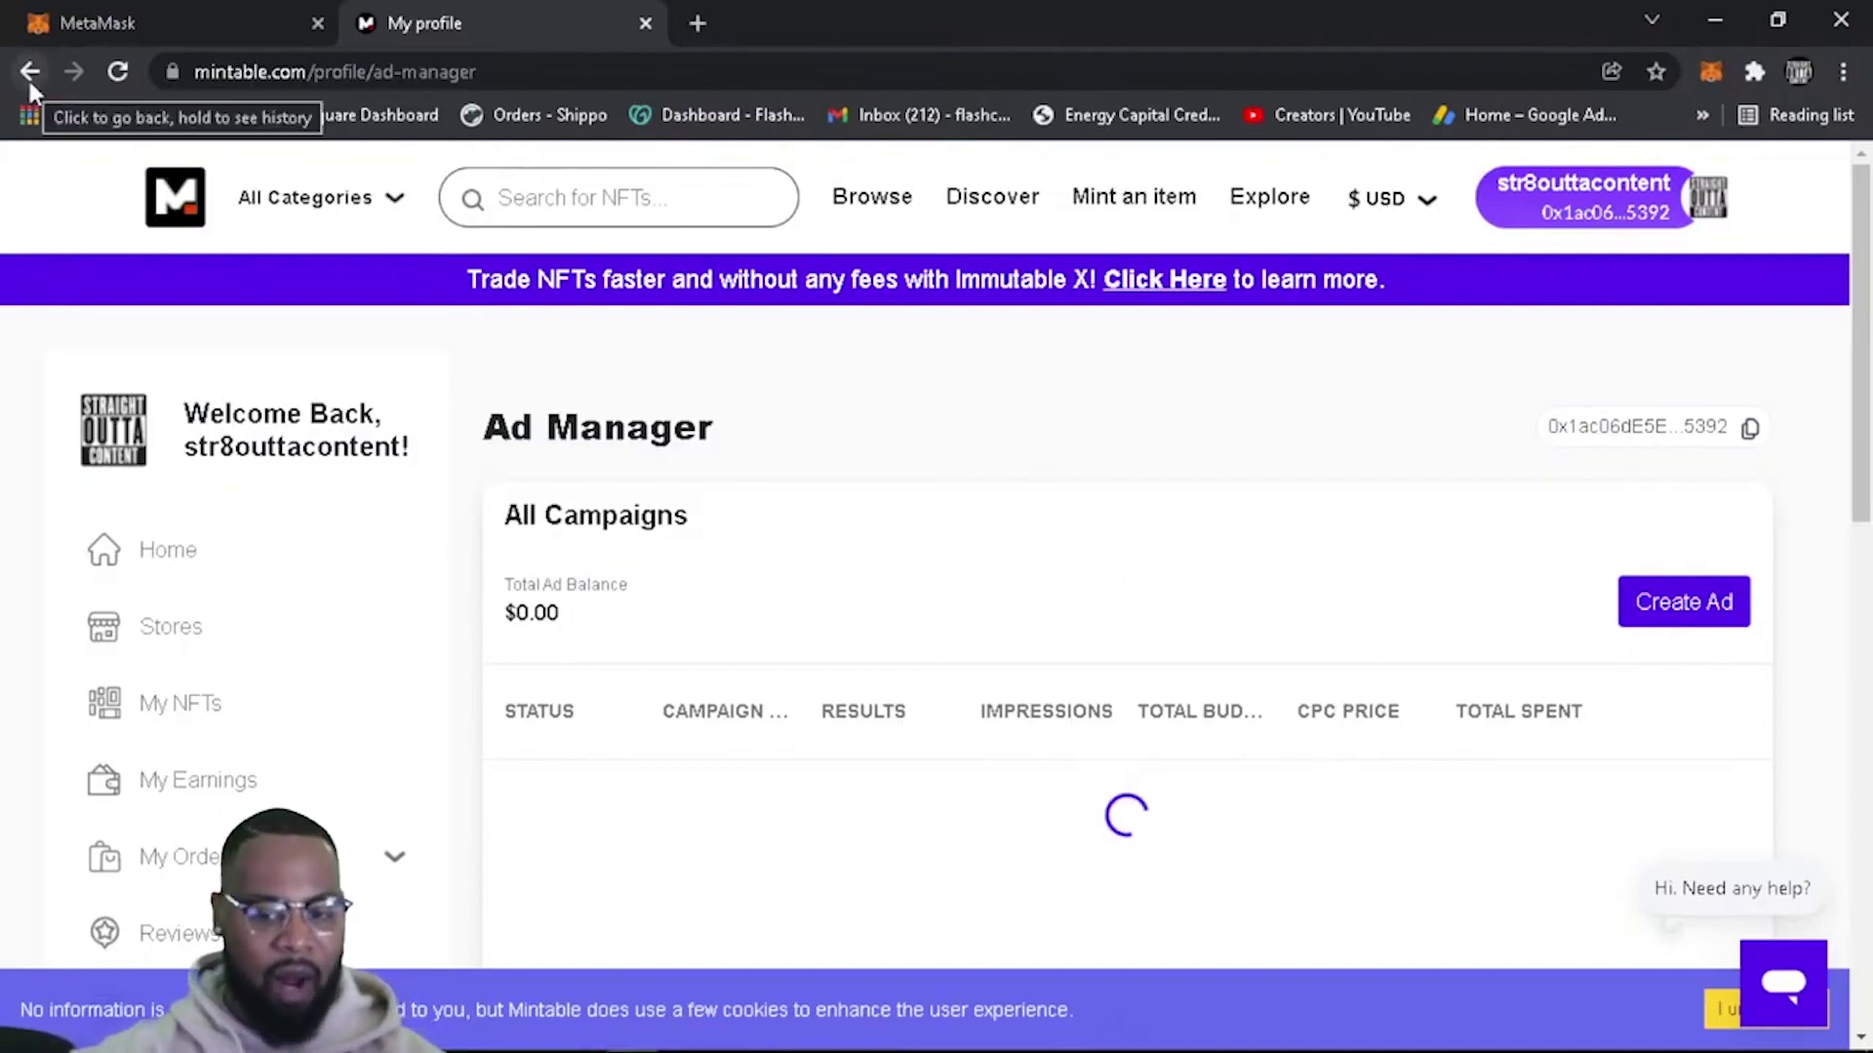
Open the profile home and show the owned NFTs in its overview.
left_click(196, 553)
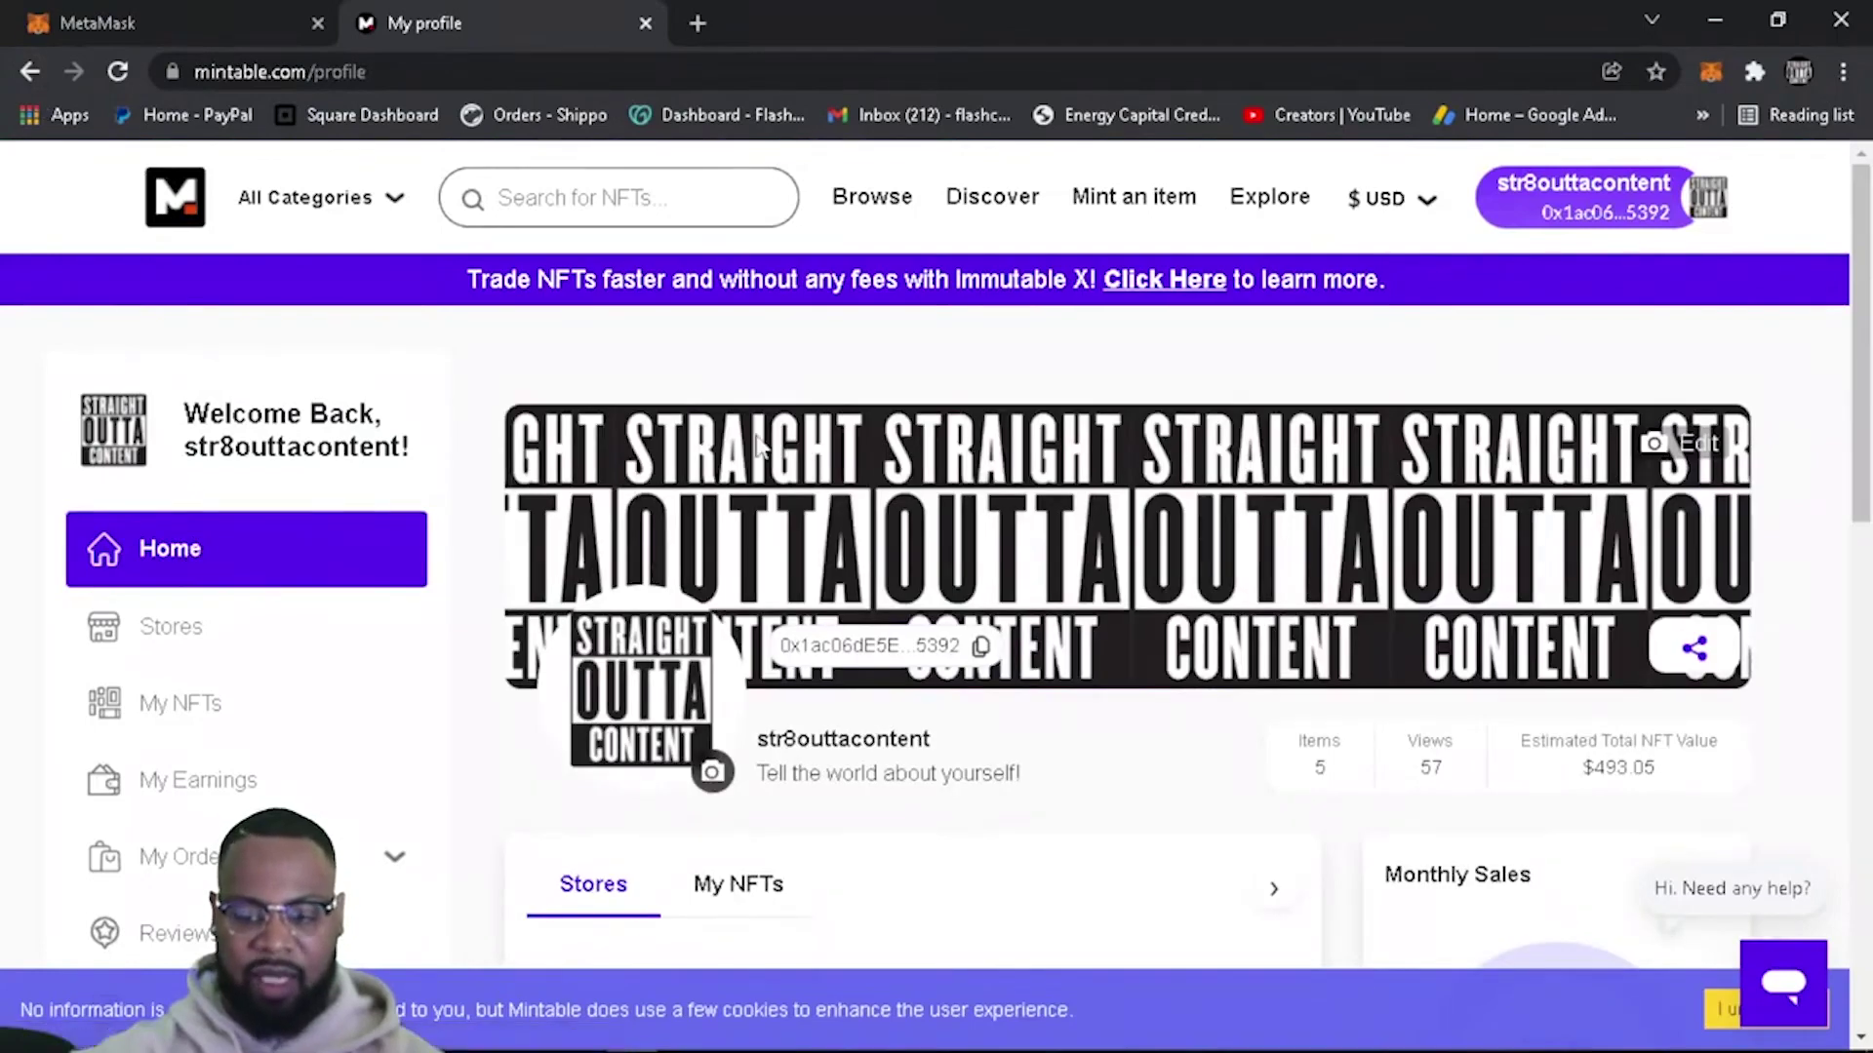
scroll(762, 483, "down", 3)
left_click(711, 636)
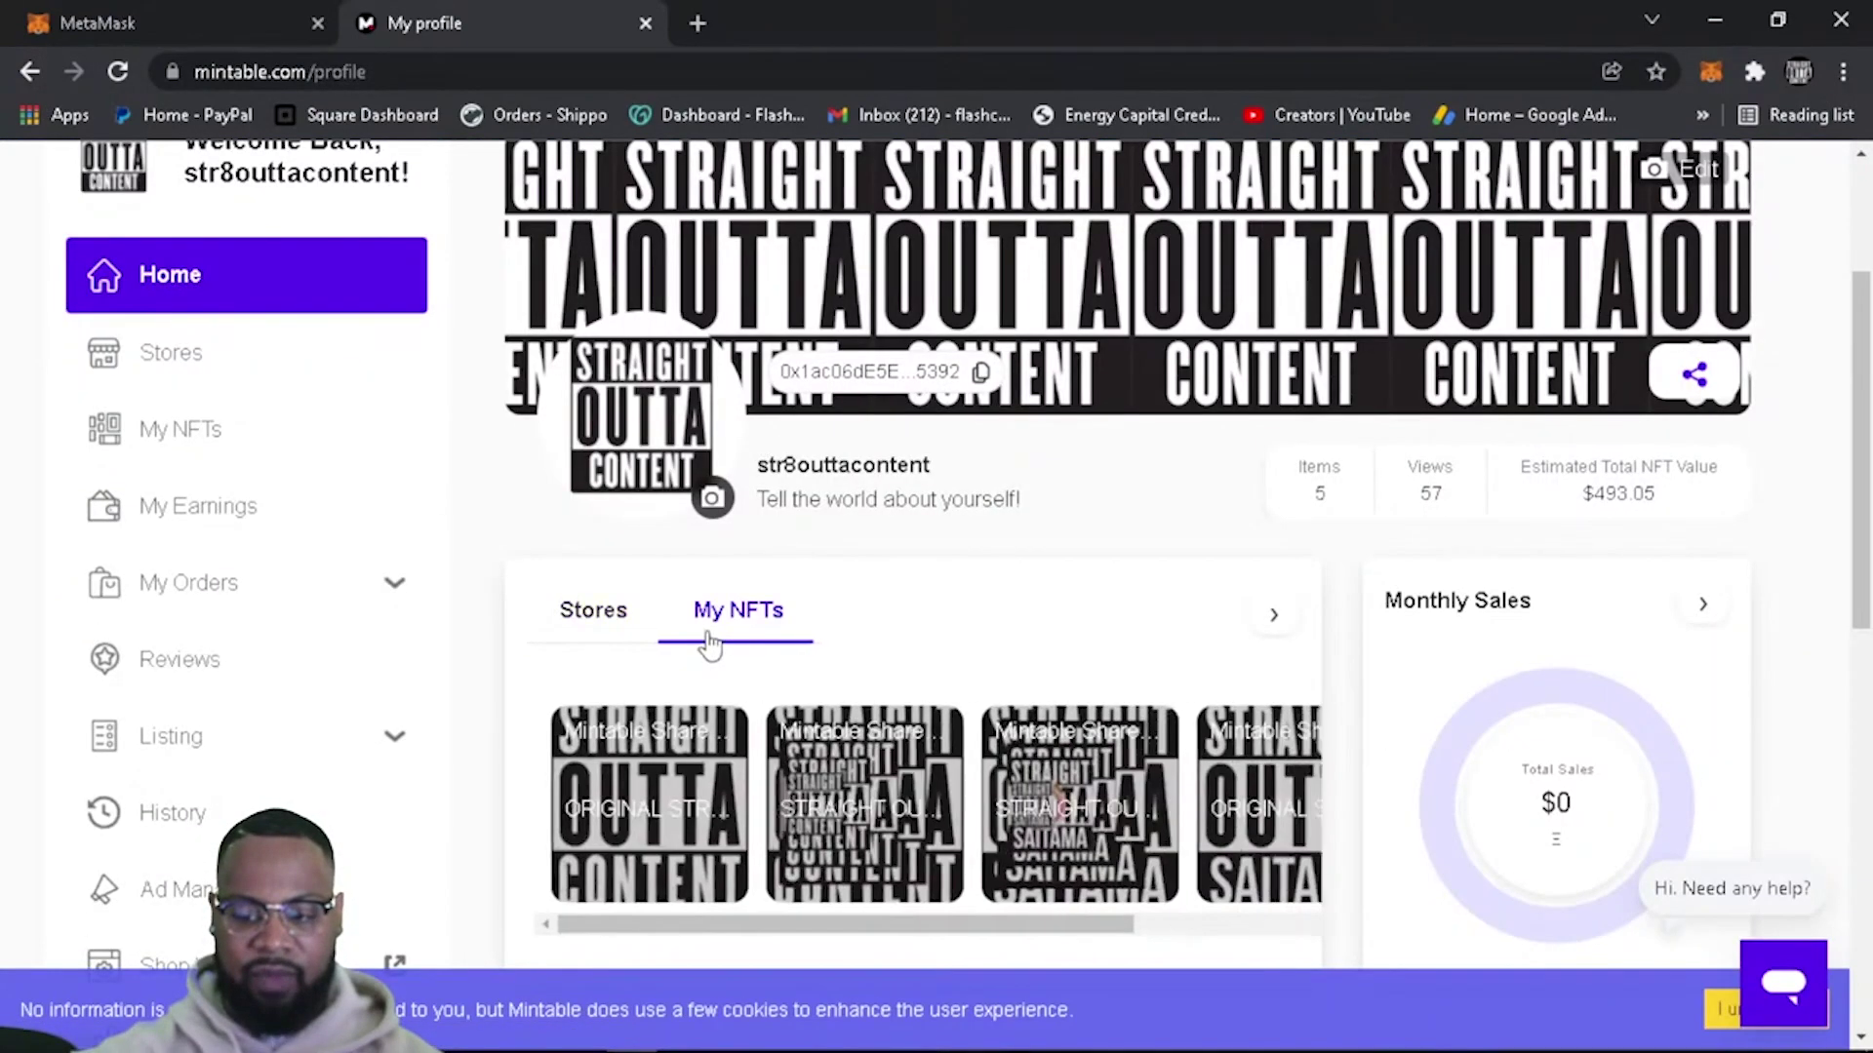
scroll(709, 644, "down", 3)
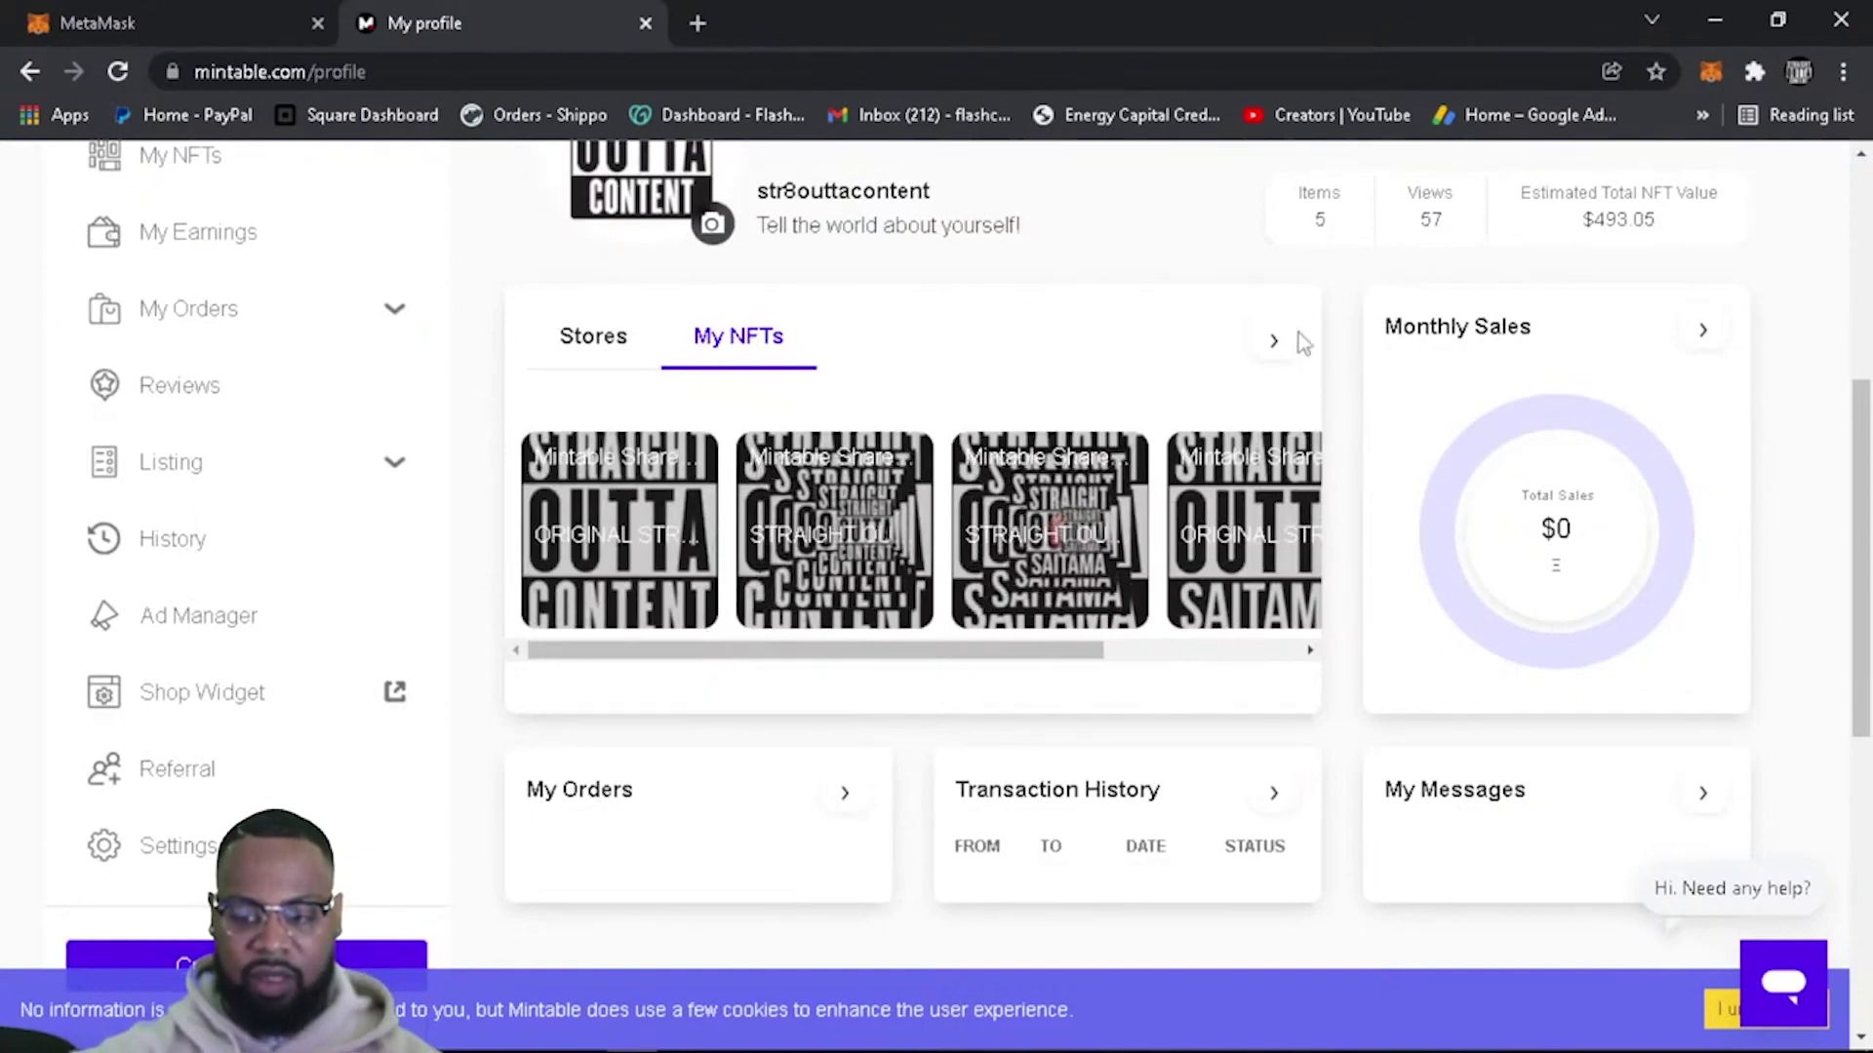
Open the full My NFTs collection and look through its items, from test for NFTS to the older mints.
left_click(1273, 340)
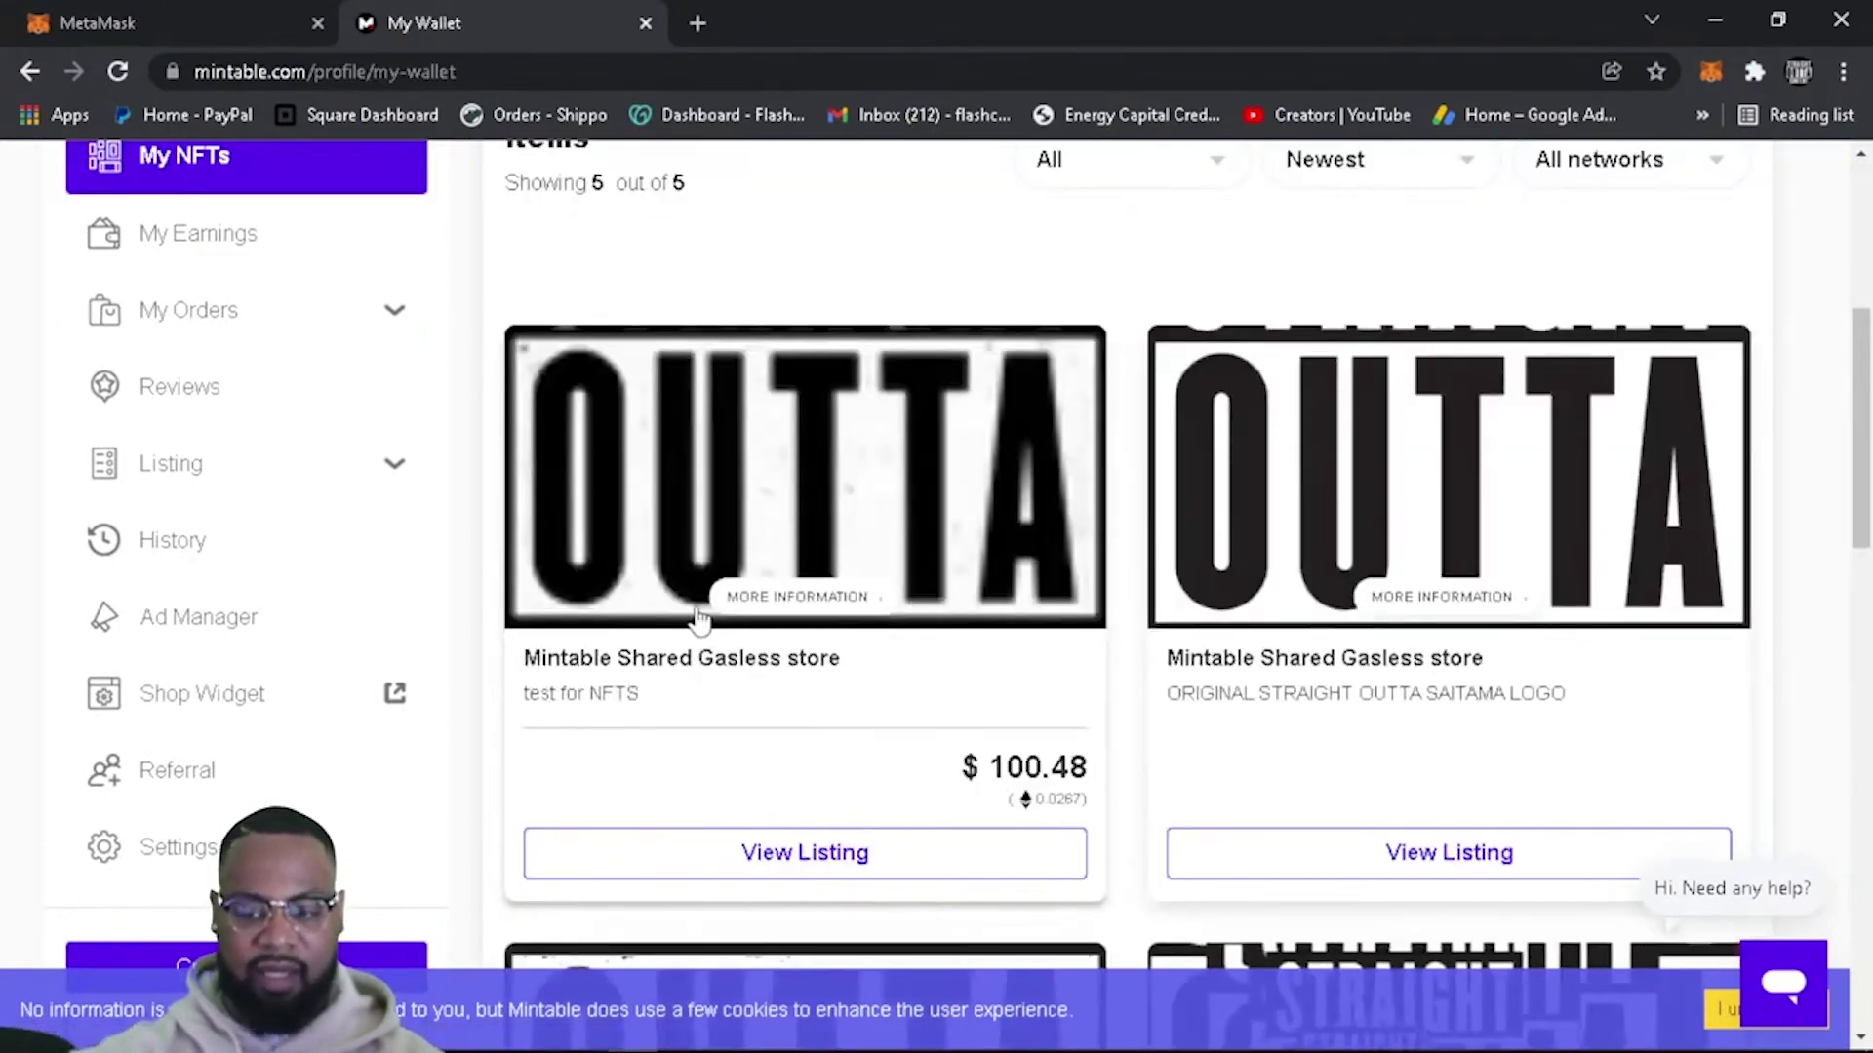
scroll(702, 604, "down", 1)
scroll(704, 607, "up", 2)
scroll(792, 570, "down", 2)
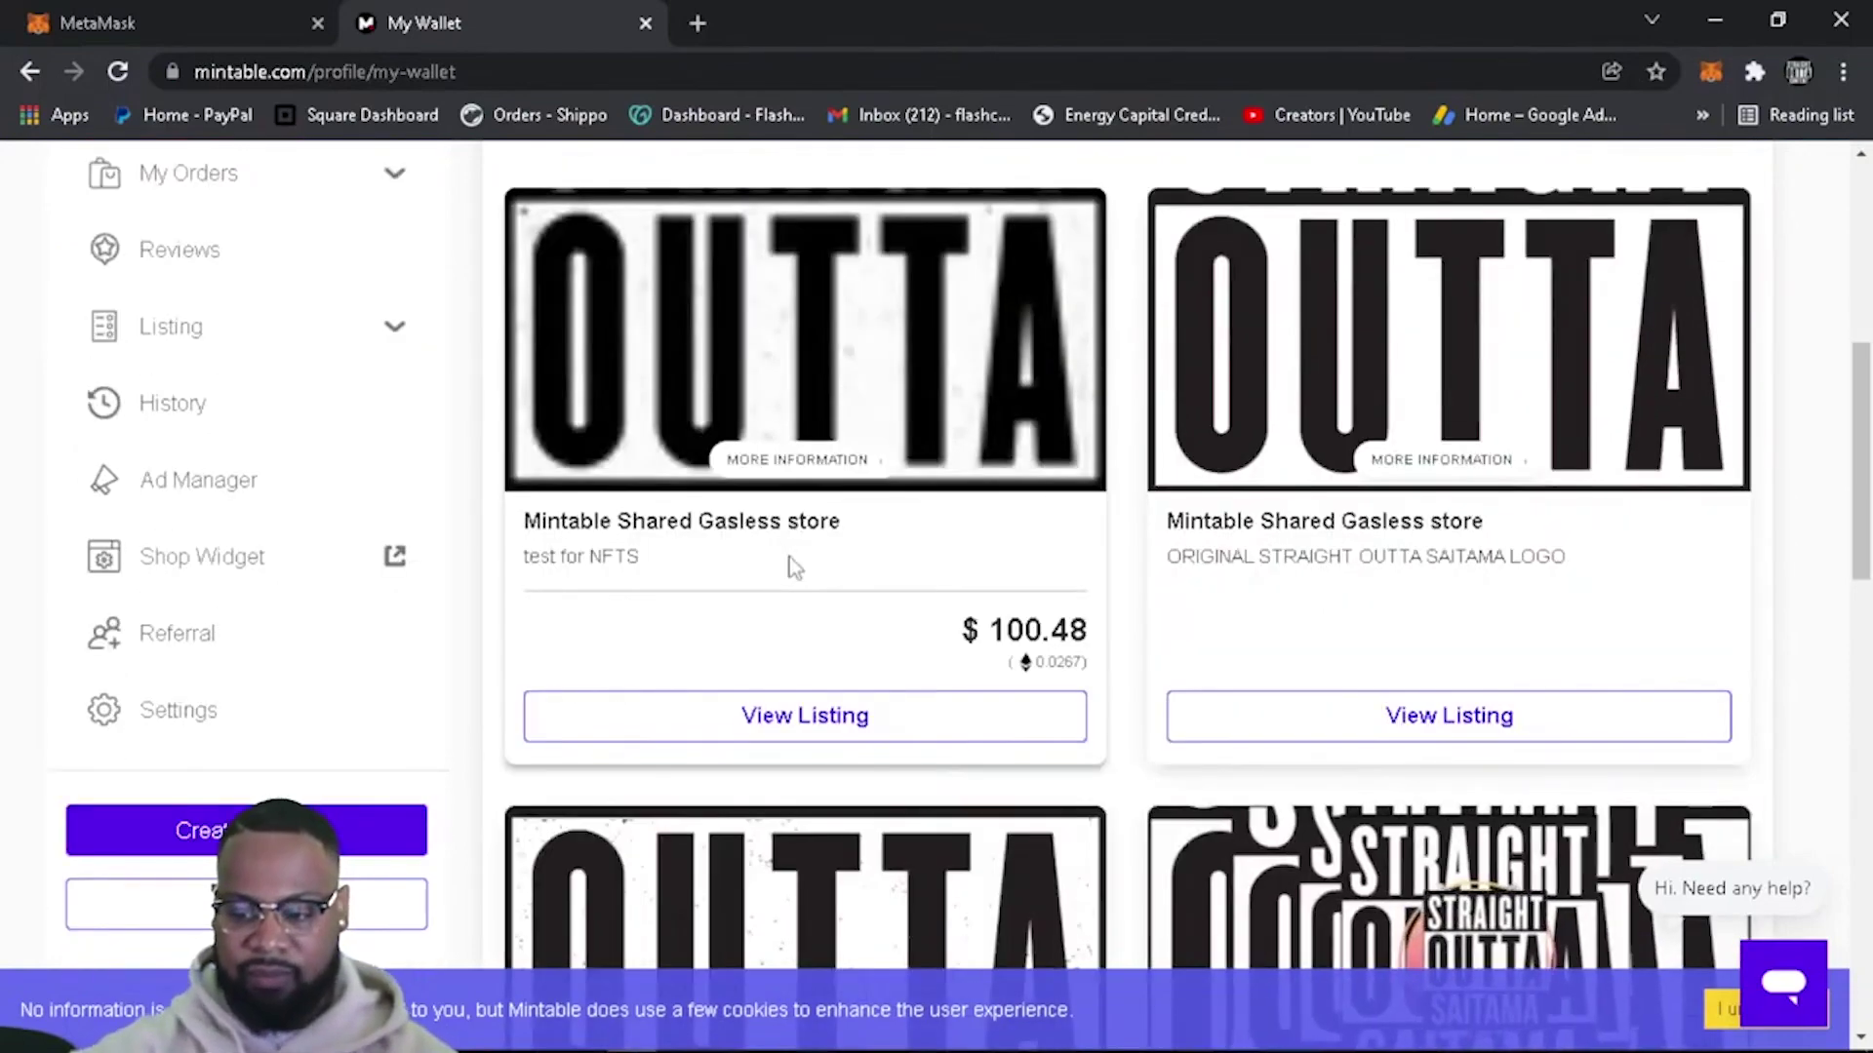
scroll(792, 570, "down", 3)
scroll(792, 569, "down", 1)
scroll(1268, 517, "down", 5)
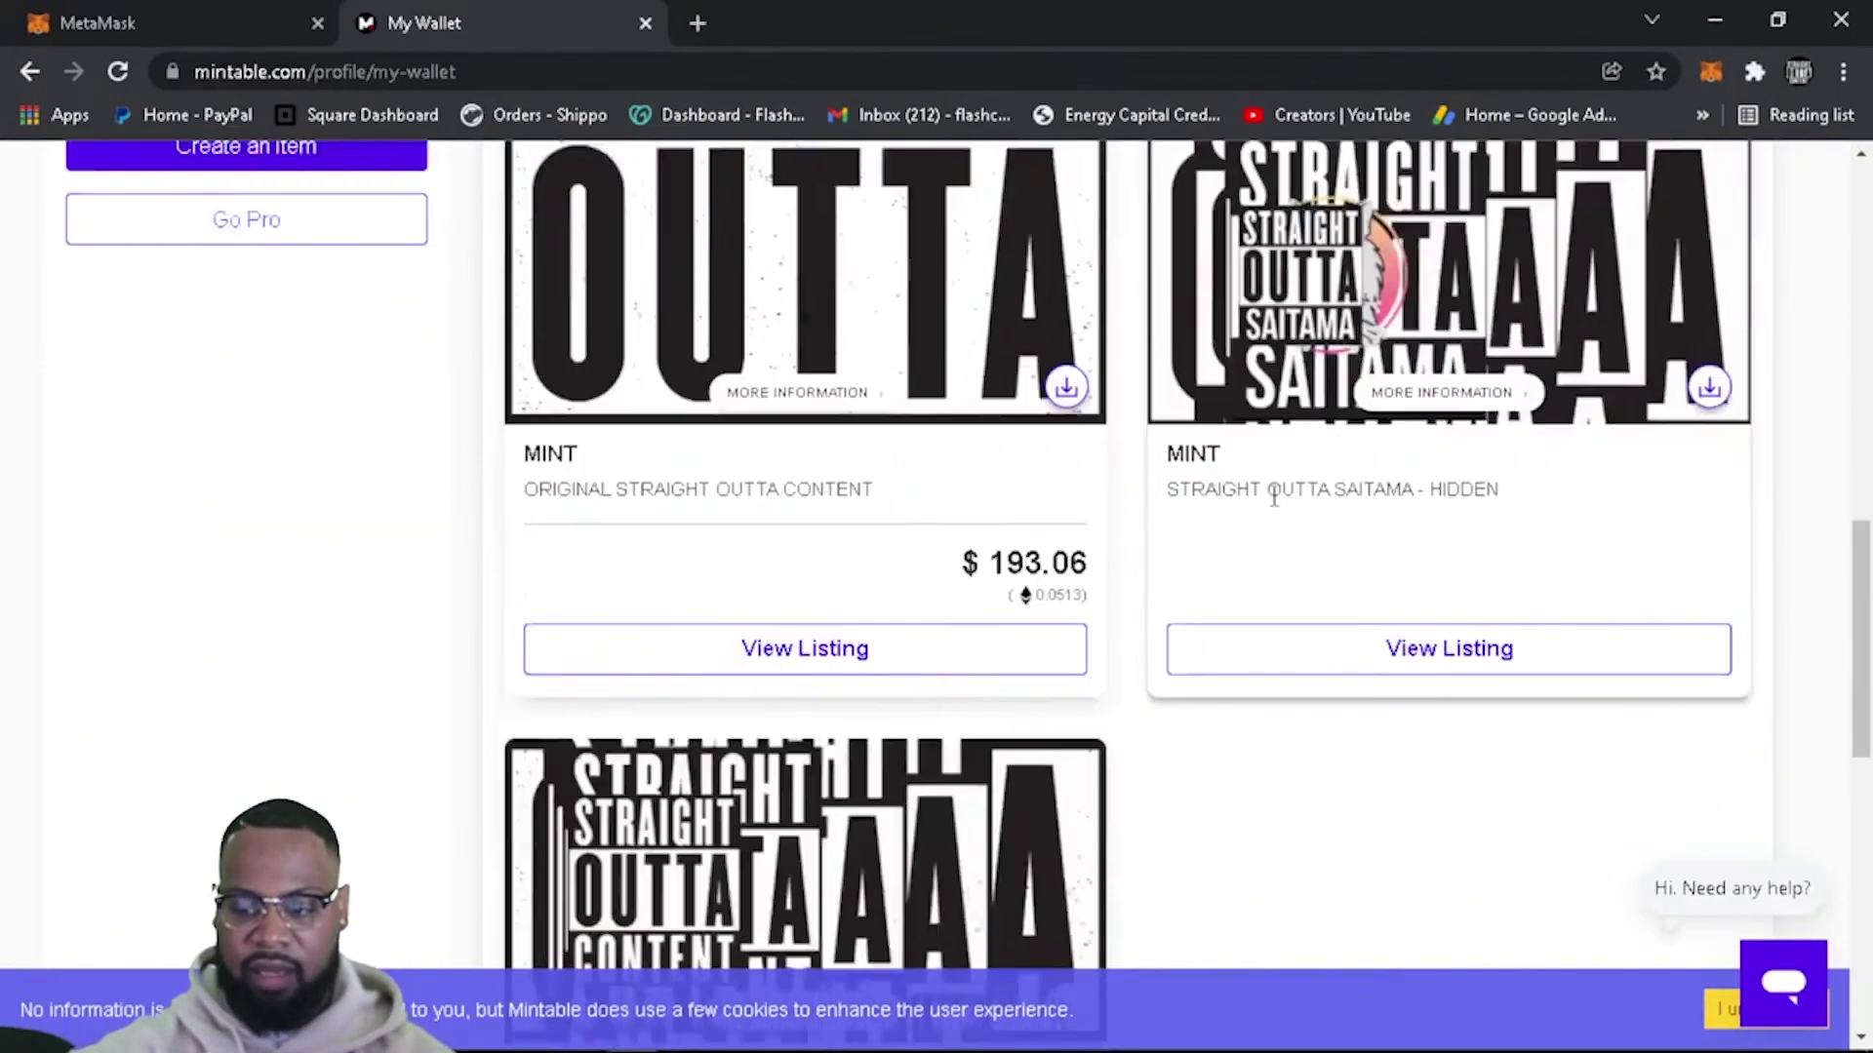
scroll(1008, 685, "up", 3)
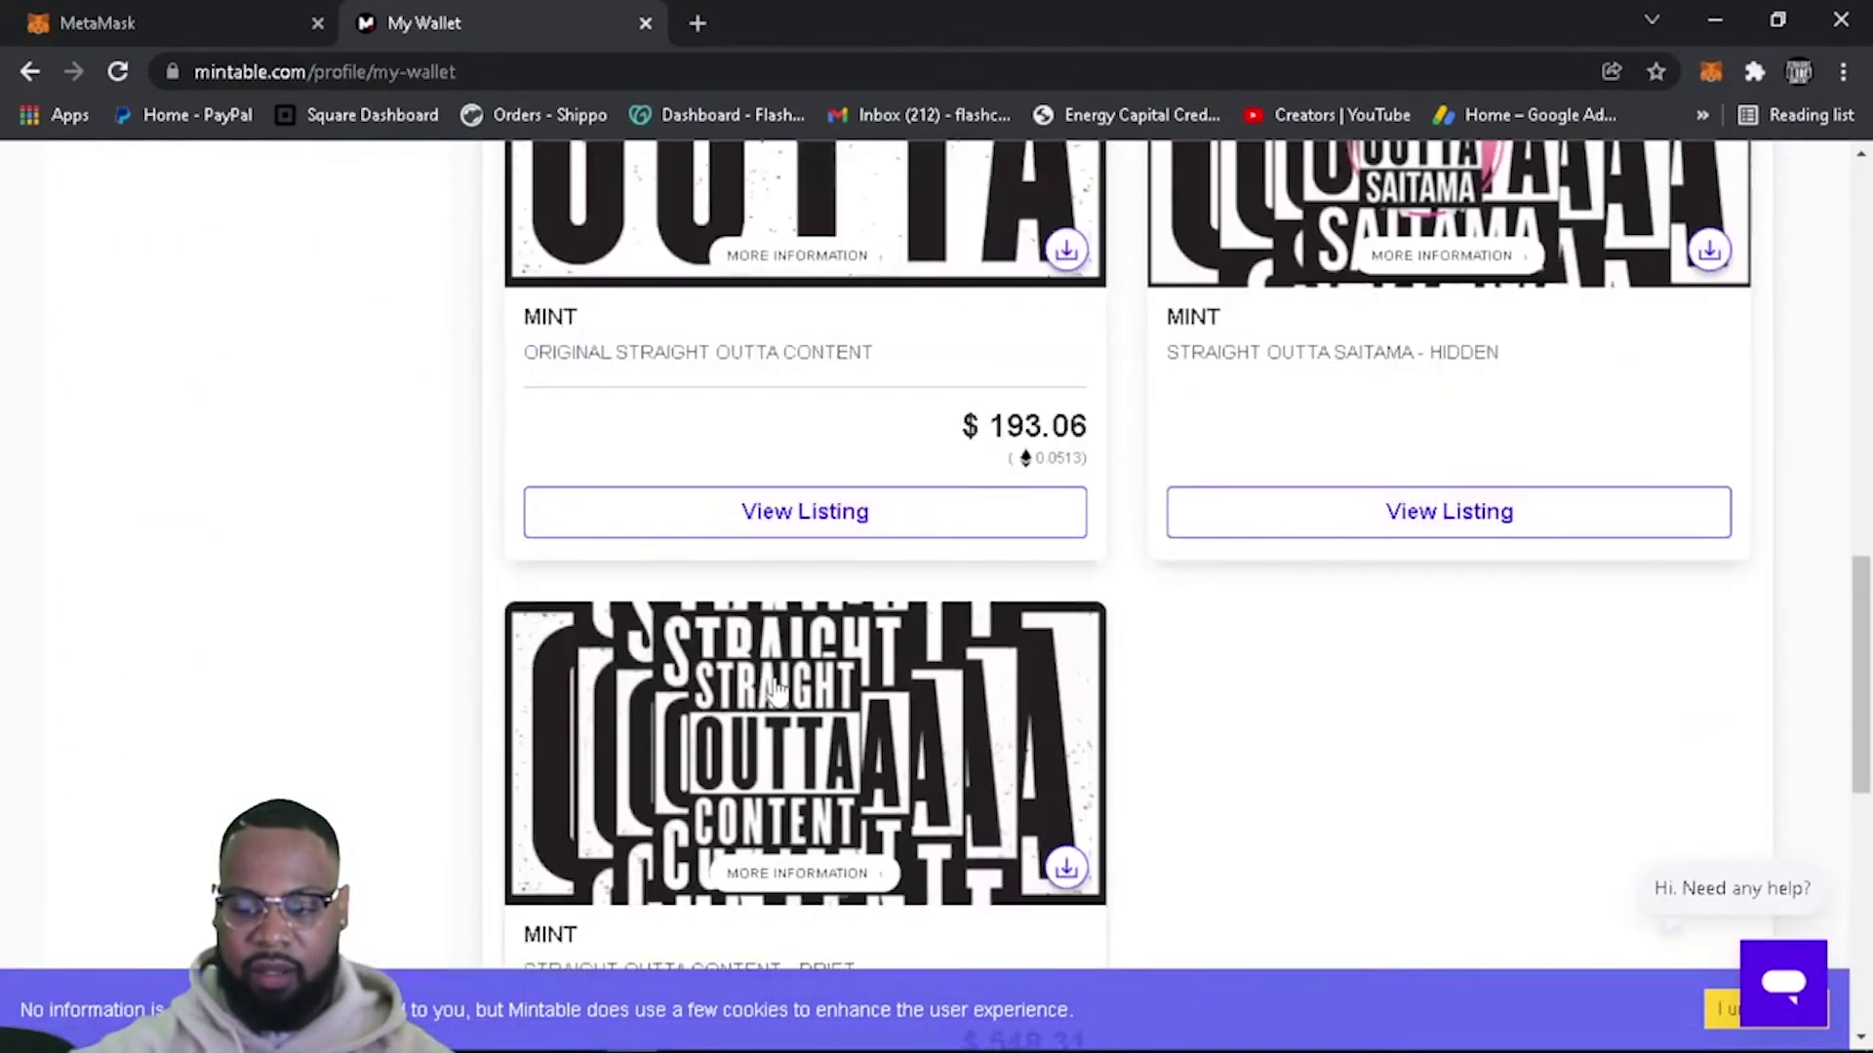
Open the STRAIGHT OUTTA CONTENT - DRIFT listing and examine its description, attributes, artwork and price.
left_click(768, 727)
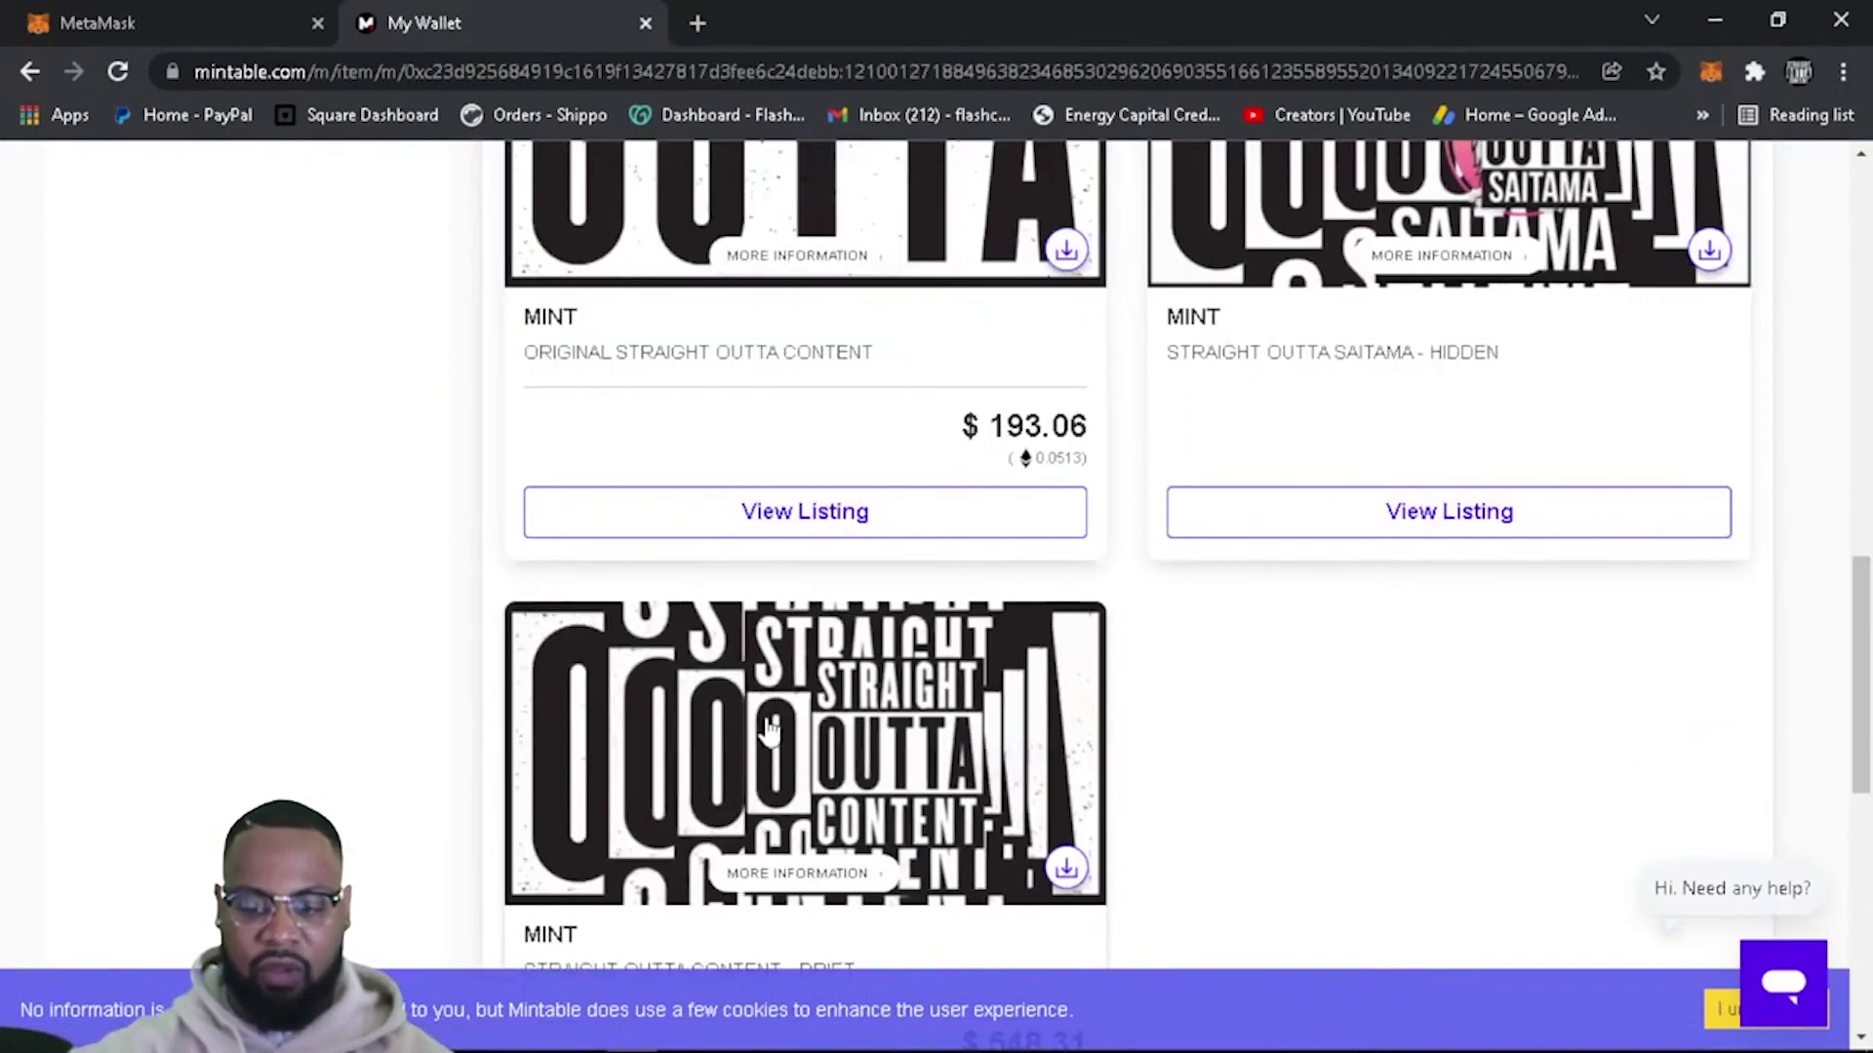
scroll(886, 699, "down", 3)
scroll(886, 698, "up", 6)
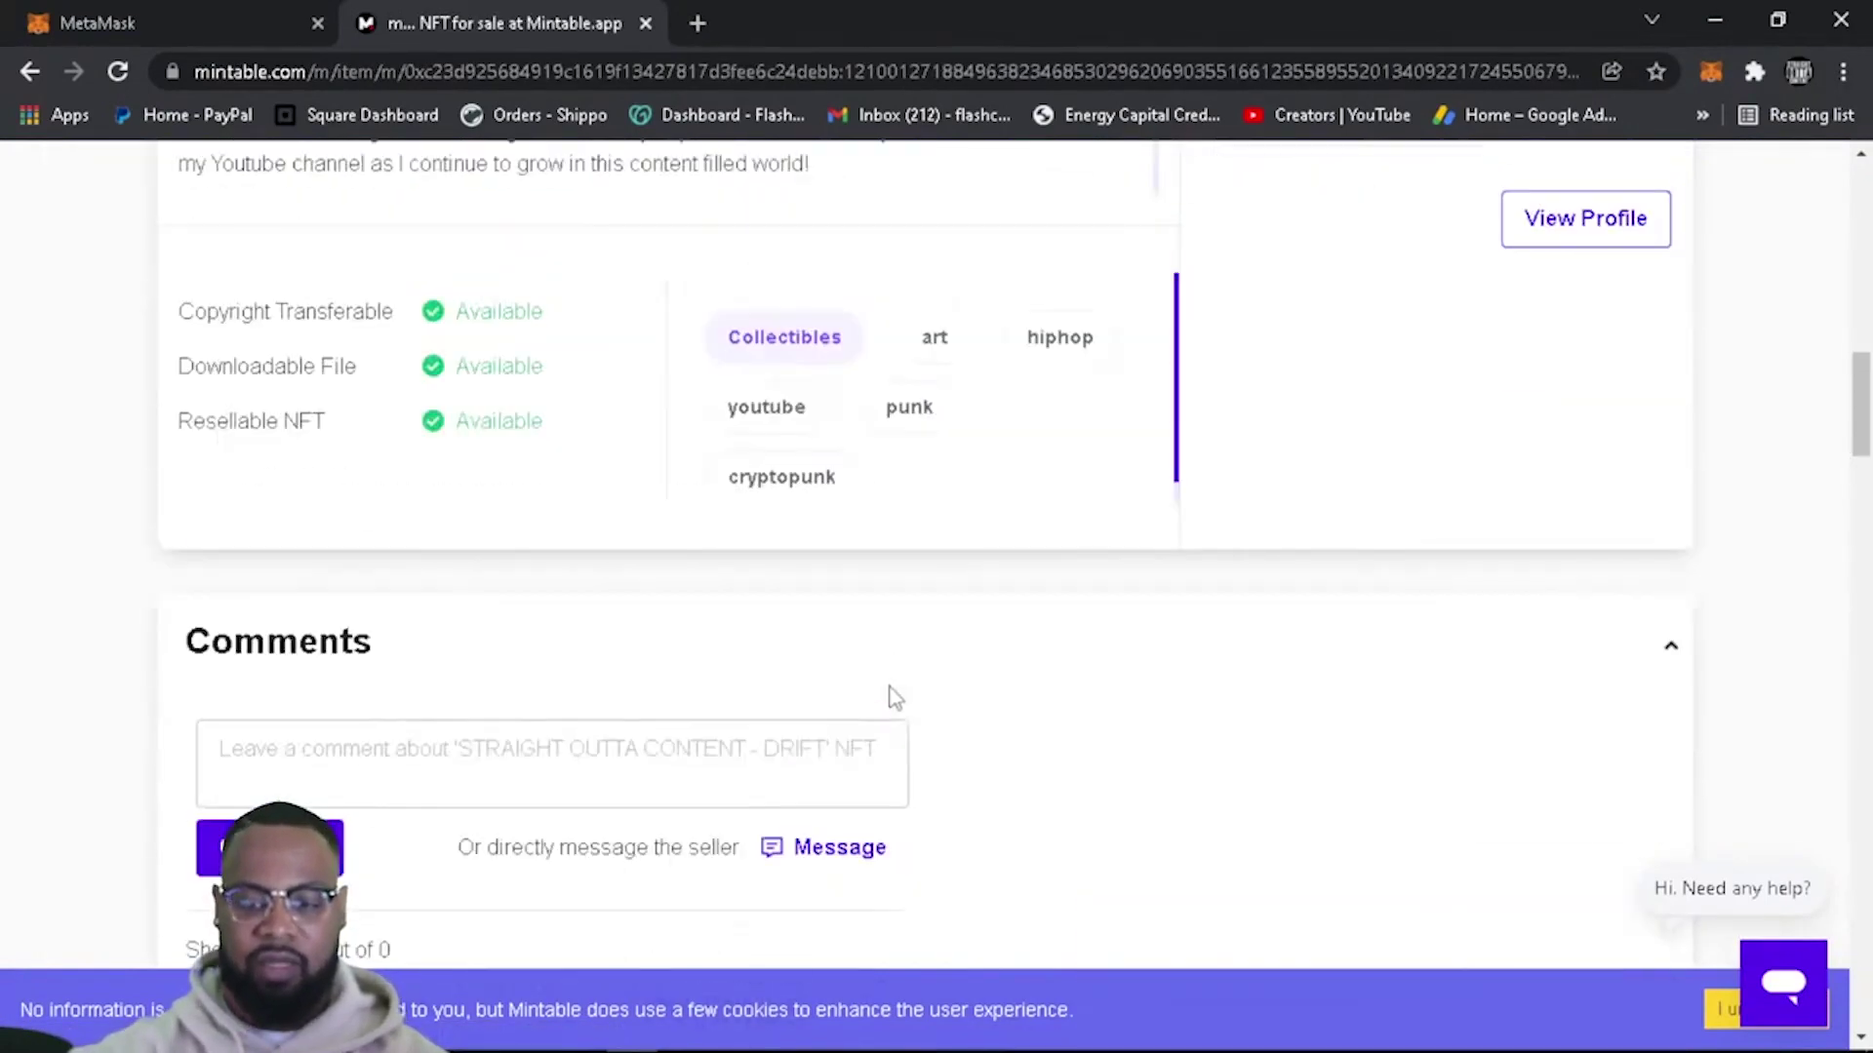
scroll(483, 820, "up", 10)
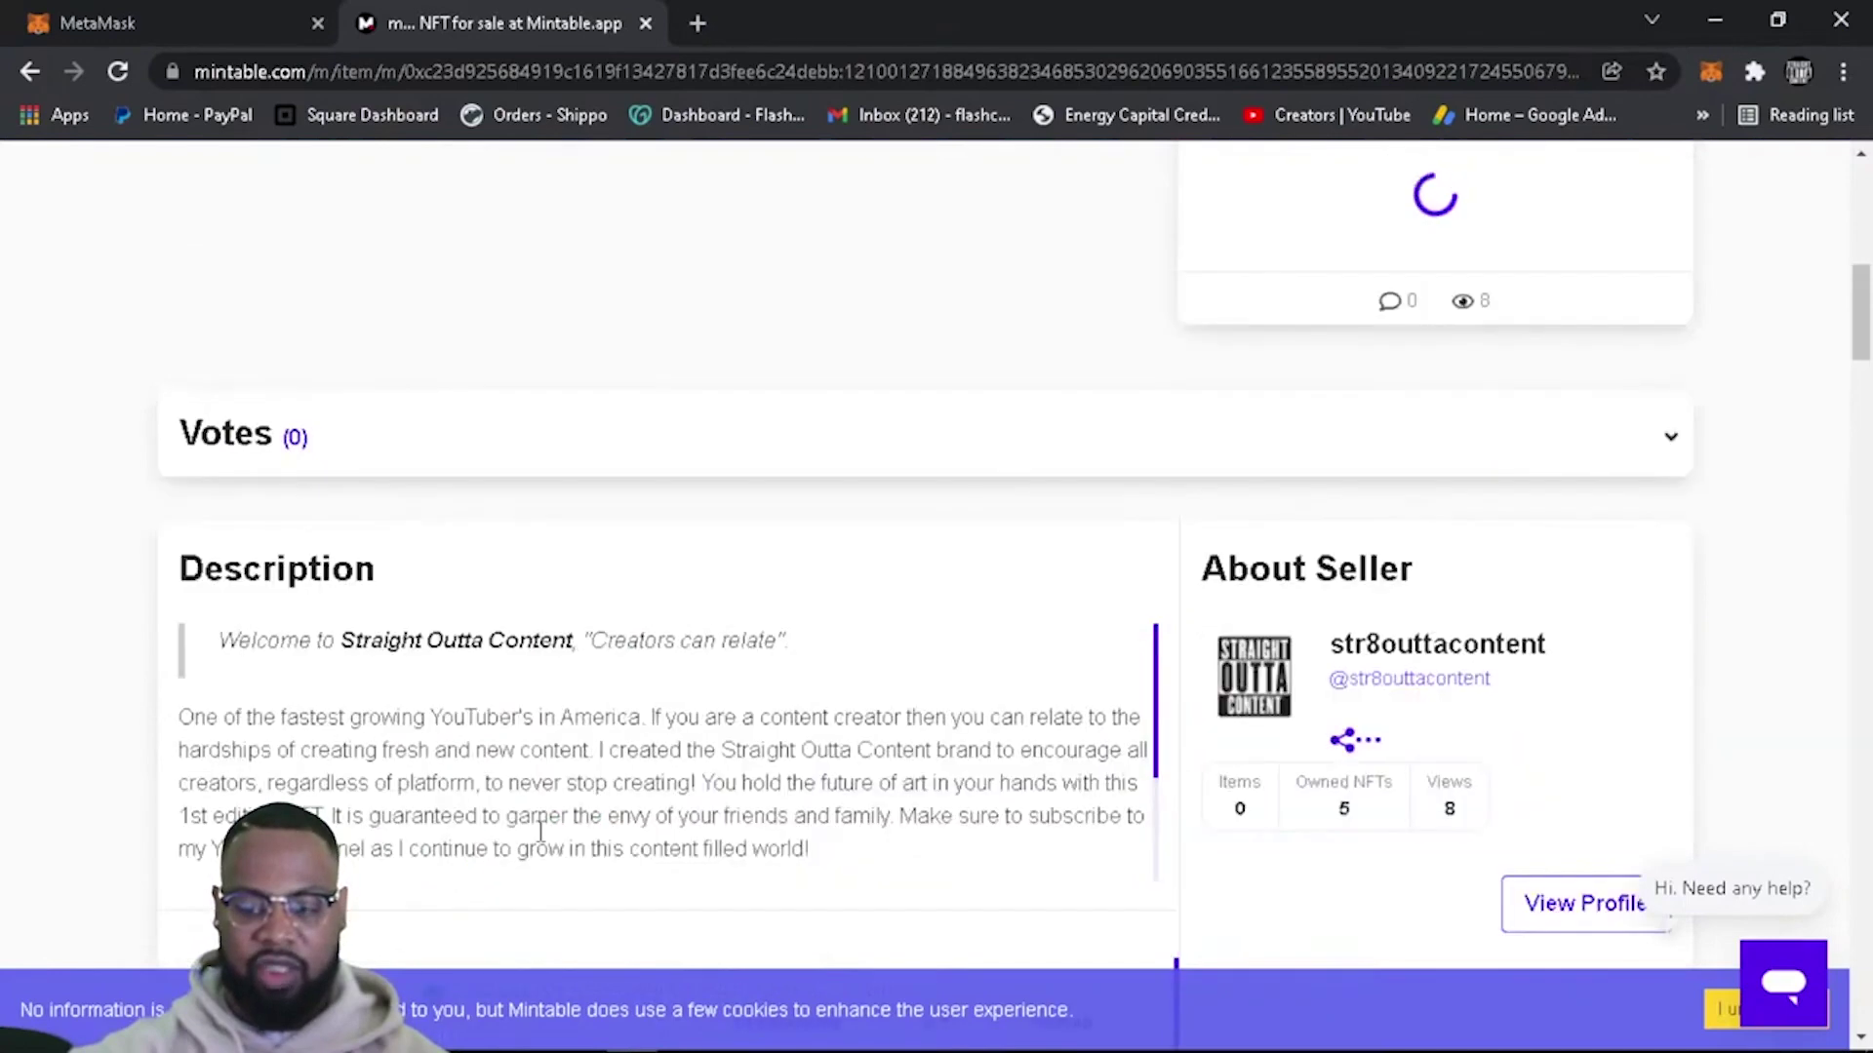
scroll(878, 624, "up", 2)
scroll(917, 585, "down", 1)
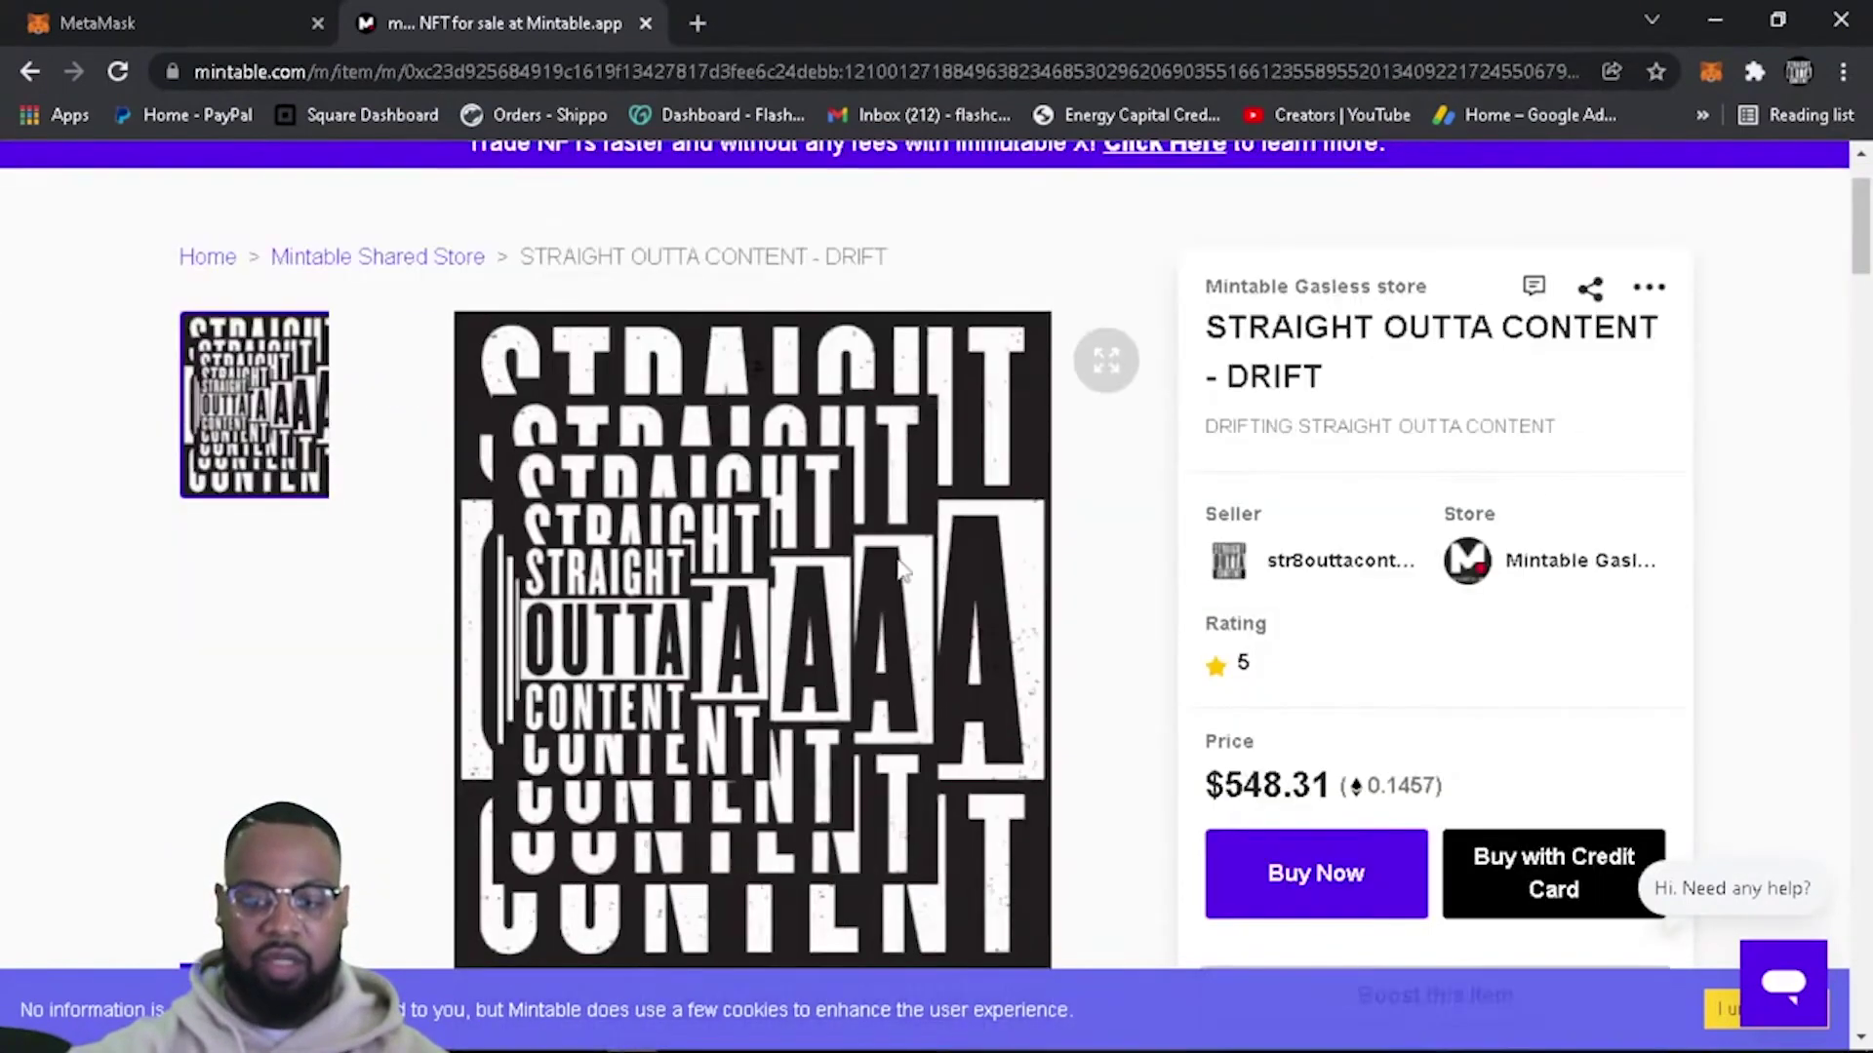